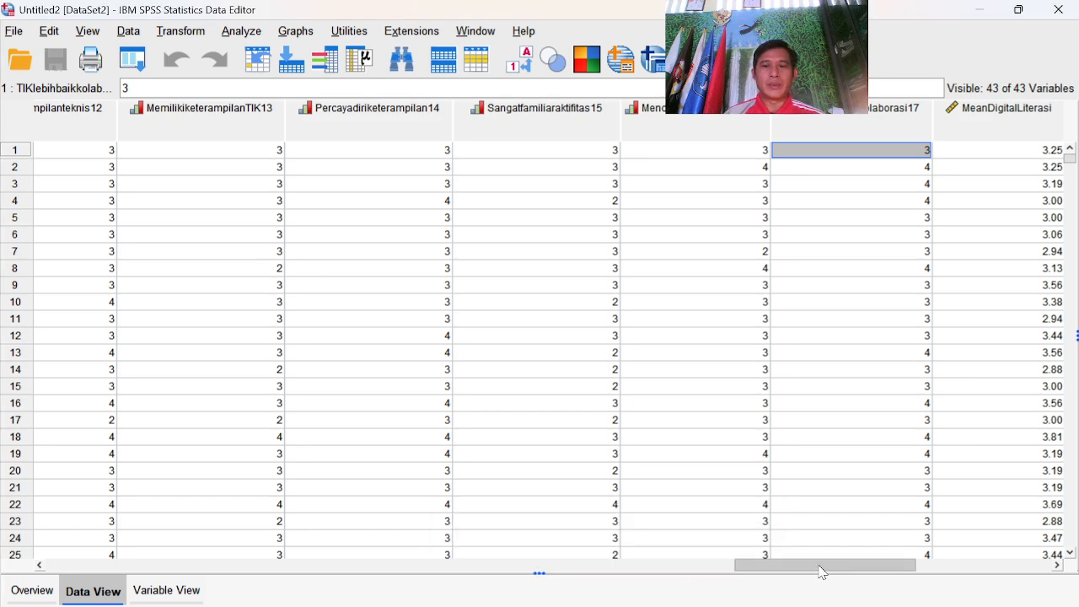
- Copy rows 1 to 65 of JenisKelamin through TIKlebihbaikkolaborasi17 and paste them at A1 of the empty text workbook in Excel
{"action": "left_click_drag", "start_coordinate": [818, 567], "coordinate": [481, 581]}
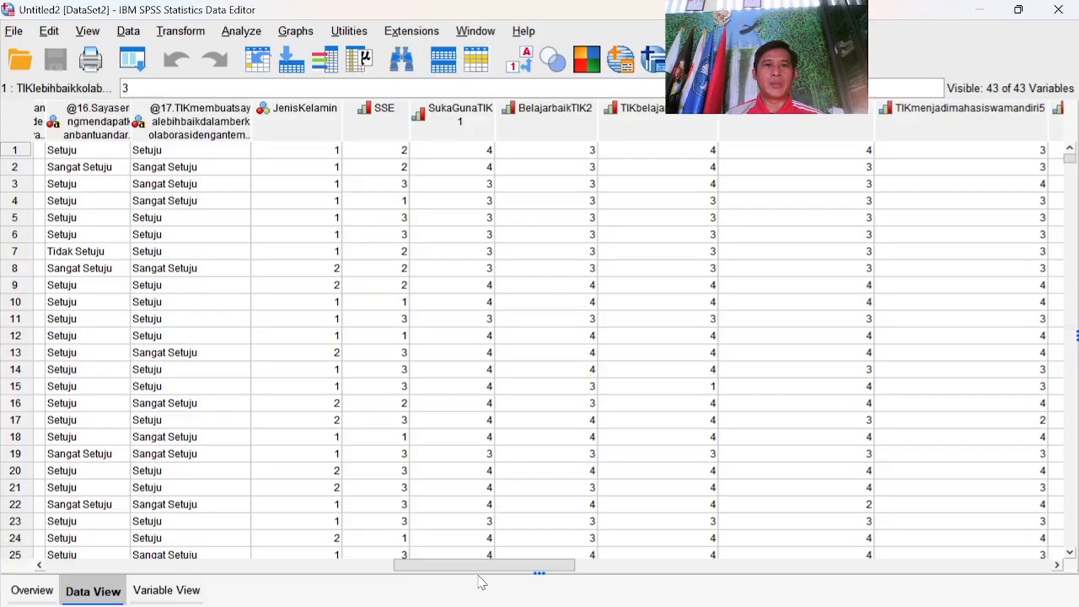
{"action": "left_click_drag", "start_coordinate": [306, 148], "coordinate": [532, 484]}
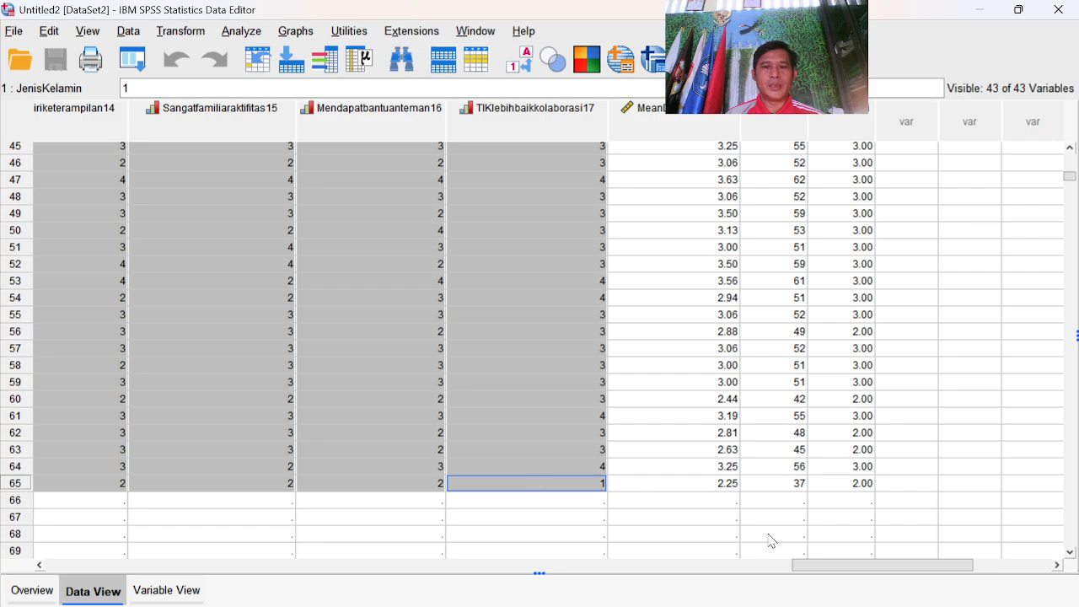
{"action": "left_click_drag", "start_coordinate": [860, 568], "coordinate": [798, 582]}
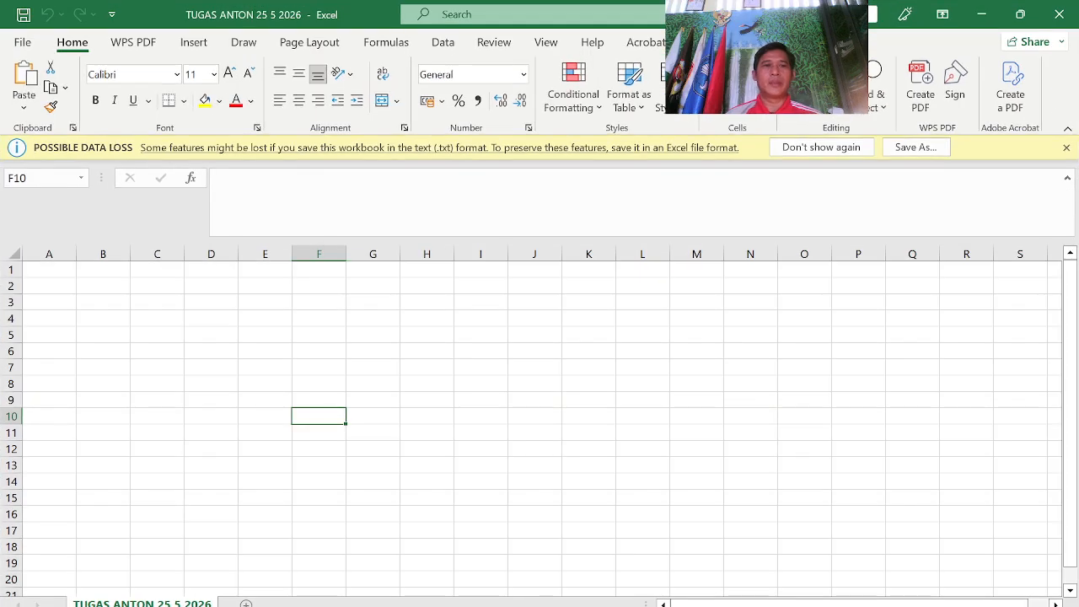
{"action": "left_click", "coordinate": [49, 269]}
{"action": "right_click", "coordinate": [50, 271]}
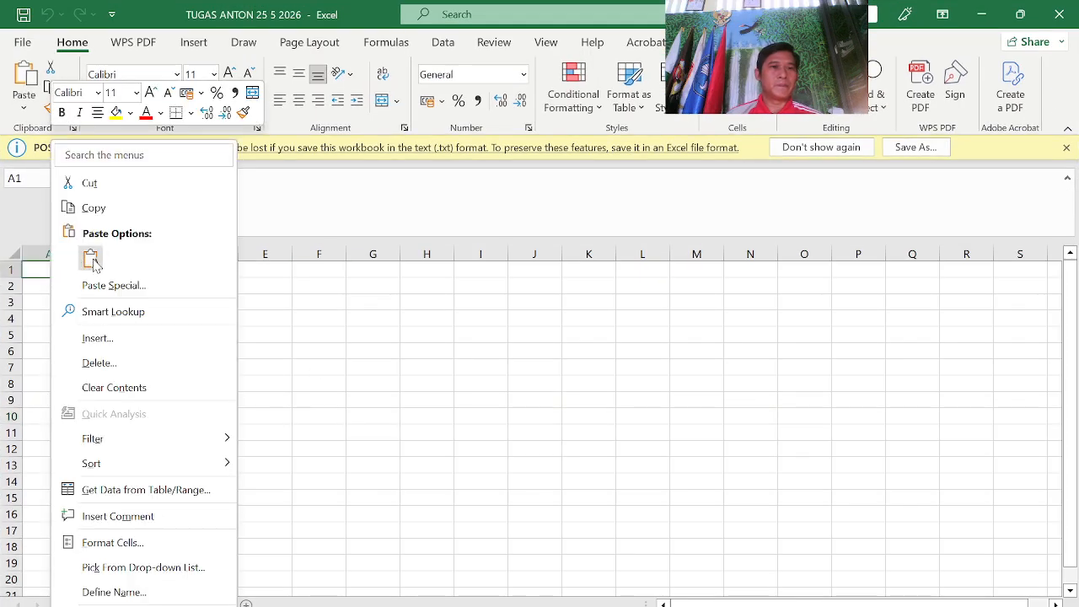
{"action": "left_click", "coordinate": [91, 261]}
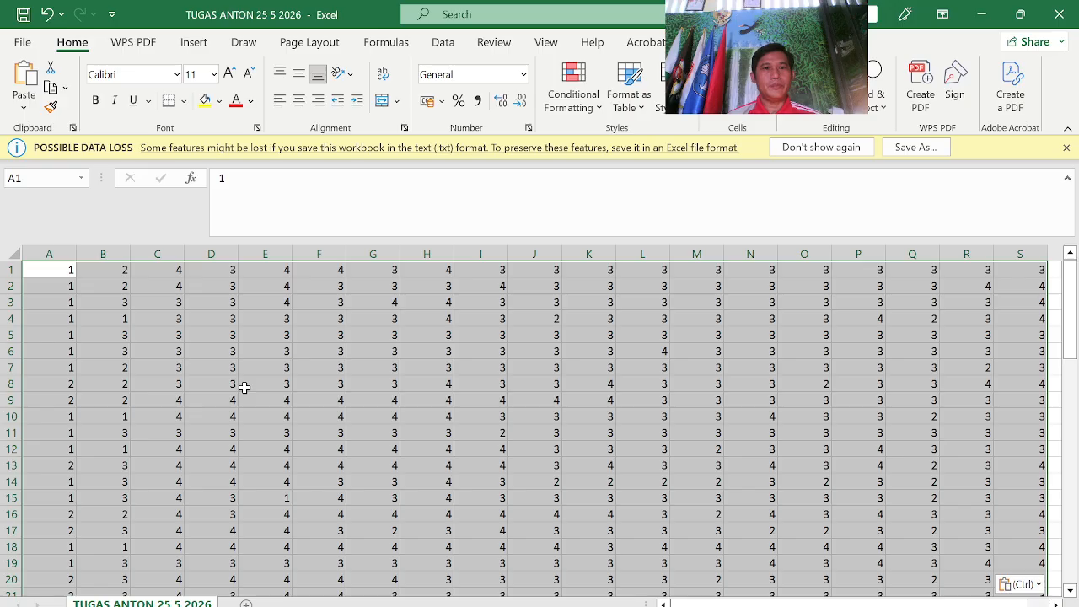
{"action": "left_click", "coordinate": [311, 385]}
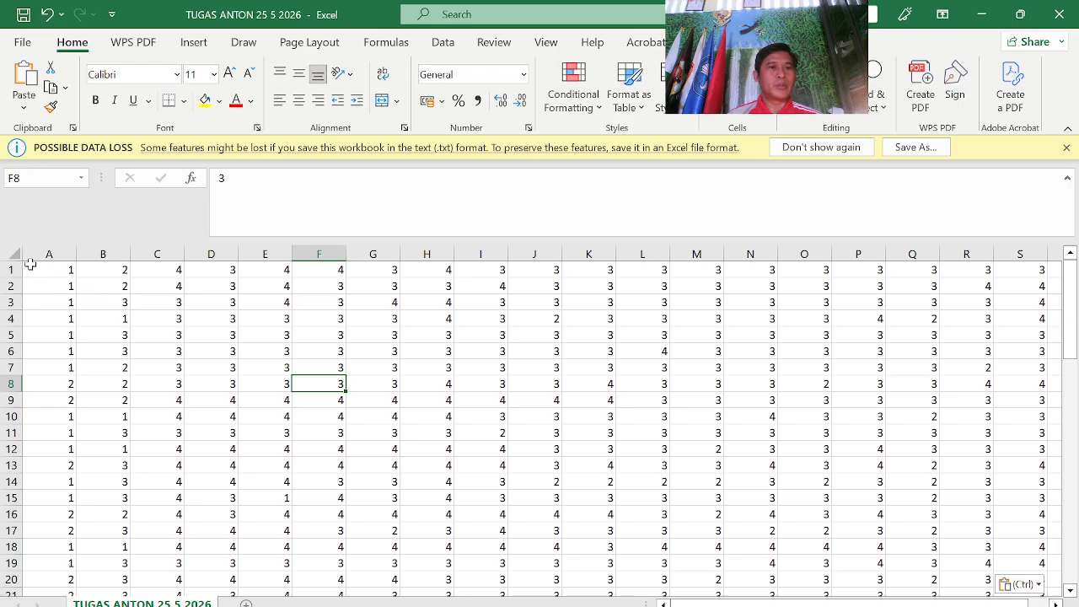
{"action": "mouse_move", "coordinate": [30, 265]}
{"action": "left_mouse_down"}
{"action": "mouse_move", "coordinate": [241, 320]}
{"action": "mouse_move", "coordinate": [181, 362]}
{"action": "mouse_move", "coordinate": [222, 384]}
{"action": "left_mouse_up"}
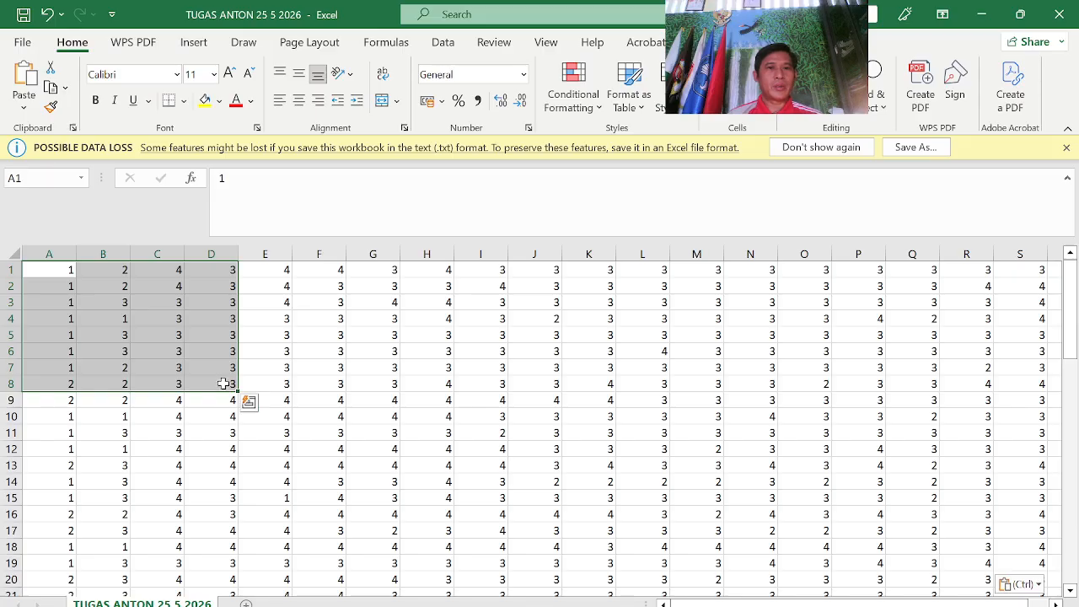
{"action": "left_click", "coordinate": [550, 385]}
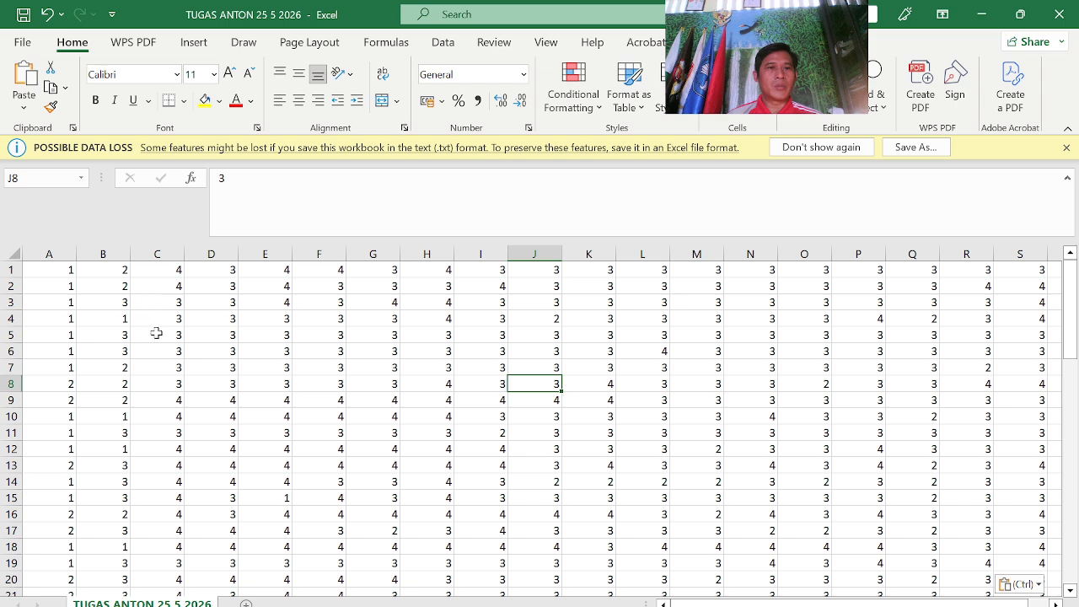
{"action": "left_click_drag", "start_coordinate": [62, 276], "coordinate": [206, 282]}
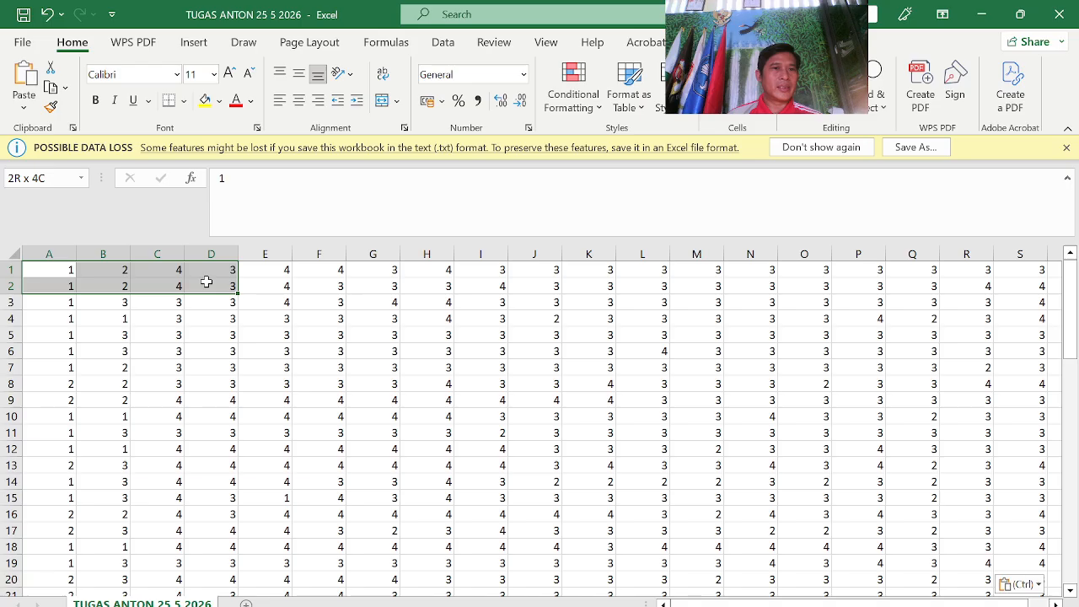
{"action": "left_click_drag", "start_coordinate": [207, 281], "coordinate": [206, 282]}
{"action": "left_click", "coordinate": [92, 334]}
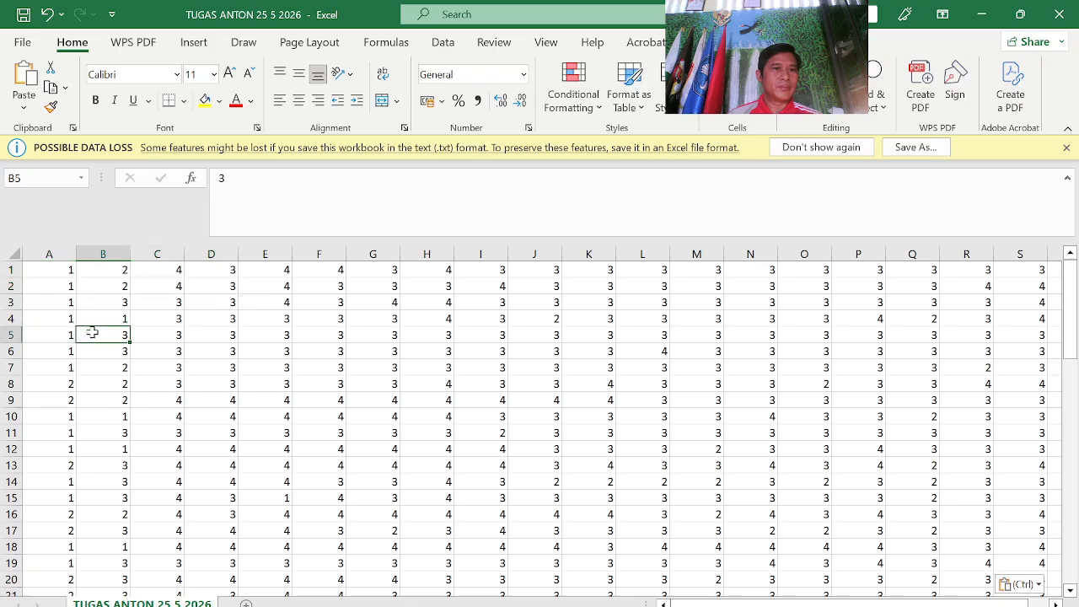
- Insert two blank columns before column A of the pasted data
{"action": "left_click", "coordinate": [60, 253]}
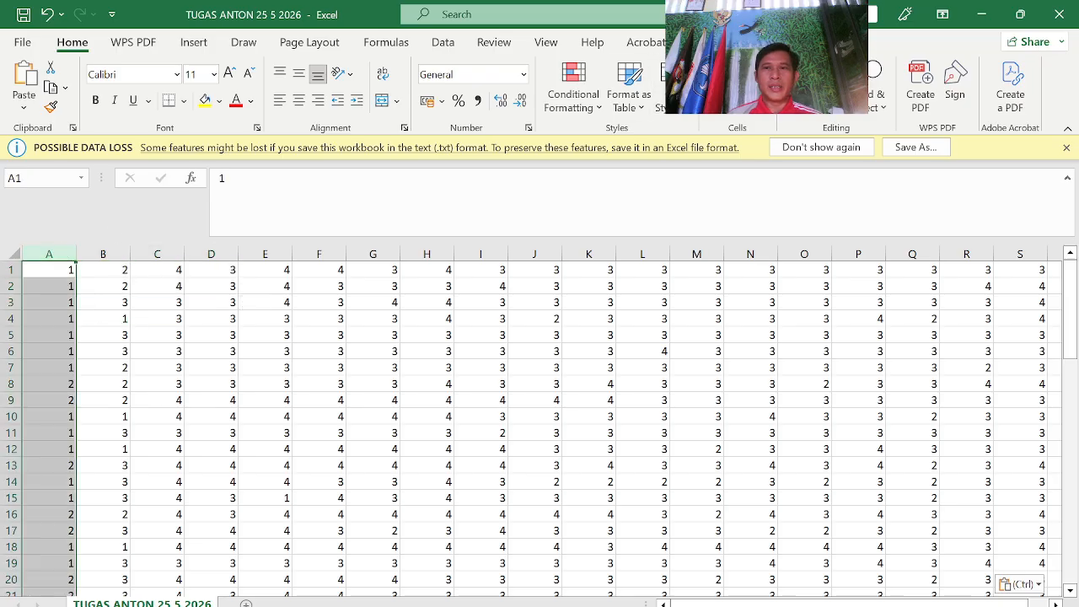
{"action": "key", "text": "ctrl+shift+plus"}
{"action": "key", "text": "ctrl+shift+plus"}
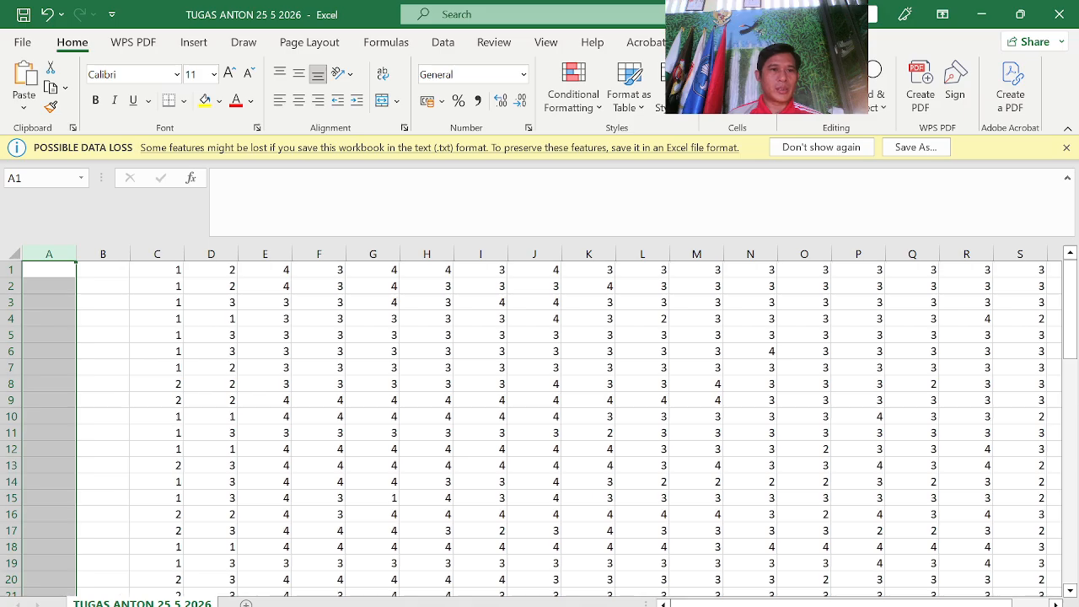
{"action": "left_click", "coordinate": [136, 415]}
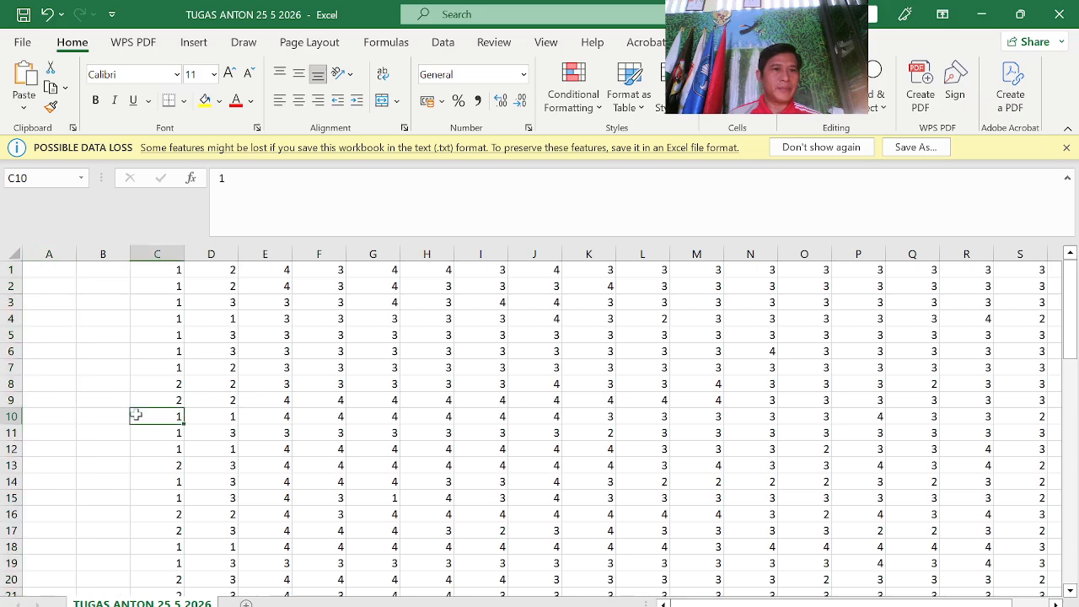
- Enter 0 in A1, then 1 and 2 in B1 and B2, and extend the number series down to 9 in B9
{"action": "left_click", "coordinate": [46, 274]}
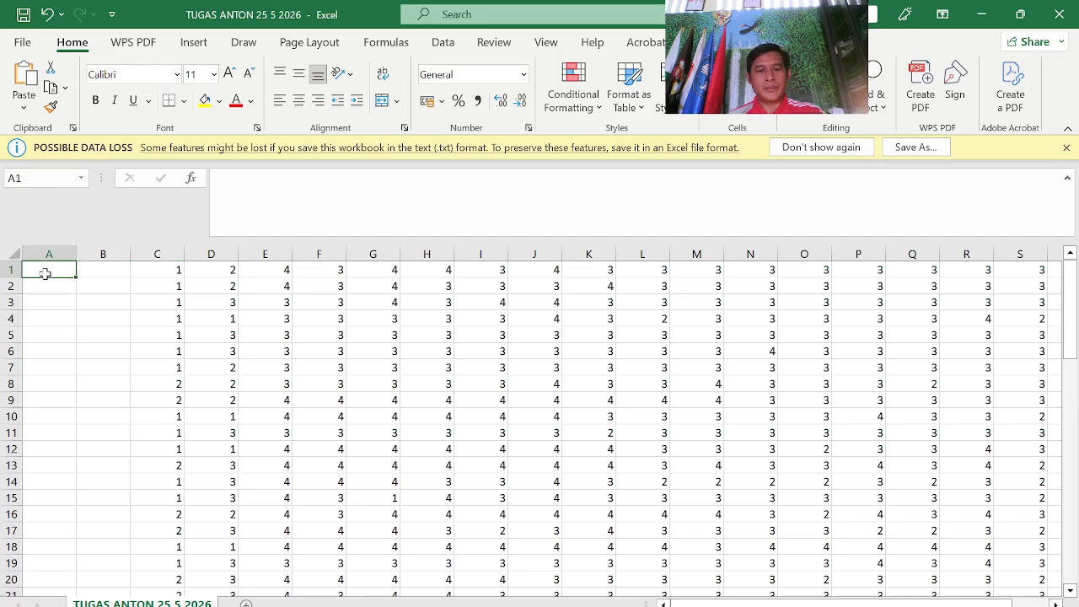
{"action": "type", "text": "0"}
{"action": "key", "text": "Tab"}
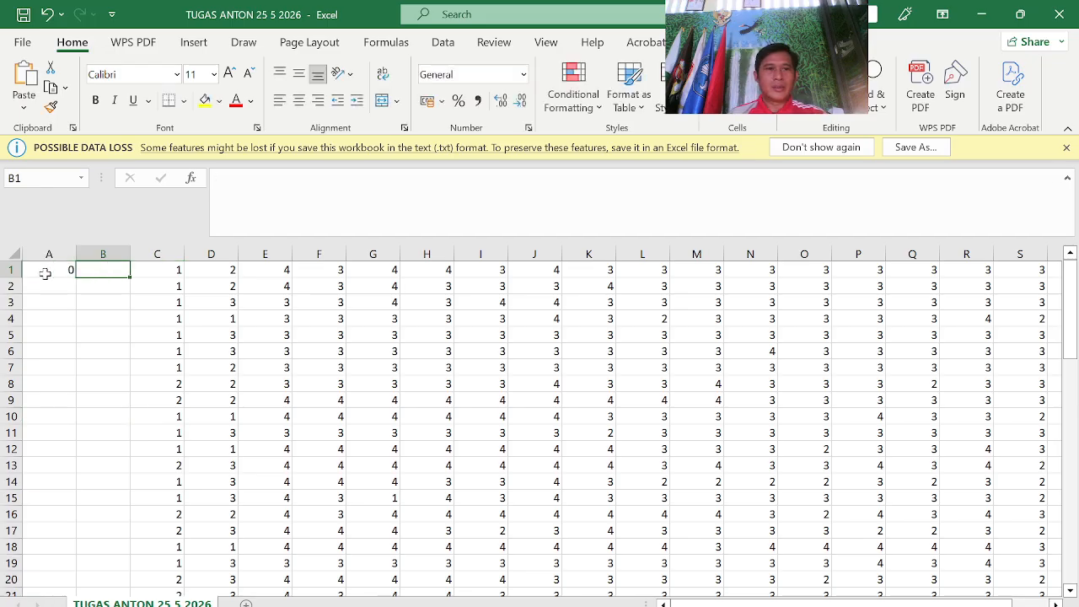
{"action": "type", "text": "1"}
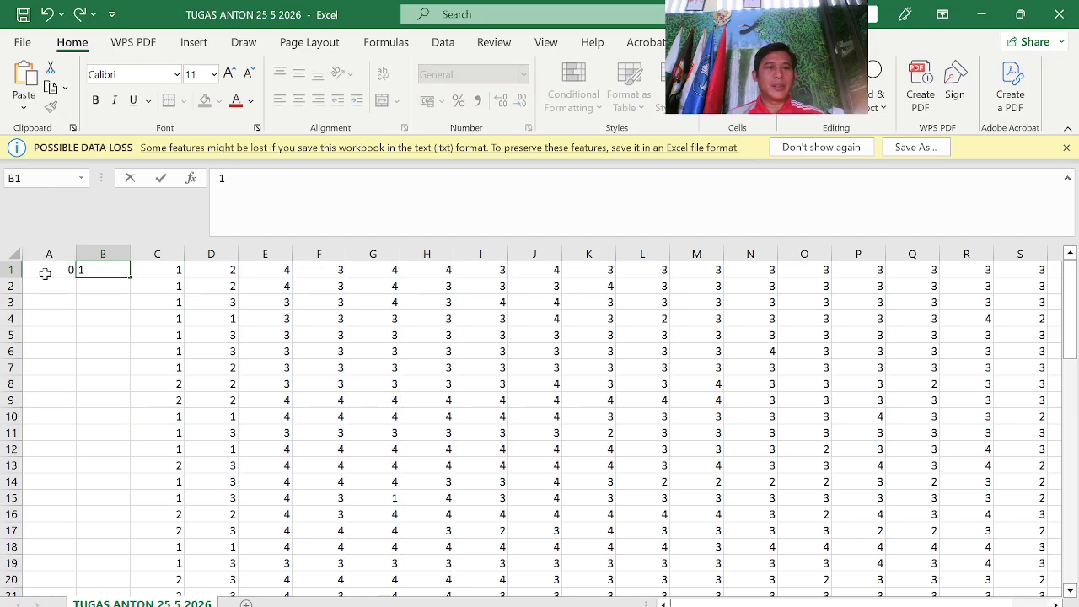
{"action": "left_click", "coordinate": [132, 348]}
{"action": "left_click", "coordinate": [116, 273]}
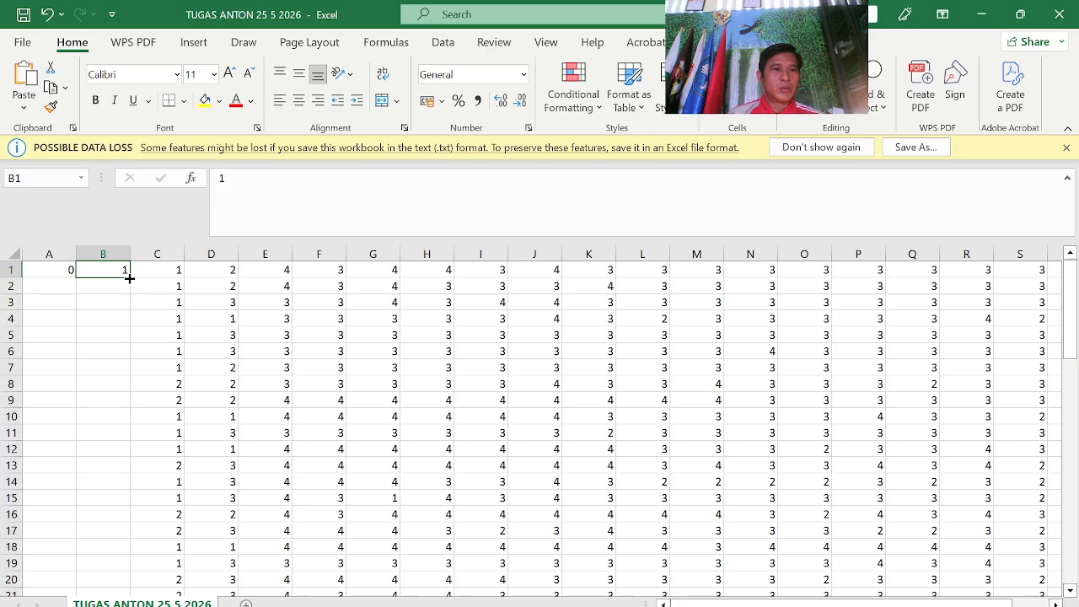
{"action": "mouse_move", "coordinate": [129, 277]}
{"action": "left_mouse_down"}
{"action": "mouse_move", "coordinate": [115, 467]}
{"action": "mouse_move", "coordinate": [121, 269]}
{"action": "left_mouse_up"}
{"action": "left_click", "coordinate": [120, 281]}
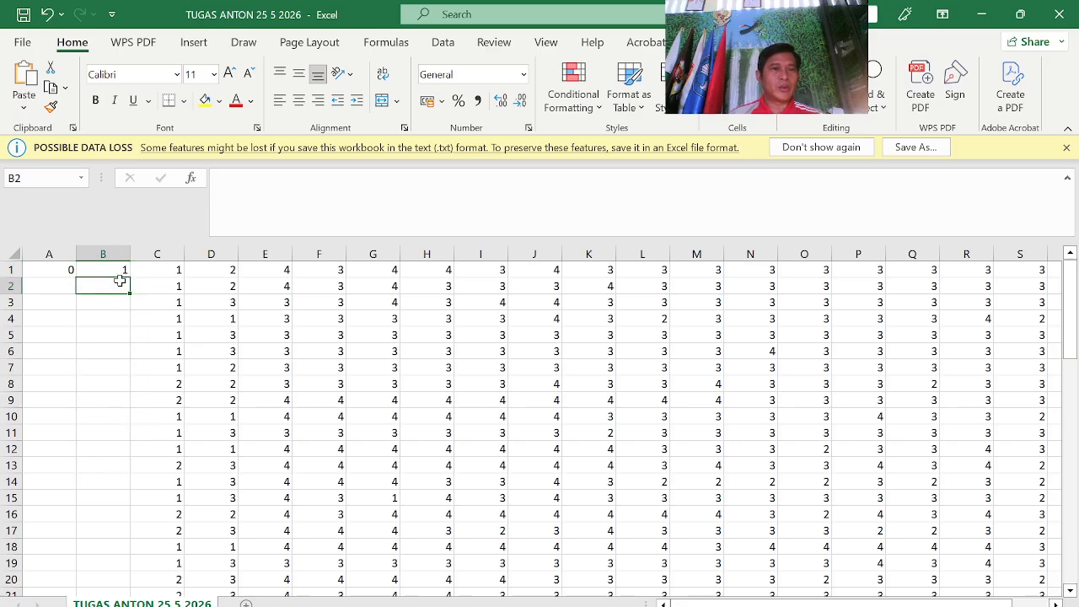
{"action": "type", "text": "2"}
{"action": "key", "text": "Return"}
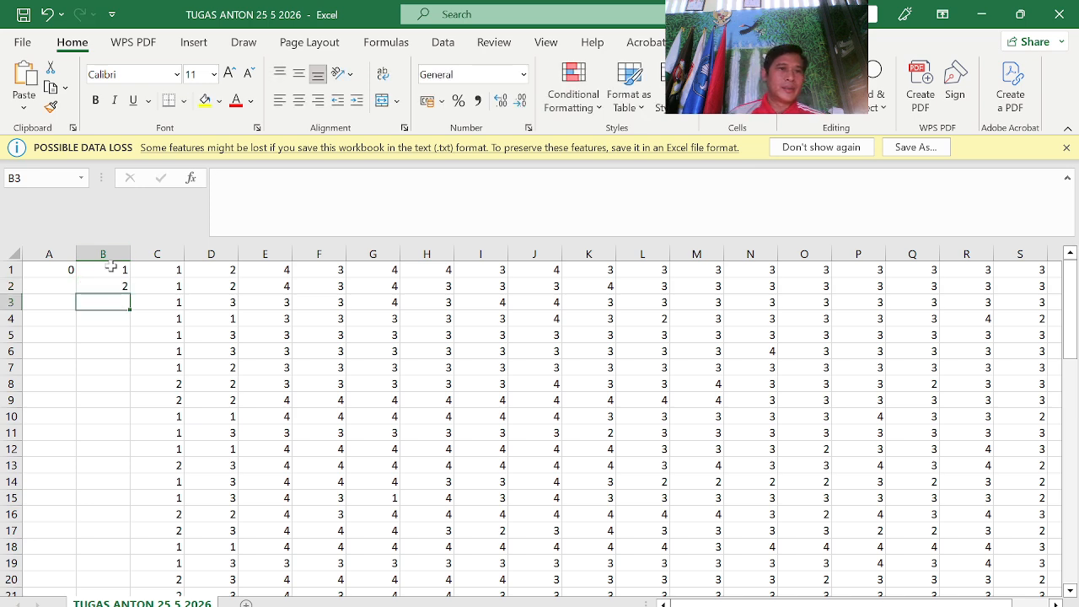
{"action": "left_click_drag", "start_coordinate": [87, 274], "coordinate": [118, 412]}
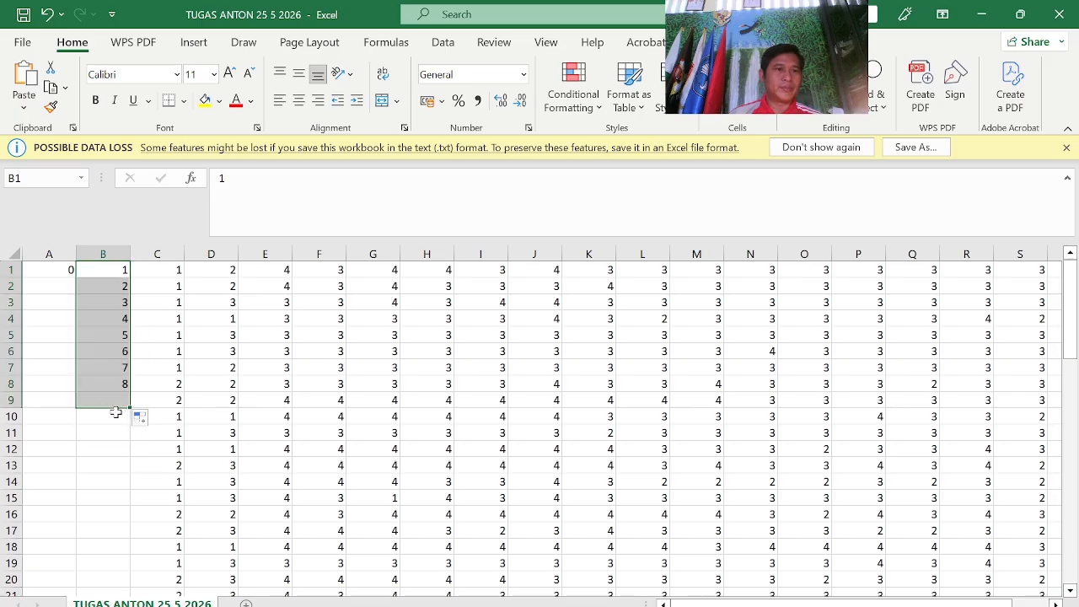
- Start the tens of the case numbering with 1 in A10 and 0 in B10
{"action": "left_click", "coordinate": [63, 417]}
{"action": "type", "text": "1"}
{"action": "key", "text": "Tab"}
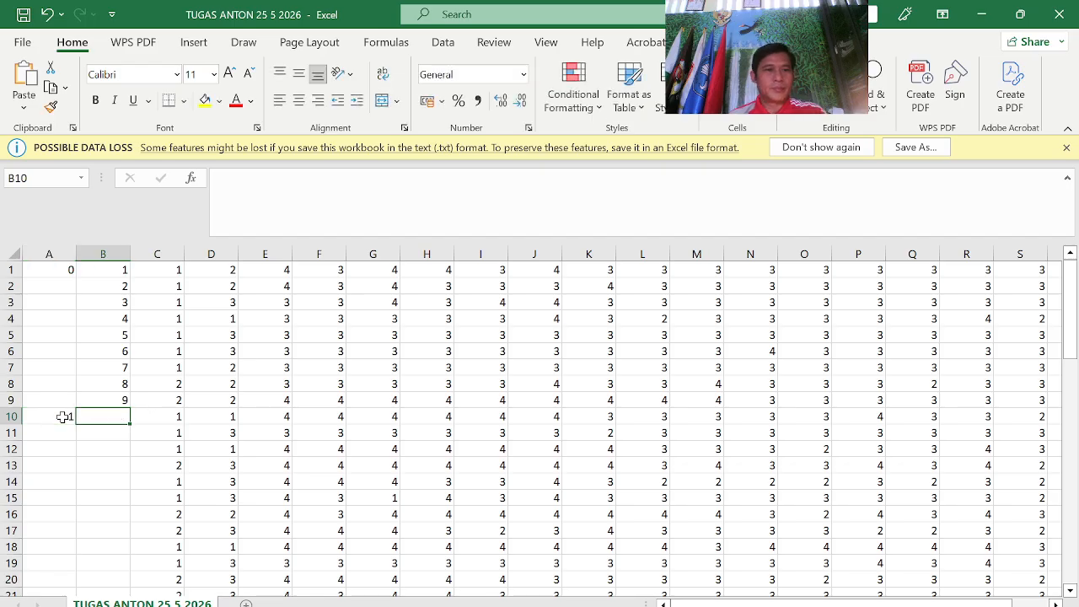
{"action": "type", "text": "0"}
{"action": "left_click", "coordinate": [81, 447]}
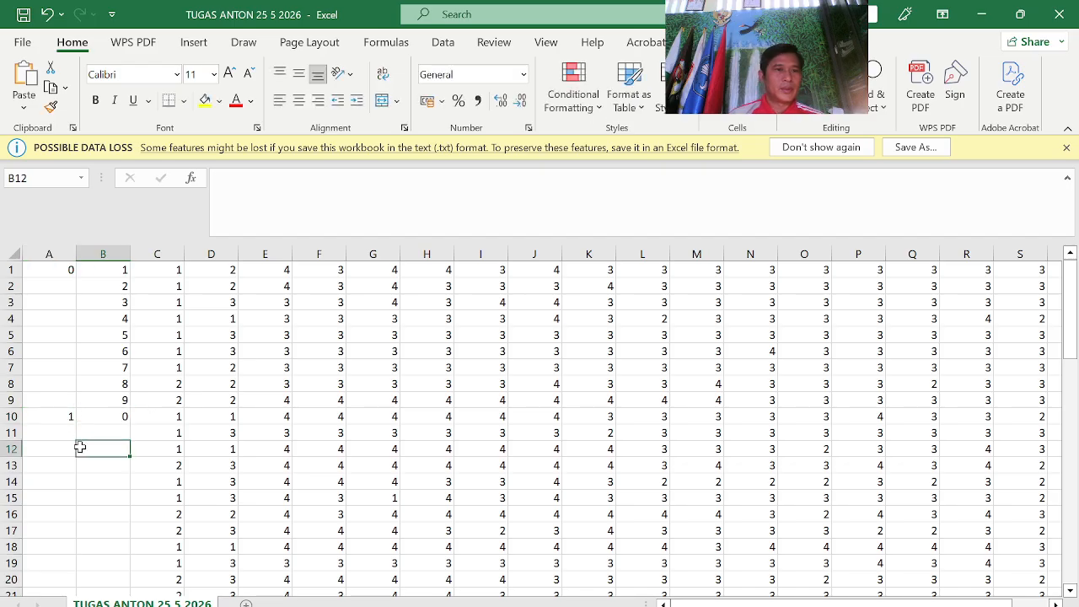
- Fill the 0 from A1 down to A9 and the 1 from A10 down to A19
{"action": "left_click", "coordinate": [60, 272]}
{"action": "left_click_drag", "start_coordinate": [73, 278], "coordinate": [69, 411]}
{"action": "left_click_drag", "start_coordinate": [1074, 308], "coordinate": [1074, 308]}
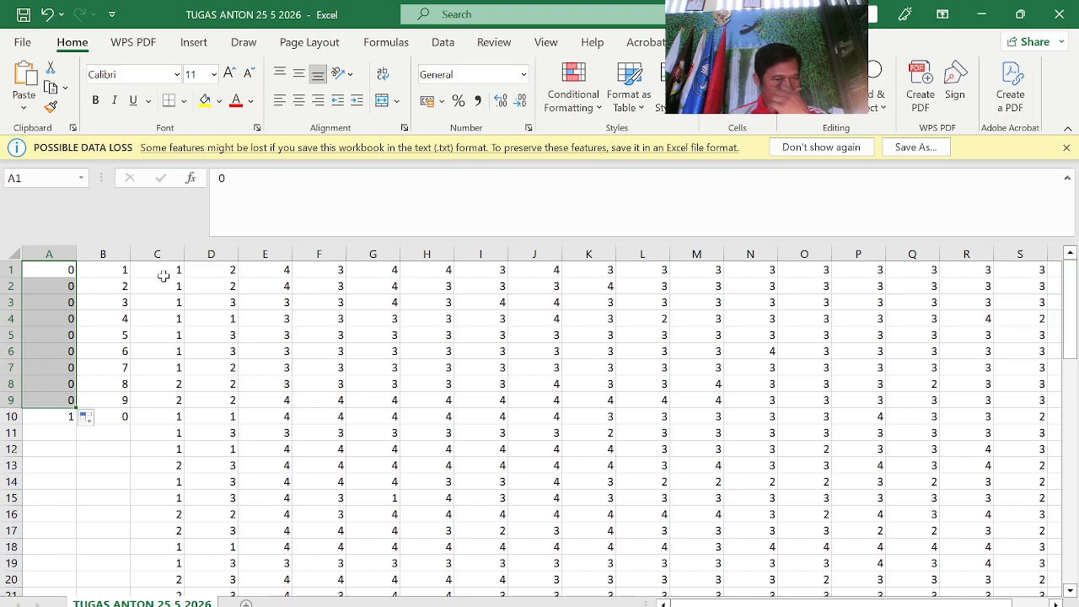
{"action": "left_click", "coordinate": [49, 422]}
{"action": "left_click_drag", "start_coordinate": [74, 426], "coordinate": [70, 568]}
- Copy the digits 1 to 9 from B1:B9 into B11:B19
{"action": "left_click_drag", "start_coordinate": [123, 278], "coordinate": [106, 398]}
{"action": "key", "text": "ctrl+c"}
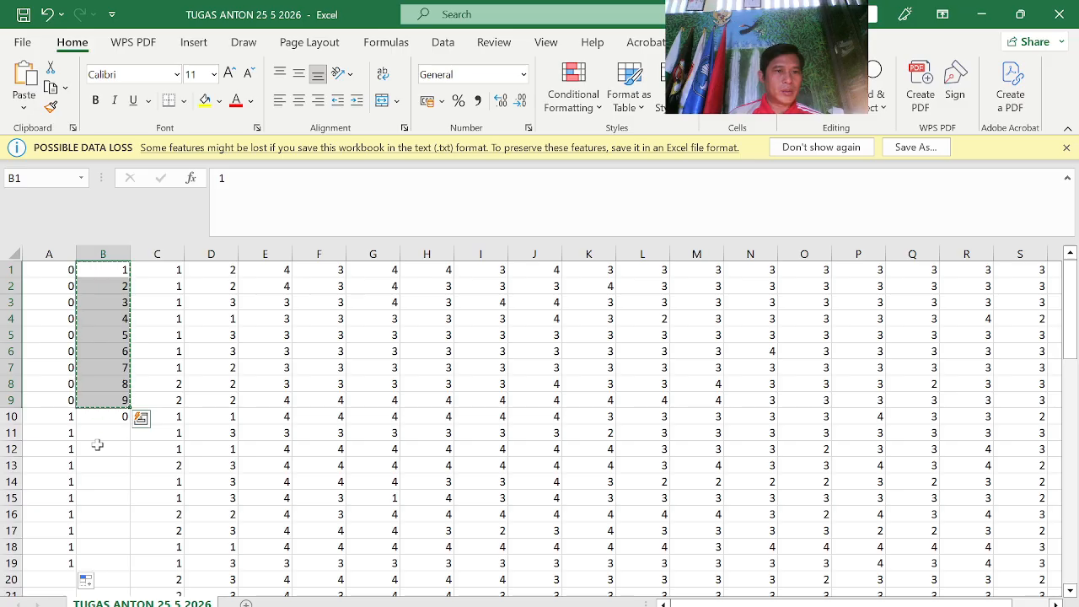
{"action": "left_click", "coordinate": [101, 435]}
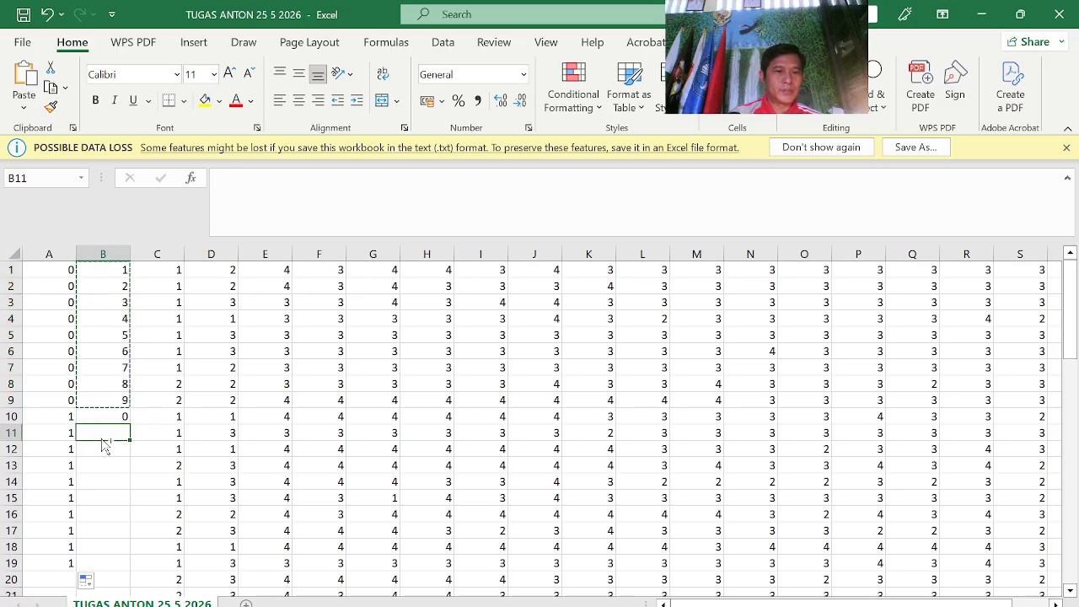
{"action": "left_click_drag", "start_coordinate": [103, 438], "coordinate": [103, 563]}
{"action": "key", "text": "ctrl+v"}
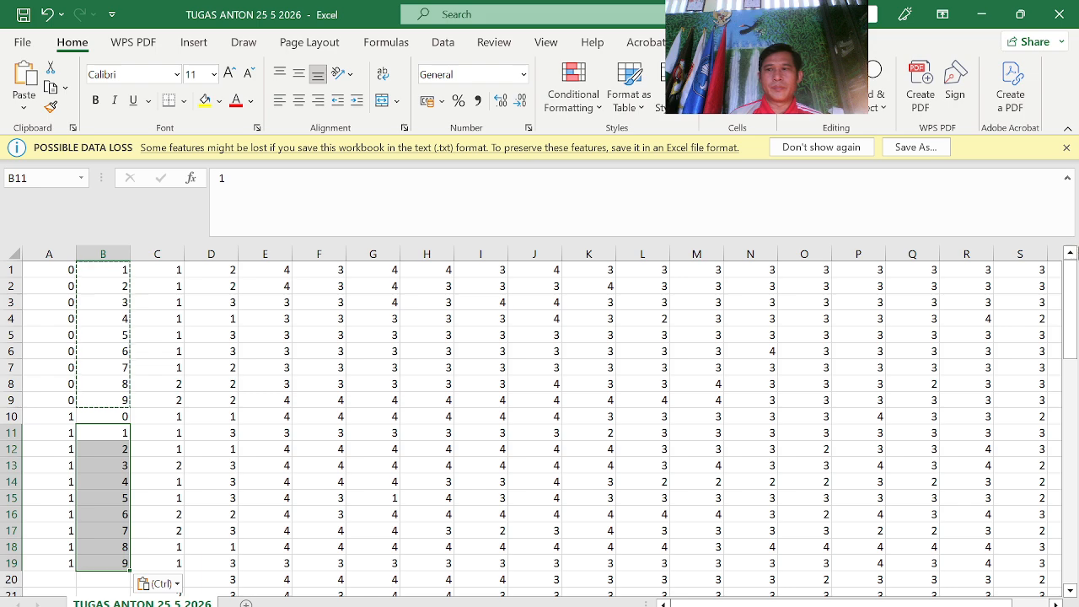
- Enter 2 in A20 and 0 in B20, and fill the 2 down to A29
{"action": "left_click_drag", "start_coordinate": [1069, 337], "coordinate": [1070, 361]}
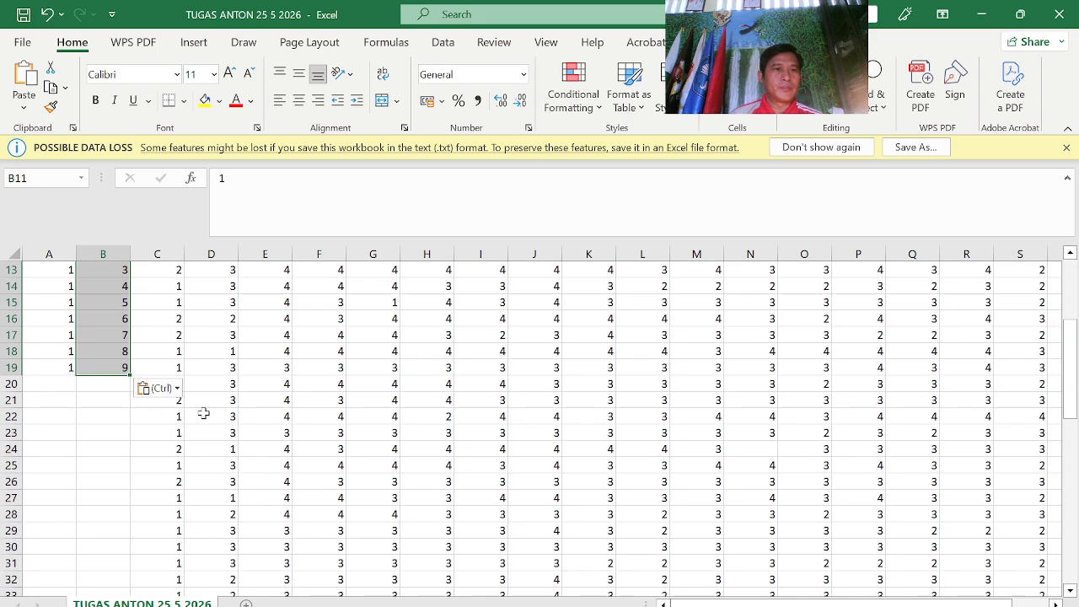
{"action": "left_click", "coordinate": [47, 382]}
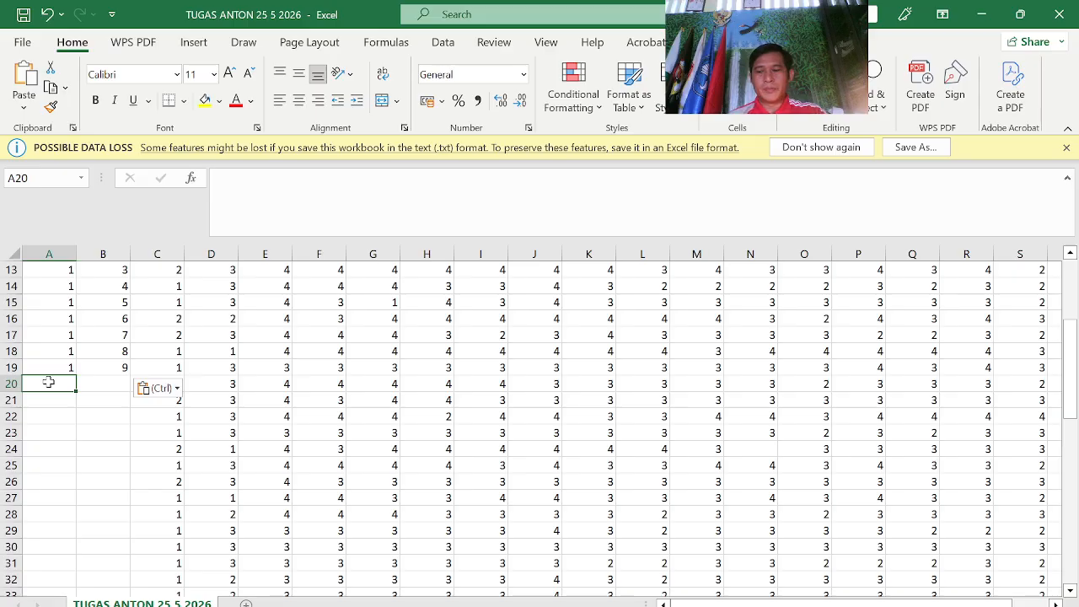
{"action": "double_click", "coordinate": [49, 382]}
{"action": "type", "text": "2"}
{"action": "key", "text": "Tab"}
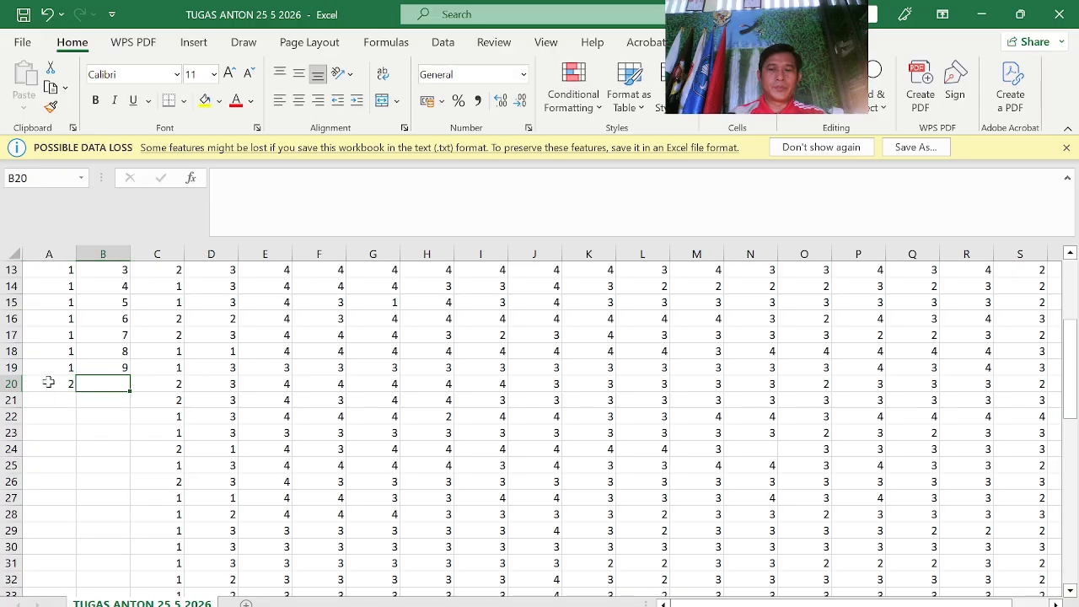
{"action": "type", "text": "0"}
{"action": "left_click", "coordinate": [84, 426]}
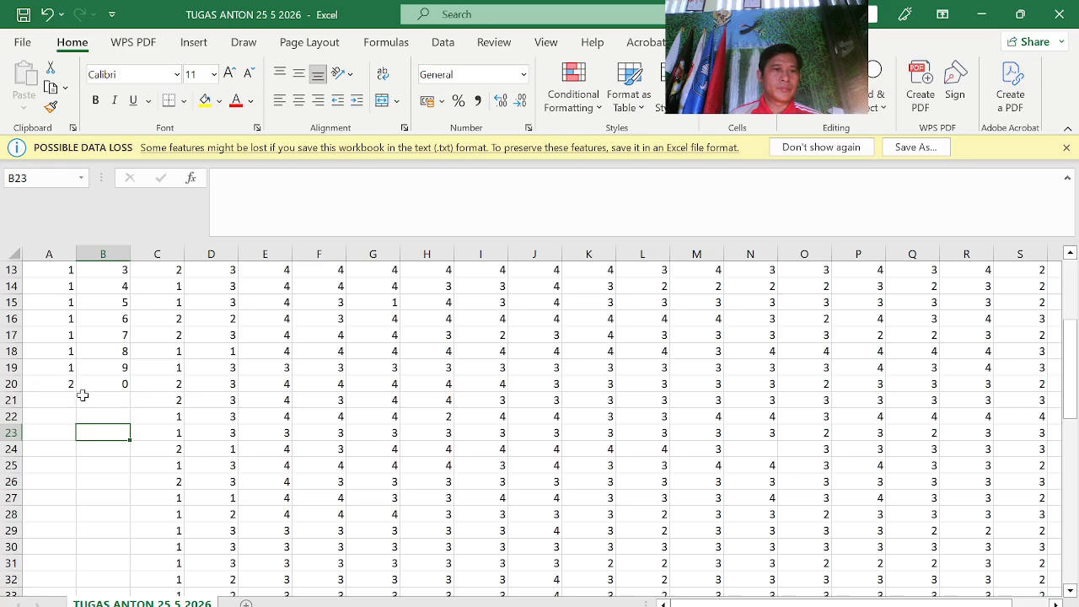
{"action": "left_click", "coordinate": [56, 382]}
{"action": "left_click_drag", "start_coordinate": [75, 392], "coordinate": [67, 537]}
- Enter 3 in A30 and 0 in B30, and fill the 3 down to A39
{"action": "left_click", "coordinate": [44, 550]}
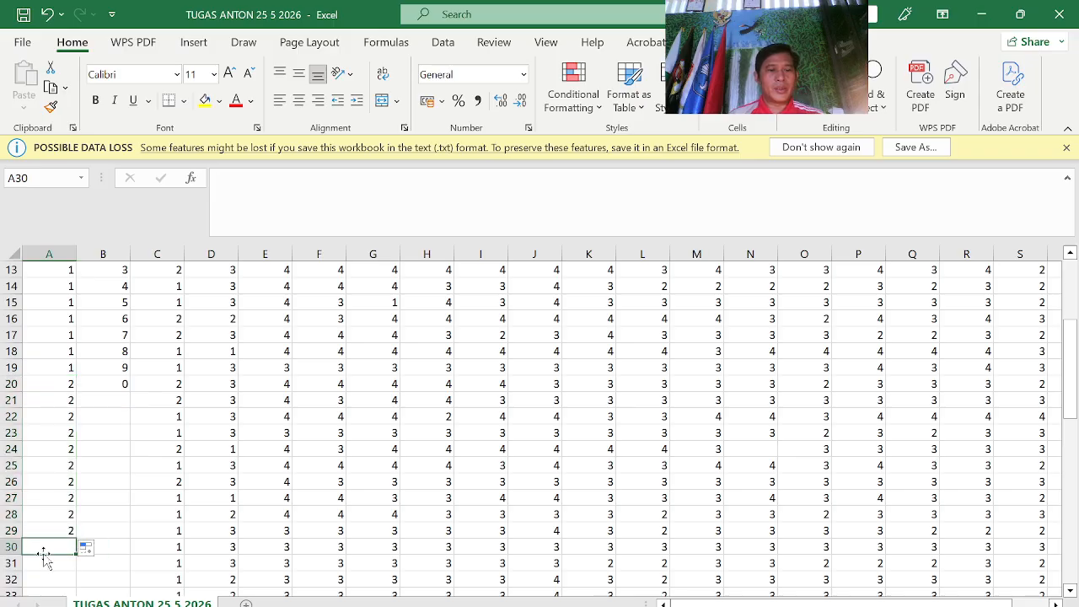
{"action": "type", "text": "3"}
{"action": "key", "text": "Tab"}
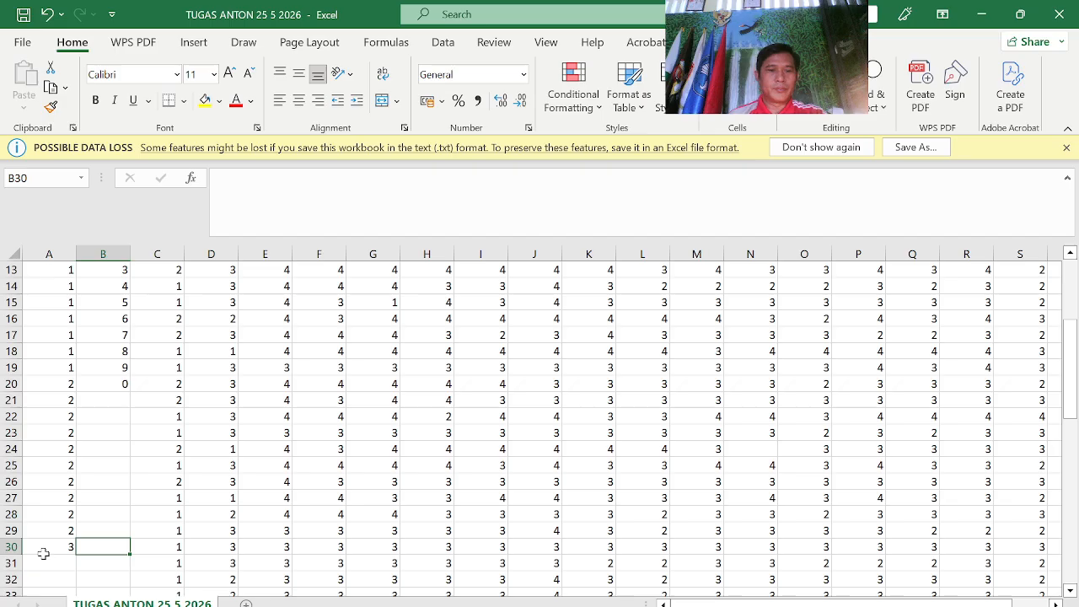
{"action": "type", "text": "0"}
{"action": "key", "text": "Return"}
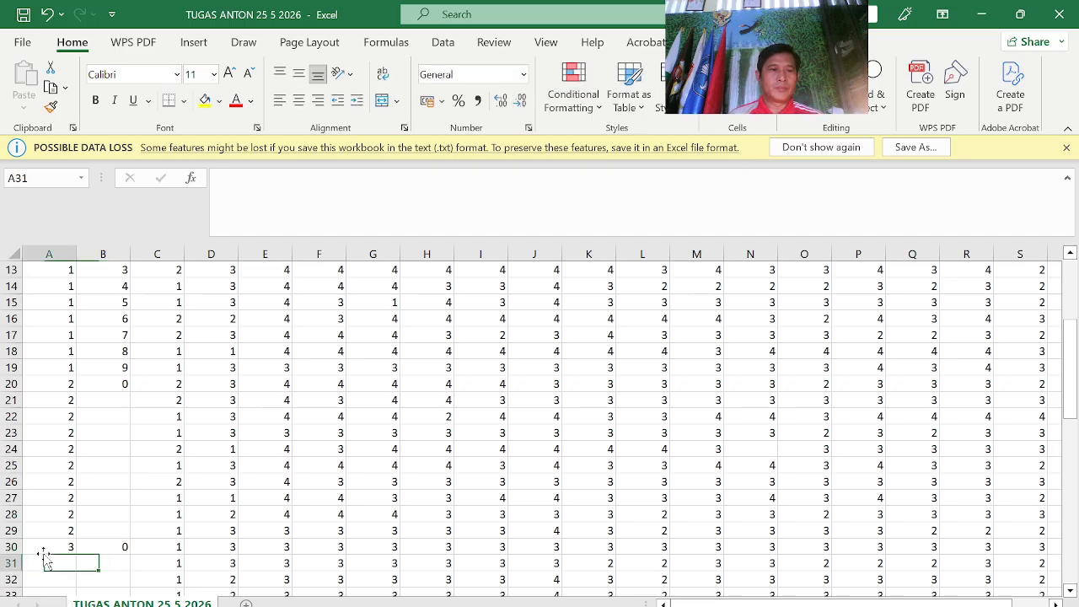
{"action": "left_click", "coordinate": [53, 548]}
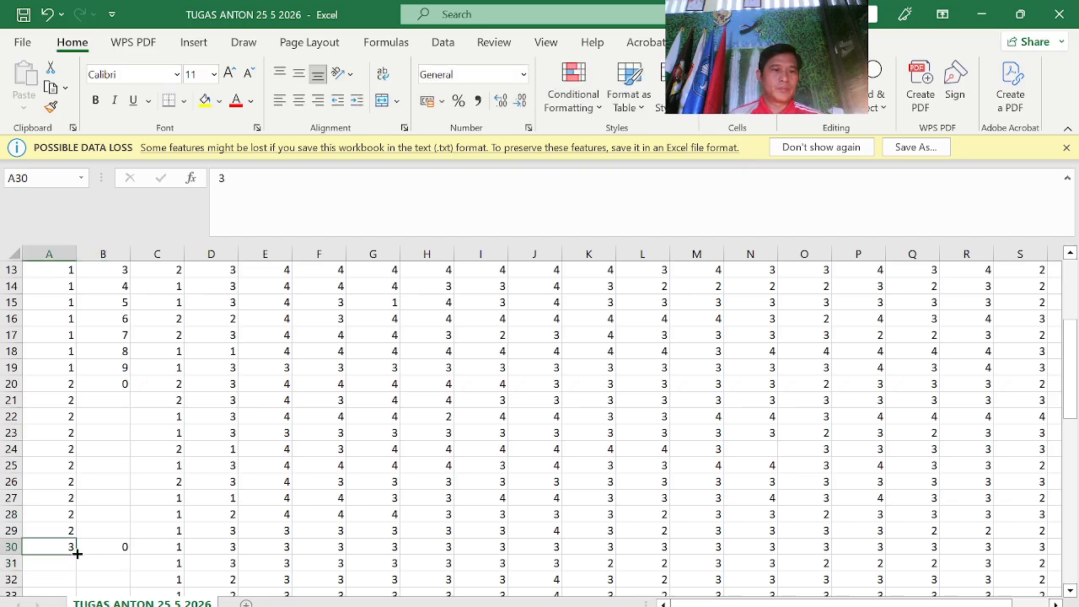
{"action": "left_click_drag", "start_coordinate": [78, 557], "coordinate": [68, 466]}
{"action": "left_click", "coordinate": [71, 482]}
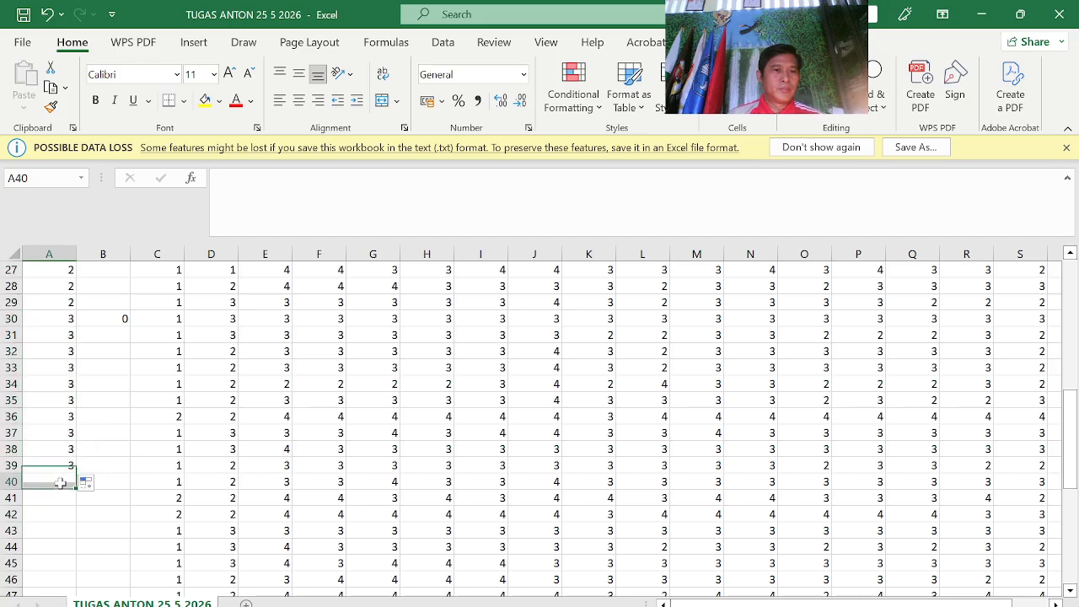
- Enter 4 in A40 and 0 in B40, and fill the 4 down to A49
{"action": "type", "text": "4"}
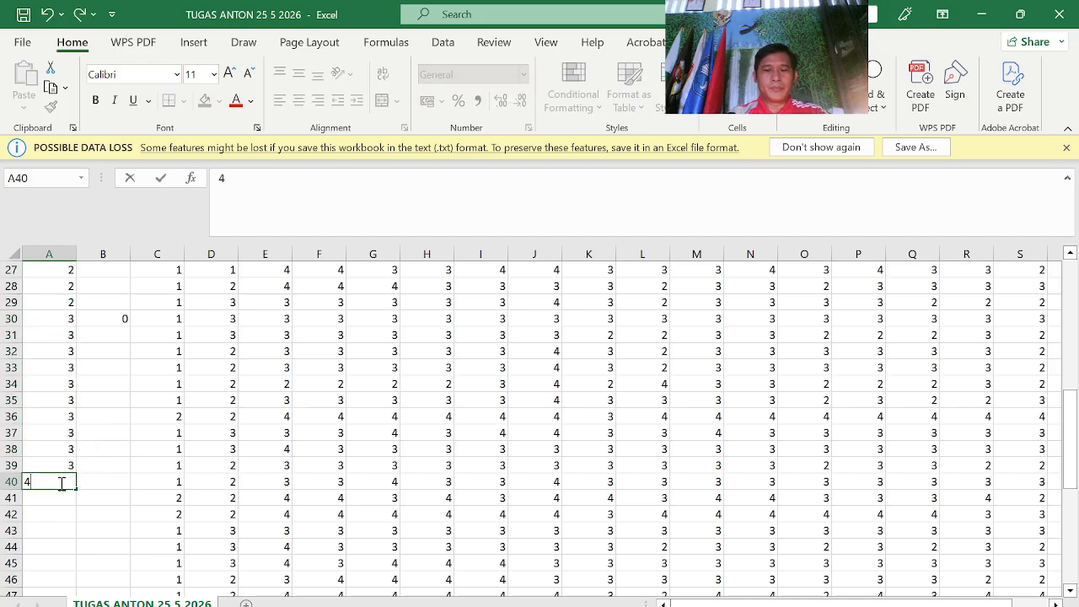
{"action": "key", "text": "Tab"}
{"action": "type", "text": "0"}
{"action": "left_click", "coordinate": [101, 527]}
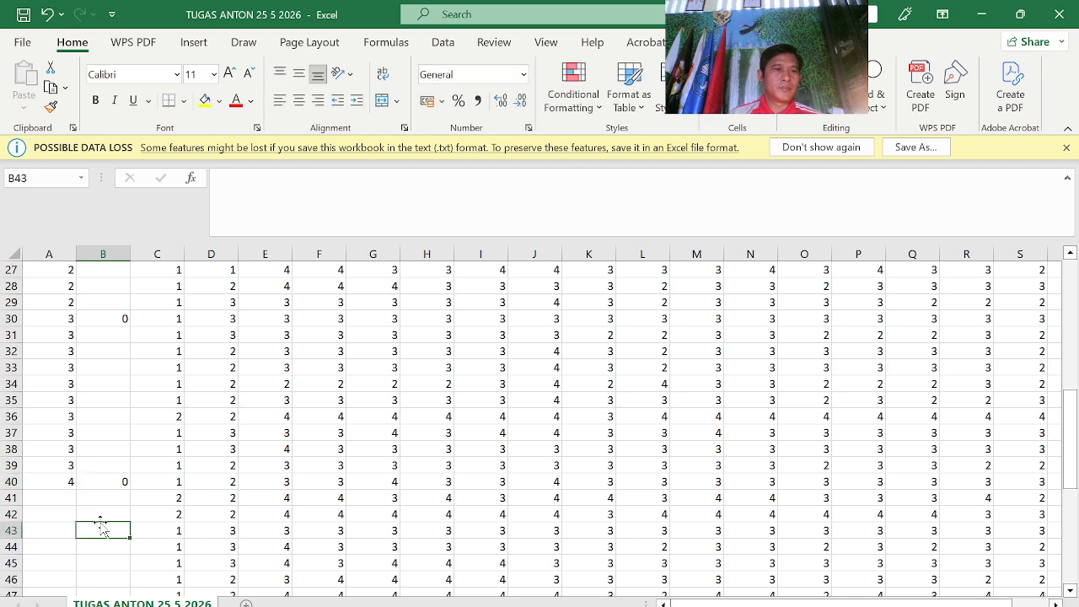
{"action": "left_click", "coordinate": [62, 485]}
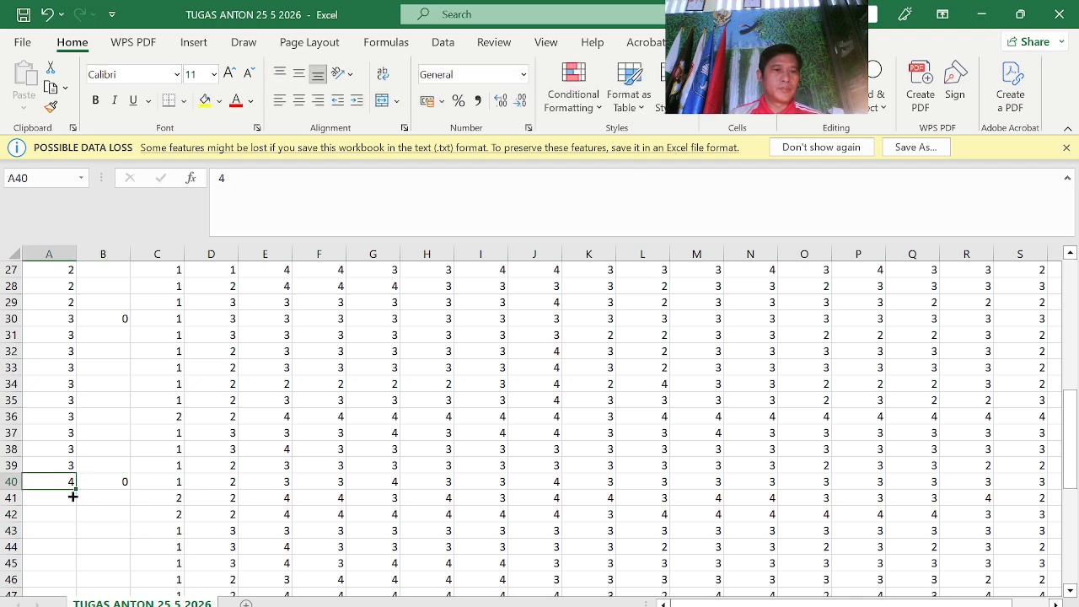
{"action": "left_click_drag", "start_coordinate": [74, 497], "coordinate": [53, 538]}
- Enter 5 in A50 and 0 in B50, and fill the 5 down to A59
{"action": "left_click", "coordinate": [51, 548]}
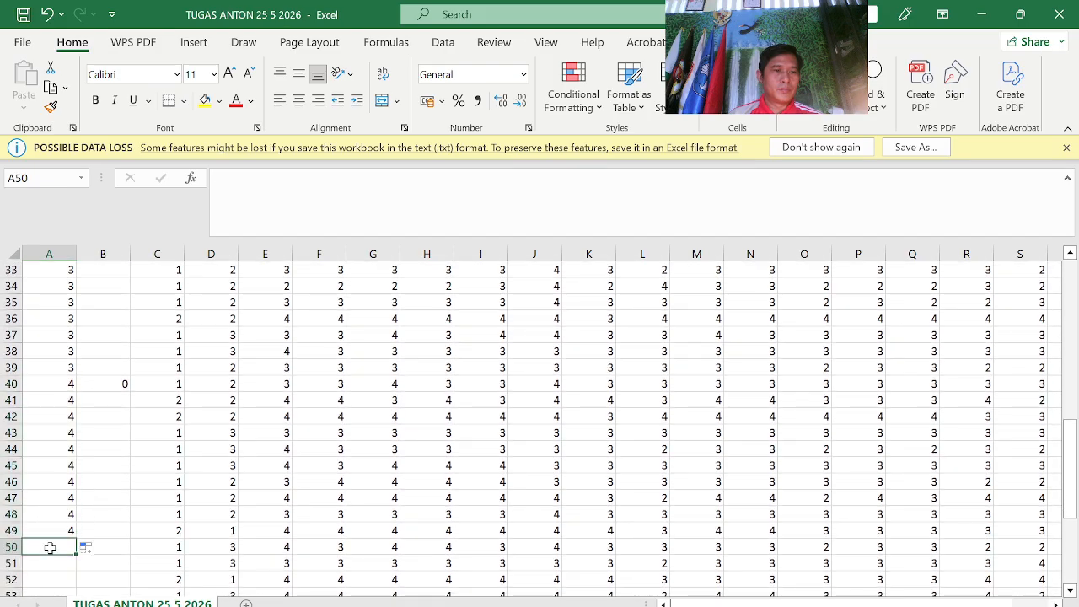
{"action": "type", "text": "5"}
{"action": "key", "text": "Tab"}
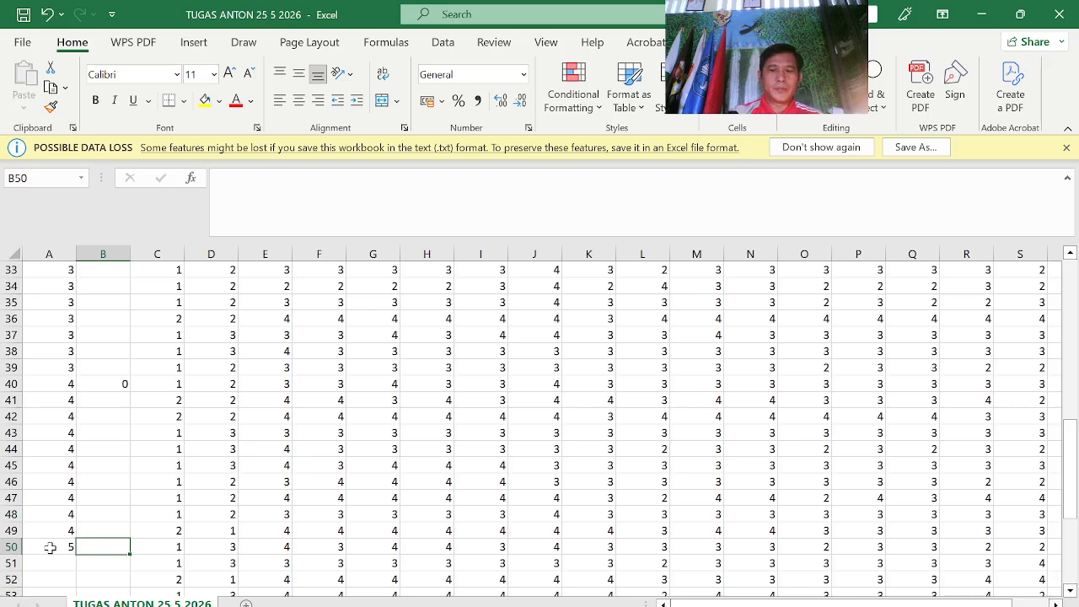
{"action": "type", "text": "0"}
{"action": "left_click", "coordinate": [53, 559]}
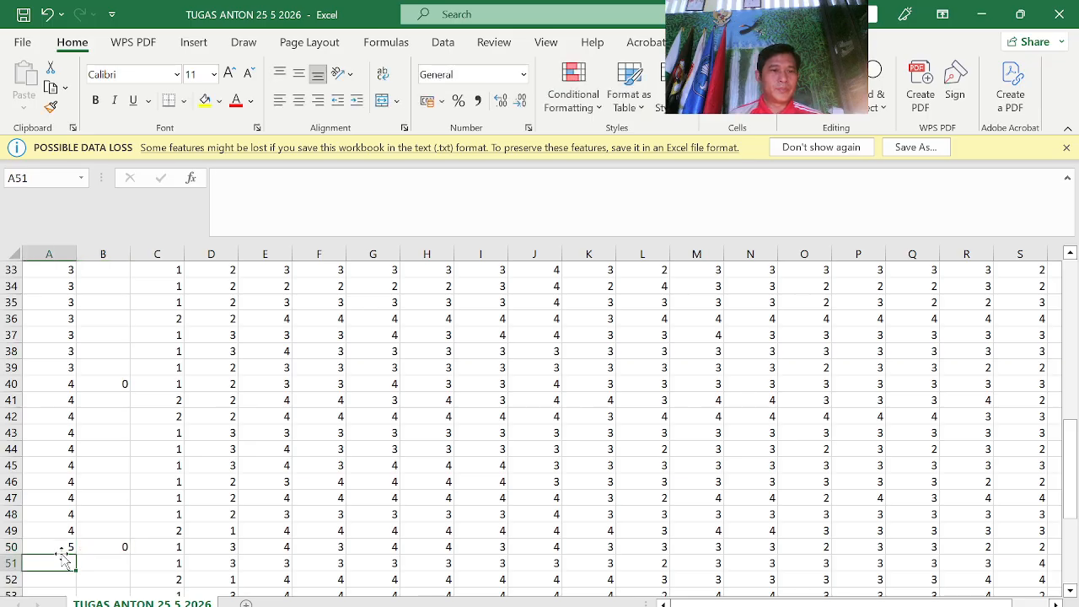
{"action": "left_click", "coordinate": [63, 548]}
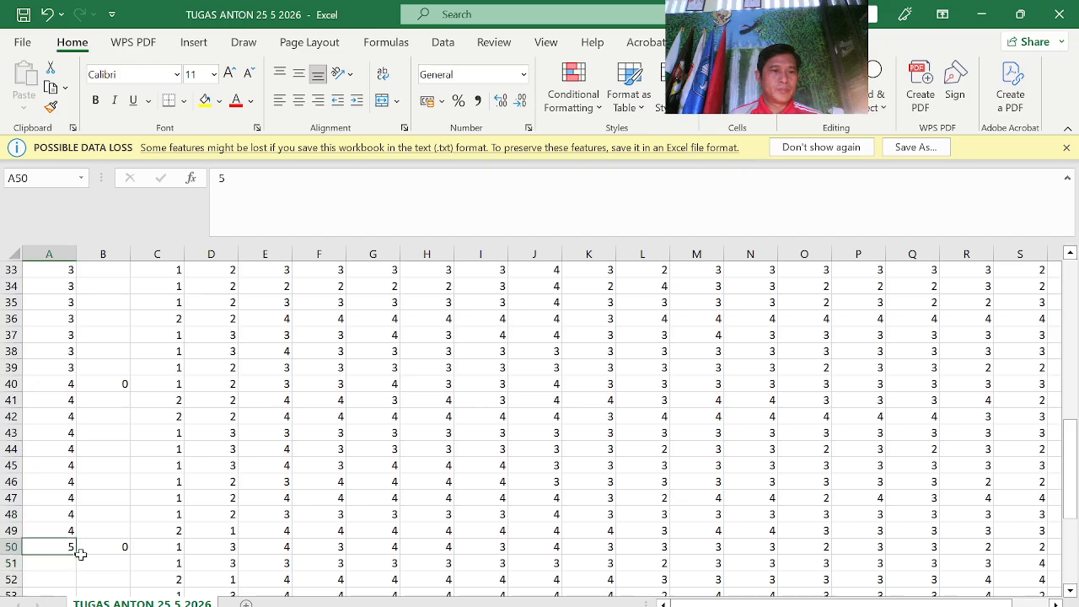
{"action": "left_click_drag", "start_coordinate": [78, 556], "coordinate": [65, 532]}
- Enter 6 in A60 and 0 in B60, and fill the 6 down to A65
{"action": "left_click", "coordinate": [56, 546]}
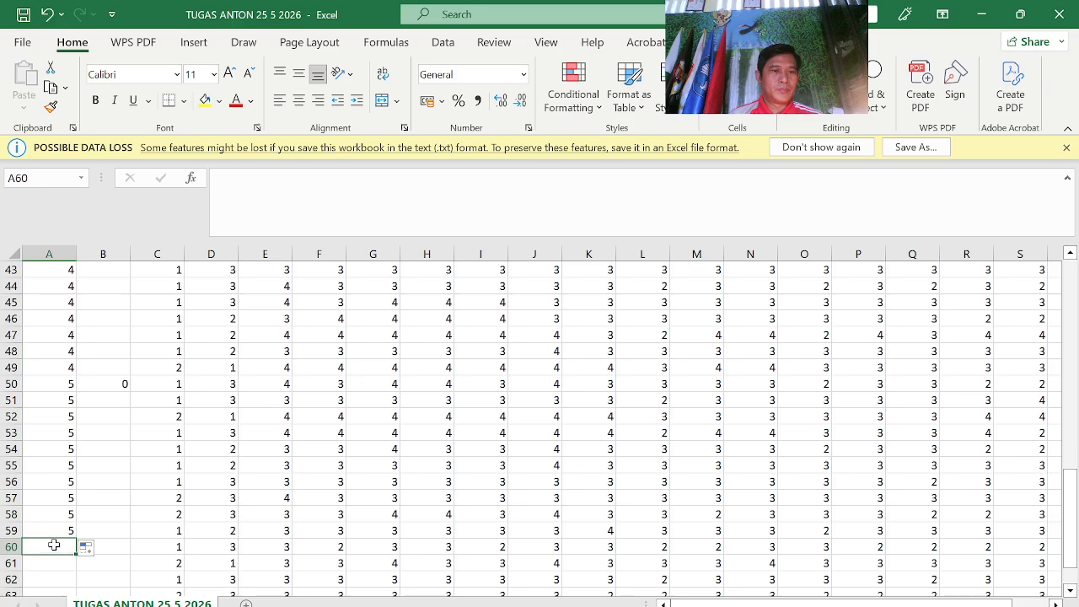
{"action": "type", "text": "6"}
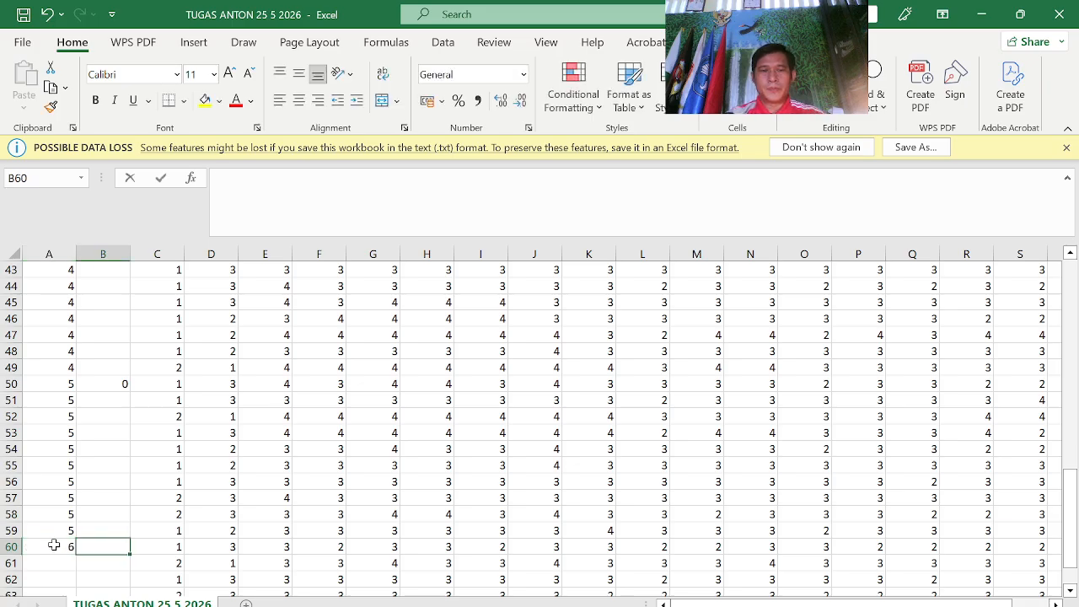
{"action": "key", "text": "Return"}
{"action": "left_click", "coordinate": [54, 546]}
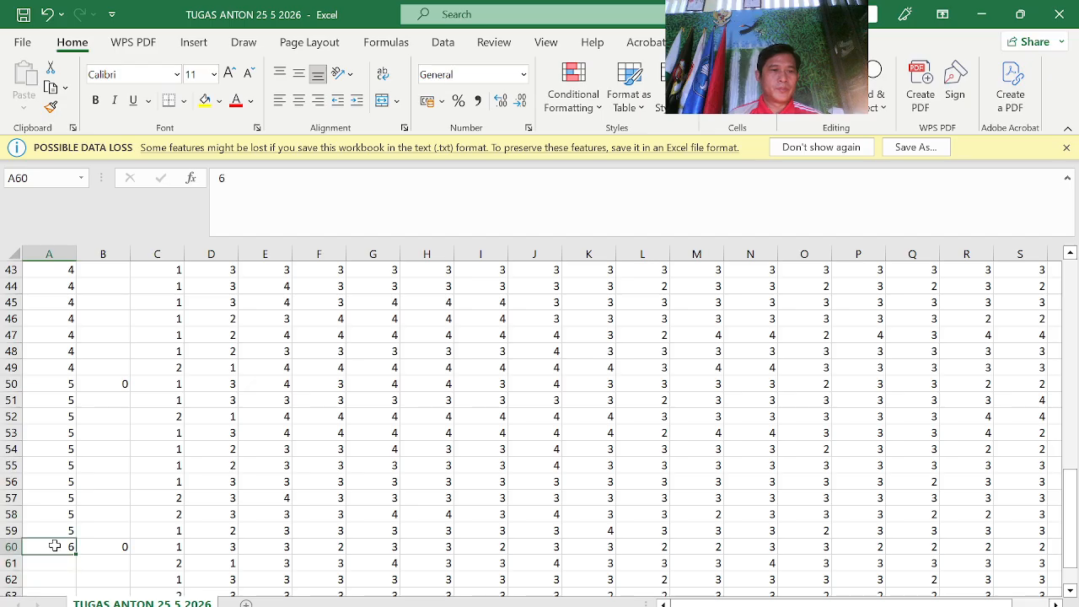
{"action": "mouse_move", "coordinate": [75, 559]}
{"action": "left_mouse_down"}
{"action": "mouse_move", "coordinate": [74, 599]}
{"action": "mouse_move", "coordinate": [70, 549]}
{"action": "left_mouse_up"}
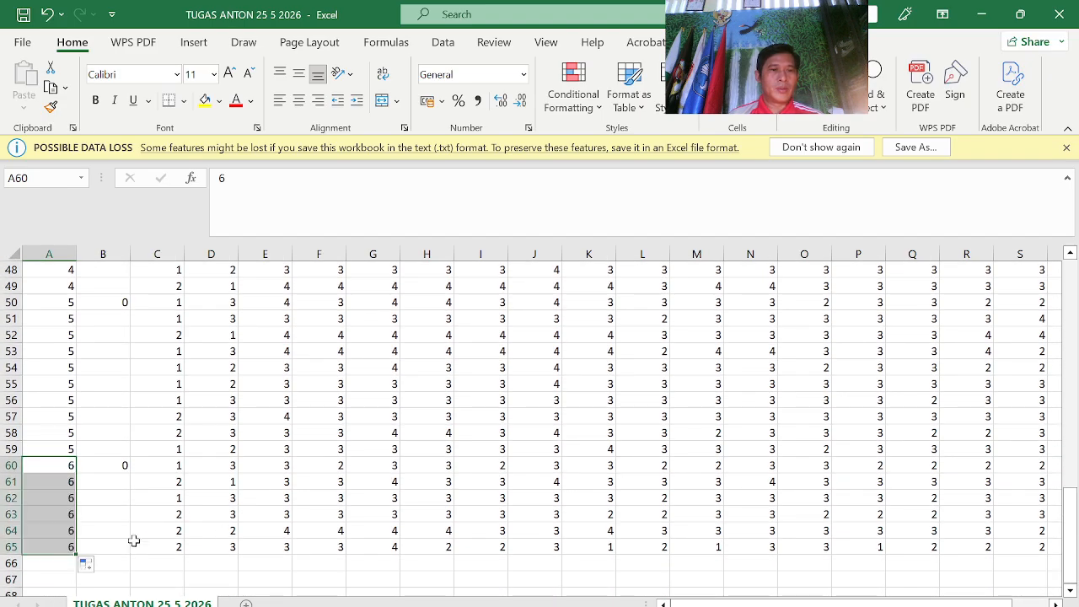
{"action": "left_click", "coordinate": [134, 541]}
- Copy the digits 1 to 9 from B1:B9 into B21:B29 and B31:B39
{"action": "left_click_drag", "start_coordinate": [1070, 481], "coordinate": [1073, 278]}
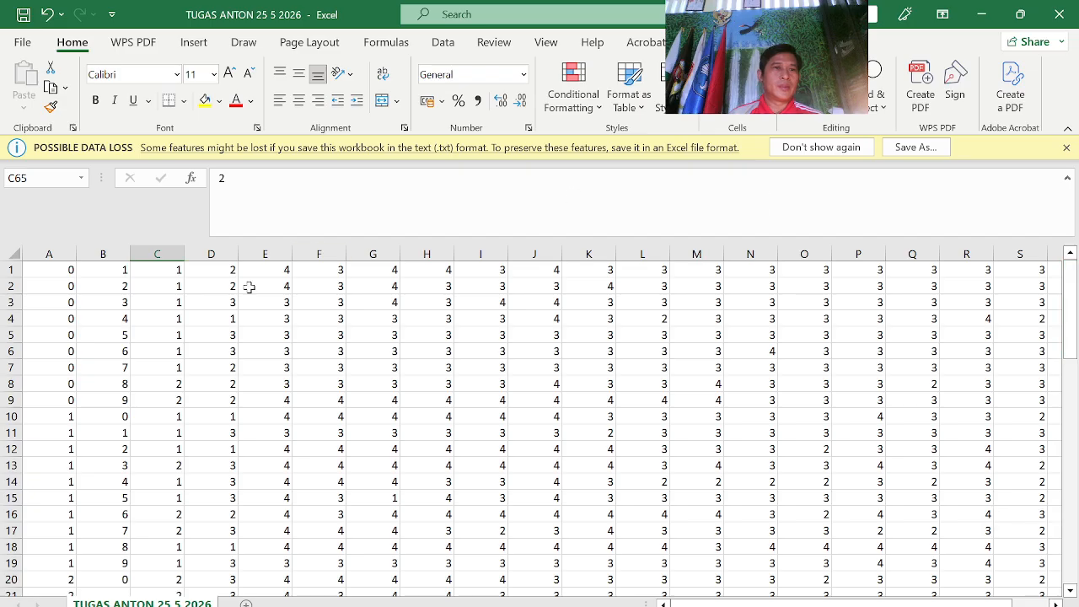
{"action": "left_click_drag", "start_coordinate": [118, 267], "coordinate": [114, 396]}
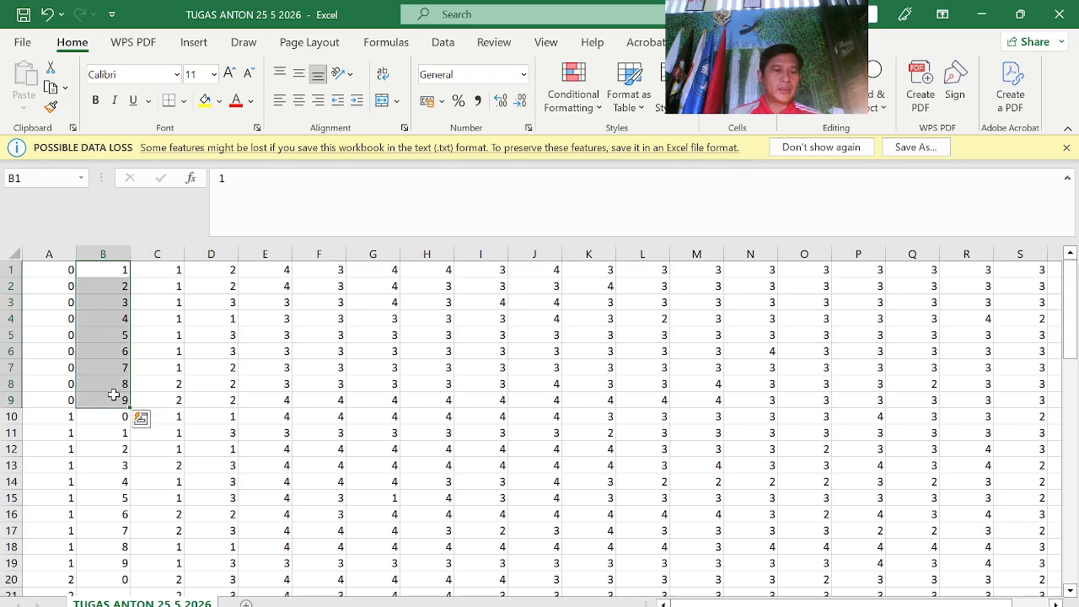
{"action": "key", "text": "ctrl+c"}
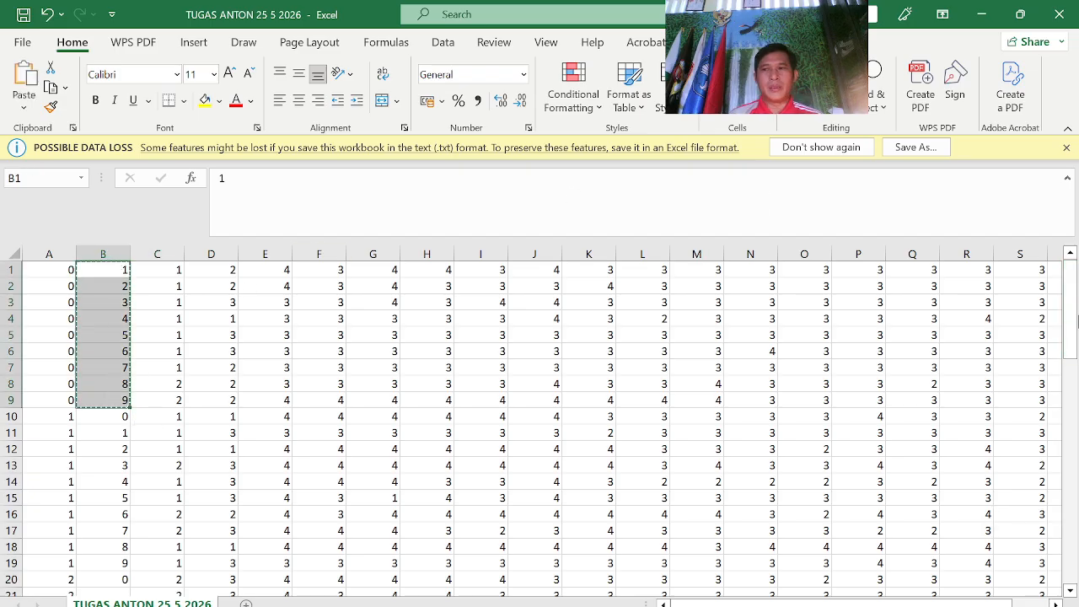
{"action": "left_click_drag", "start_coordinate": [1071, 333], "coordinate": [1071, 389]}
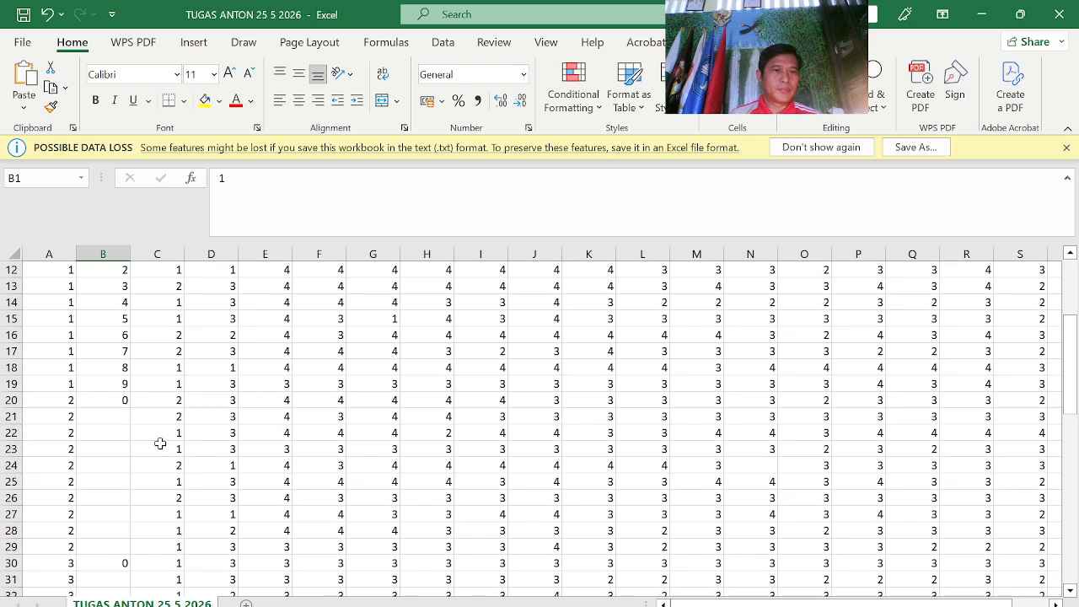
{"action": "left_click", "coordinate": [115, 417]}
{"action": "key", "text": "ctrl+v"}
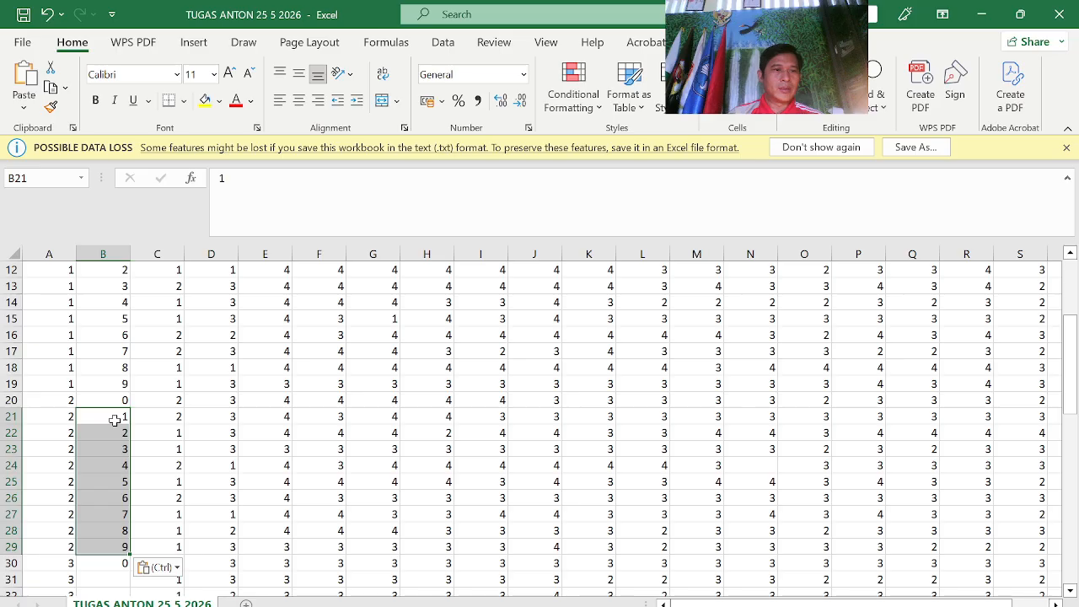
{"action": "left_click_drag", "start_coordinate": [1075, 353], "coordinate": [1074, 362]}
{"action": "left_click", "coordinate": [107, 432]}
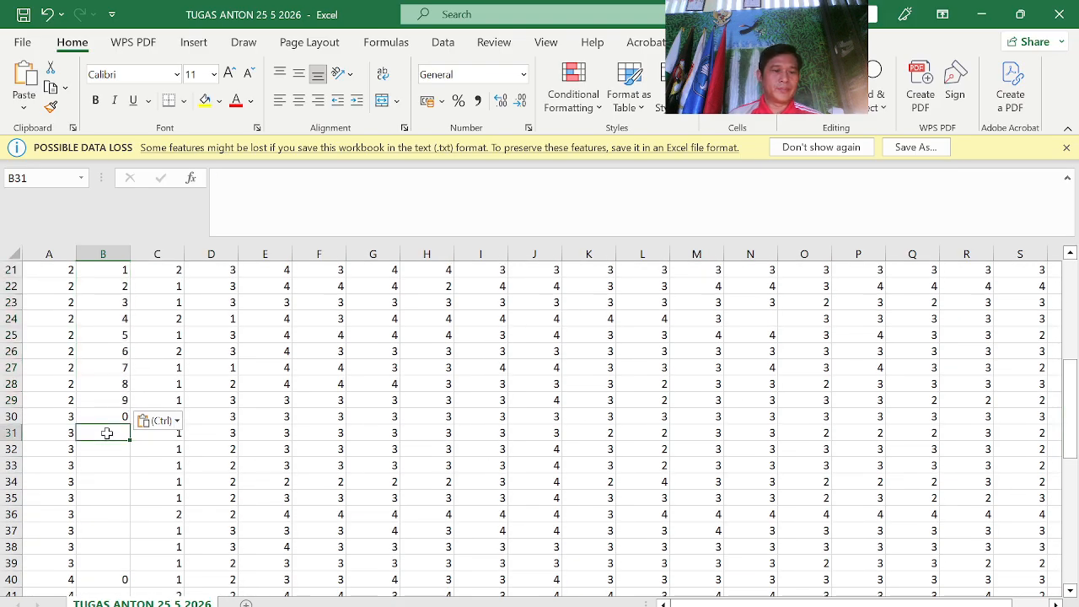
{"action": "key", "text": "ctrl+v"}
- Paste the copied digits 1 to 9 into B41:B49 and B51:B59
{"action": "left_click_drag", "start_coordinate": [1072, 430], "coordinate": [1072, 497]}
{"action": "left_click", "coordinate": [119, 413]}
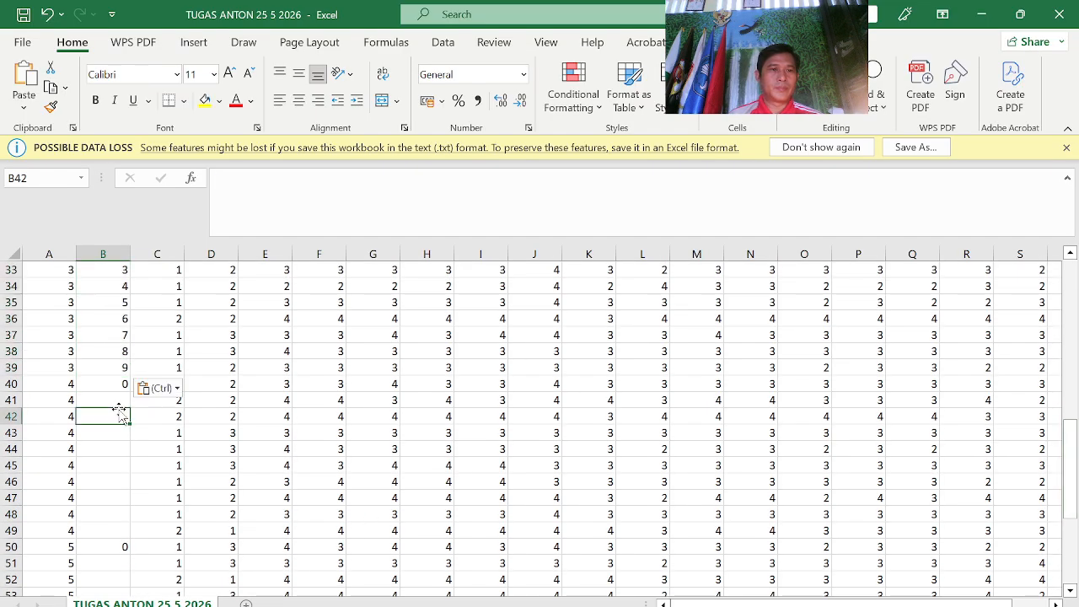
{"action": "left_click", "coordinate": [109, 402]}
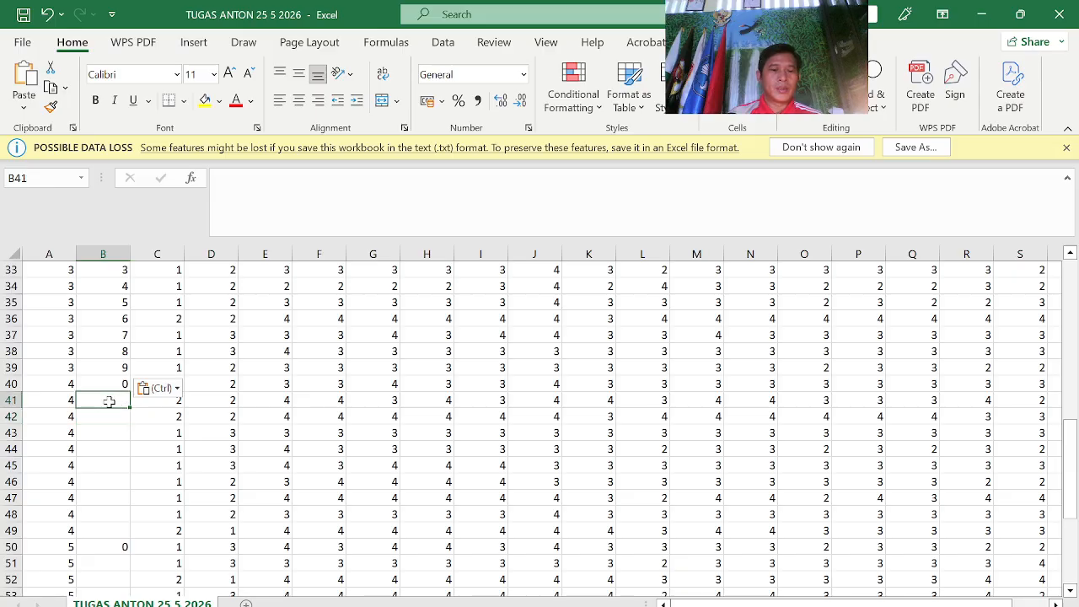
{"action": "key", "text": "ctrl+v"}
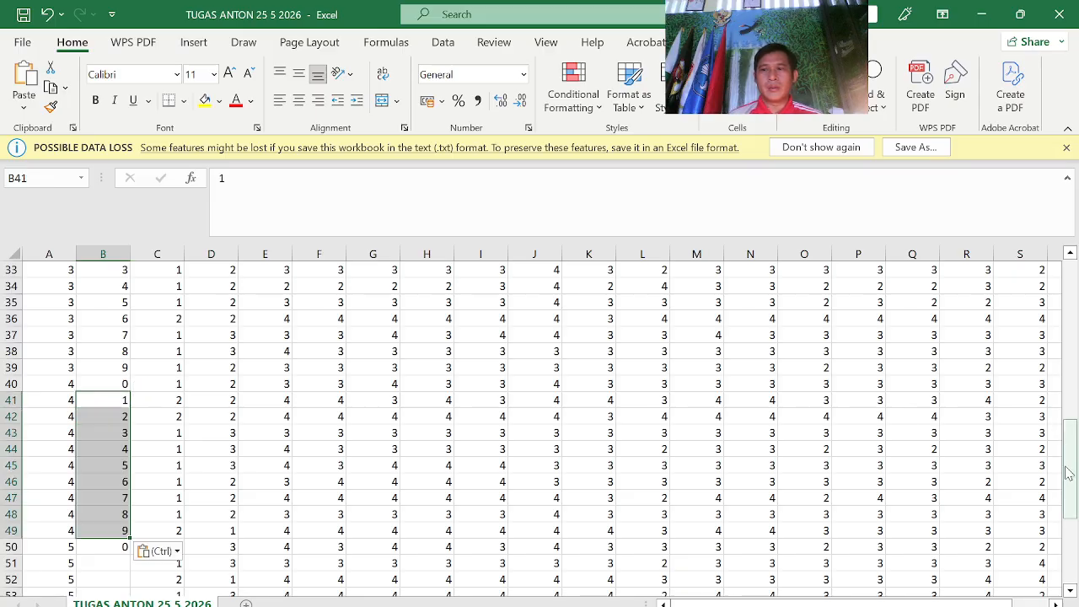
{"action": "left_click_drag", "start_coordinate": [1069, 474], "coordinate": [1069, 530]}
{"action": "left_click", "coordinate": [93, 398]}
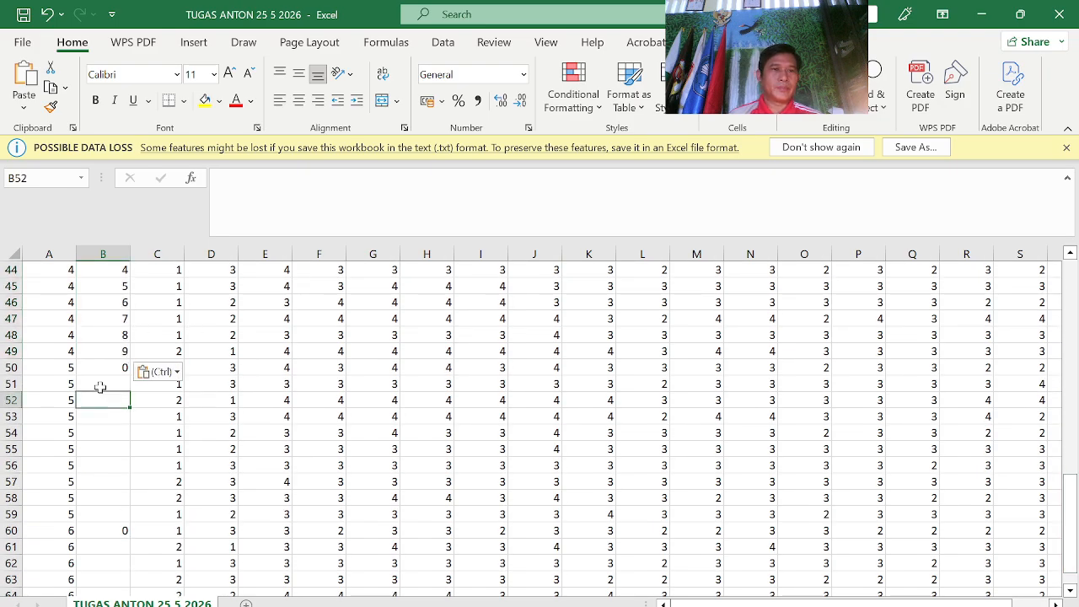
{"action": "left_click", "coordinate": [99, 384]}
{"action": "key", "text": "ctrl+v"}
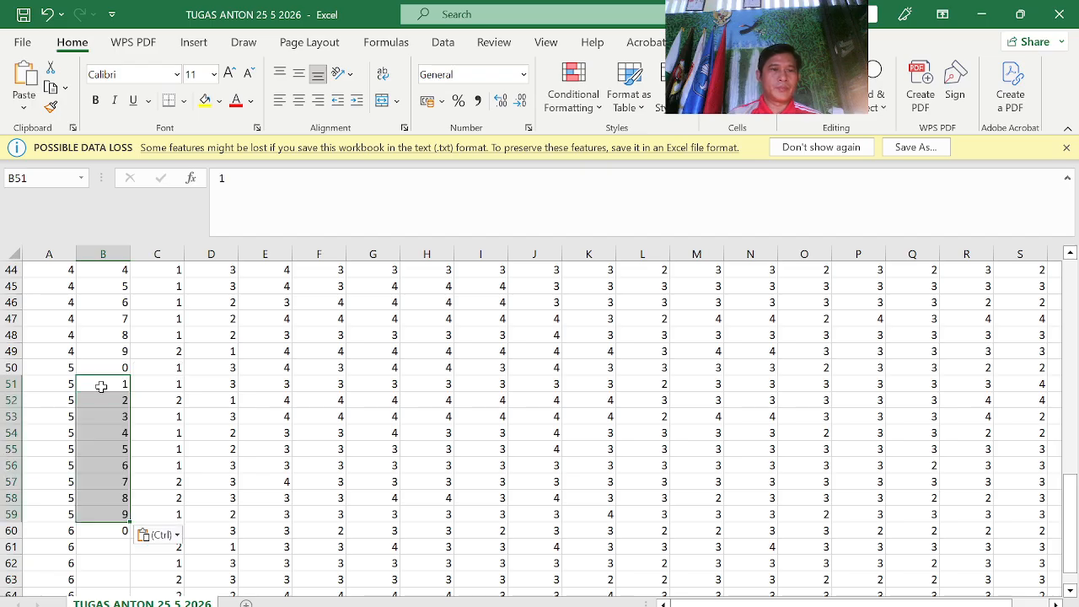
- Paste the digits 1 to 9 from B61 downward and clear the surplus entries in rows 66 to 69
{"action": "left_click", "coordinate": [108, 547]}
{"action": "key", "text": "ctrl+v"}
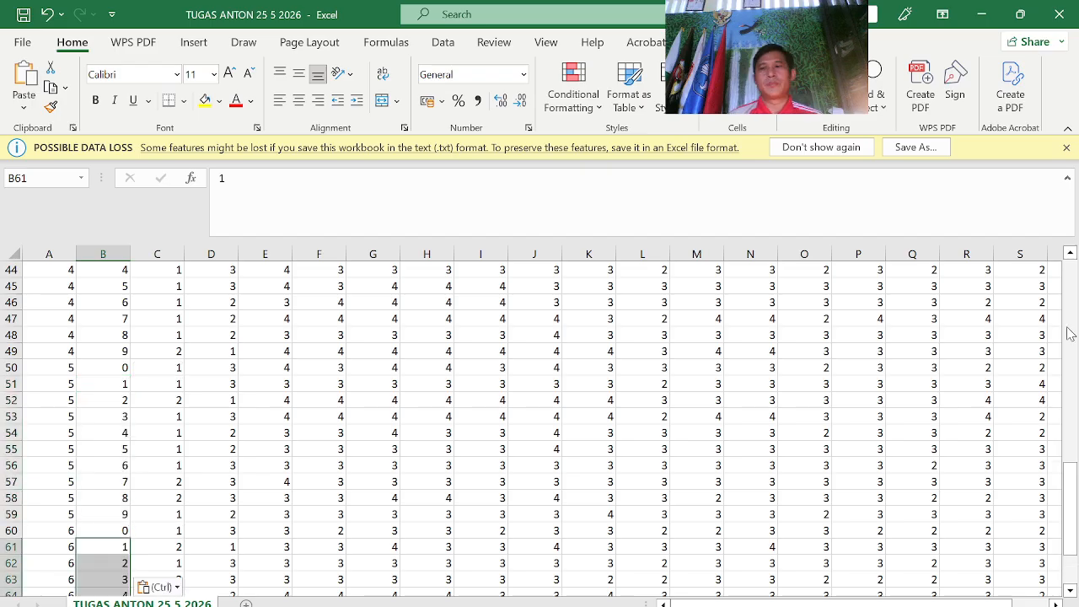
{"action": "left_click_drag", "start_coordinate": [1070, 487], "coordinate": [1071, 498]}
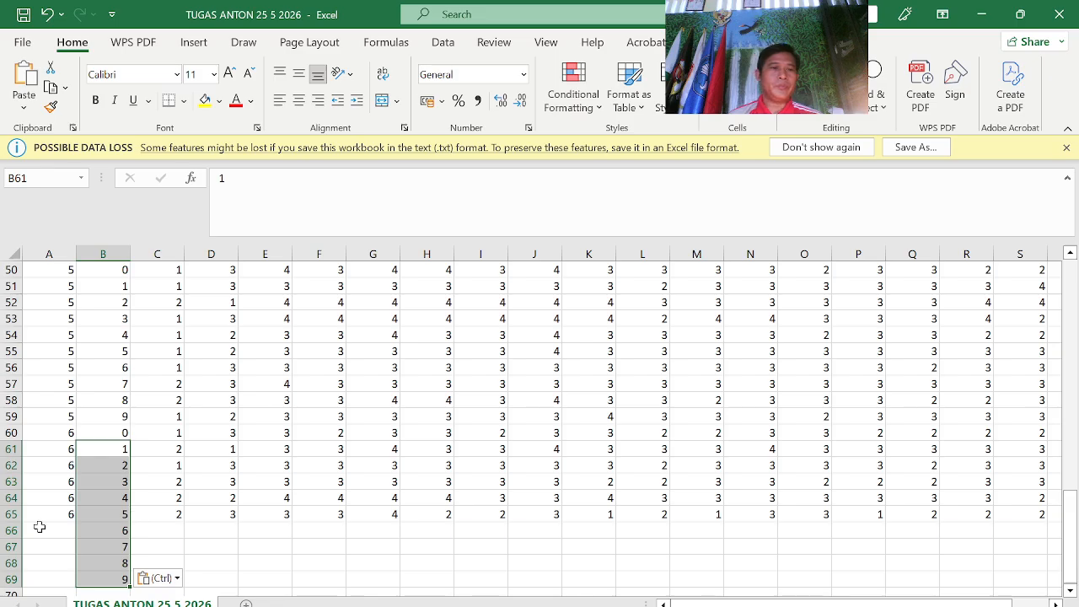
{"action": "left_click_drag", "start_coordinate": [10, 531], "coordinate": [16, 583]}
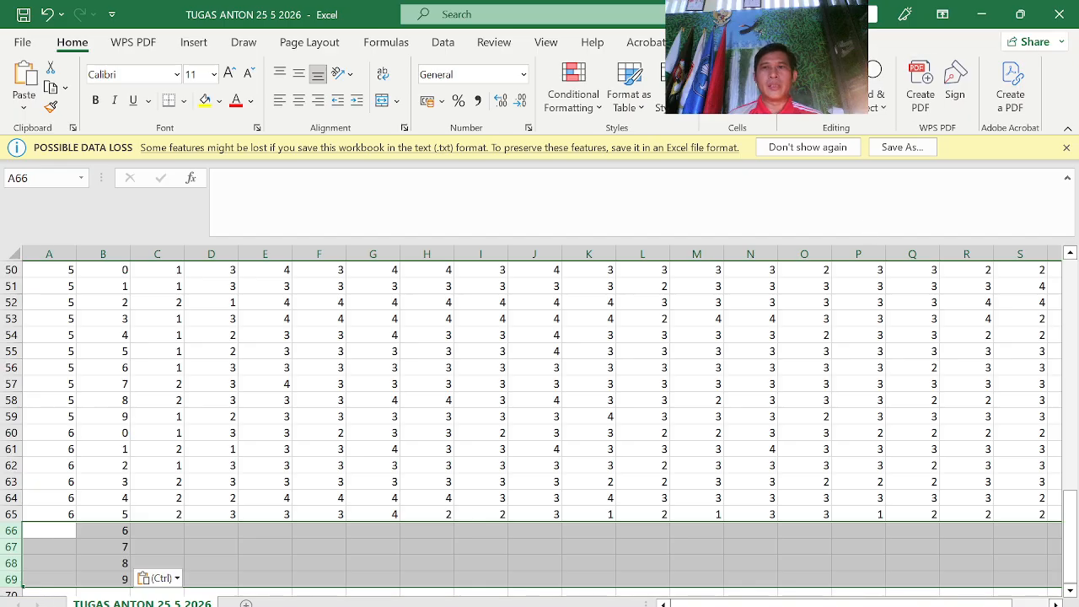
{"action": "key", "text": "Delete"}
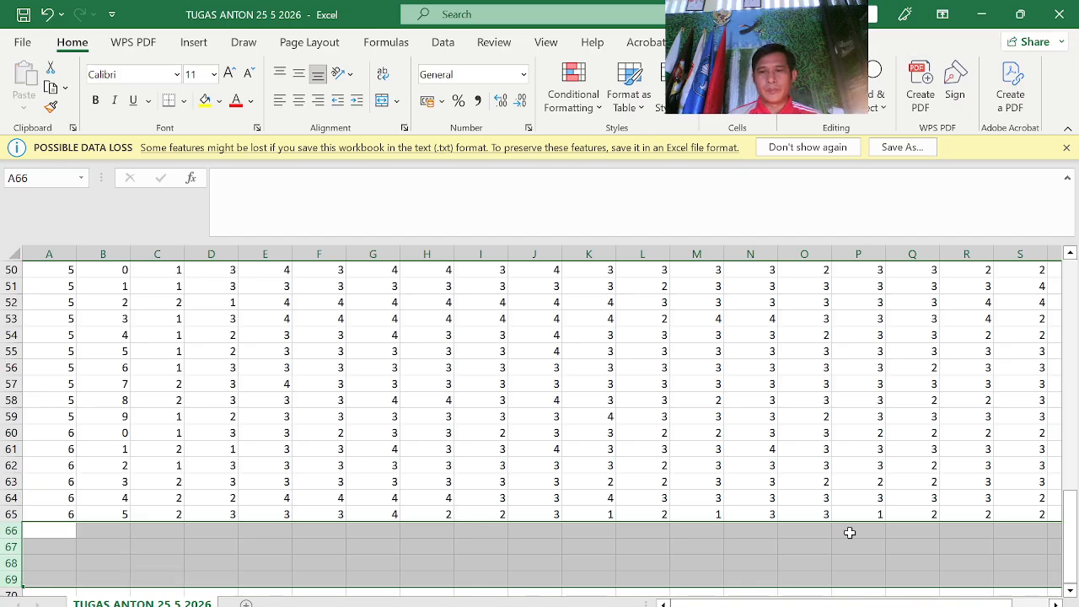
{"action": "left_click", "coordinate": [848, 530]}
- Shade the case number and respondent columns, A1:D65, with the gold theme fill colour
{"action": "left_click_drag", "start_coordinate": [1069, 493], "coordinate": [1069, 270]}
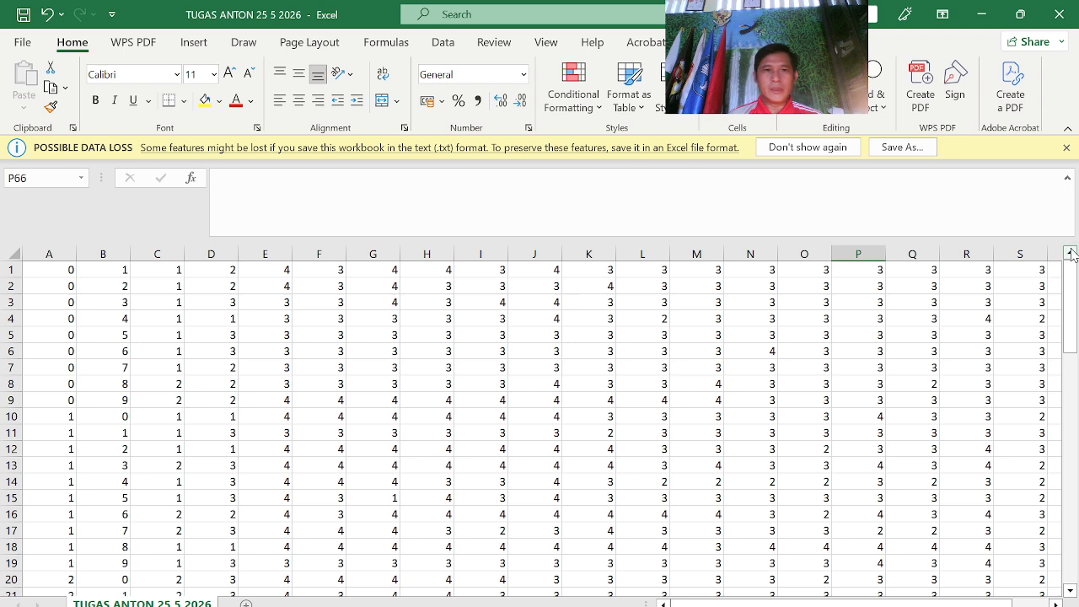
{"action": "left_click_drag", "start_coordinate": [67, 270], "coordinate": [149, 269]}
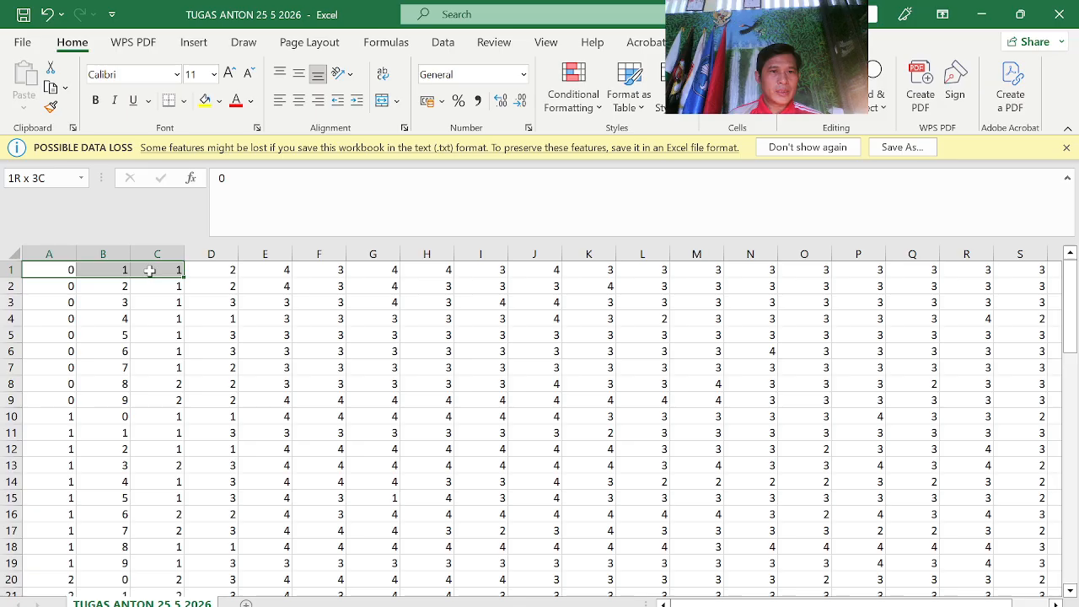
{"action": "left_click_drag", "start_coordinate": [150, 270], "coordinate": [196, 529]}
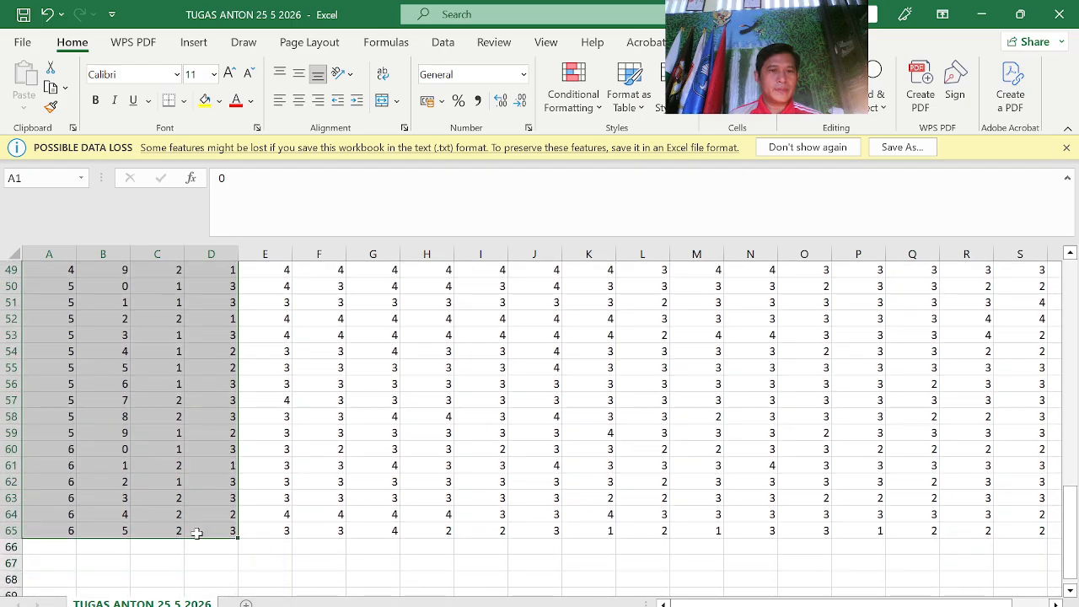
{"action": "left_click", "coordinate": [221, 102]}
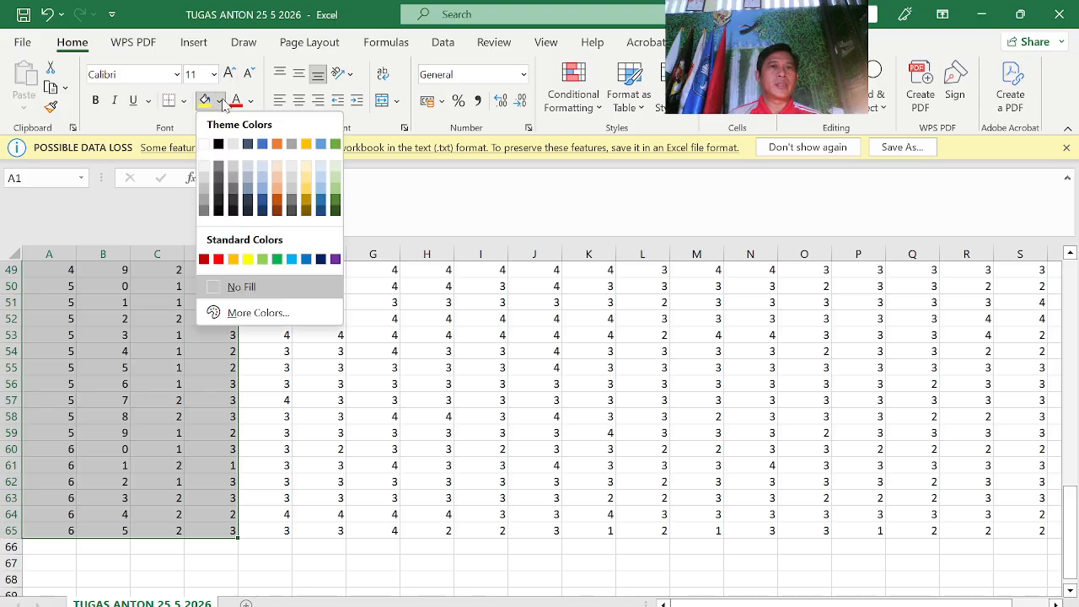
{"action": "left_click", "coordinate": [306, 144]}
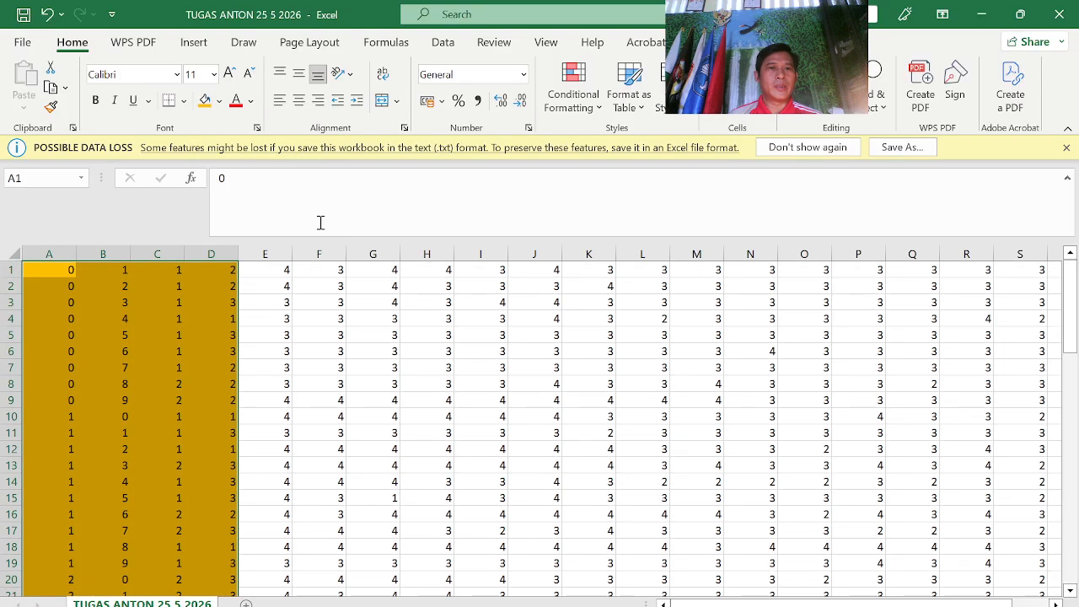
{"action": "left_click", "coordinate": [285, 270]}
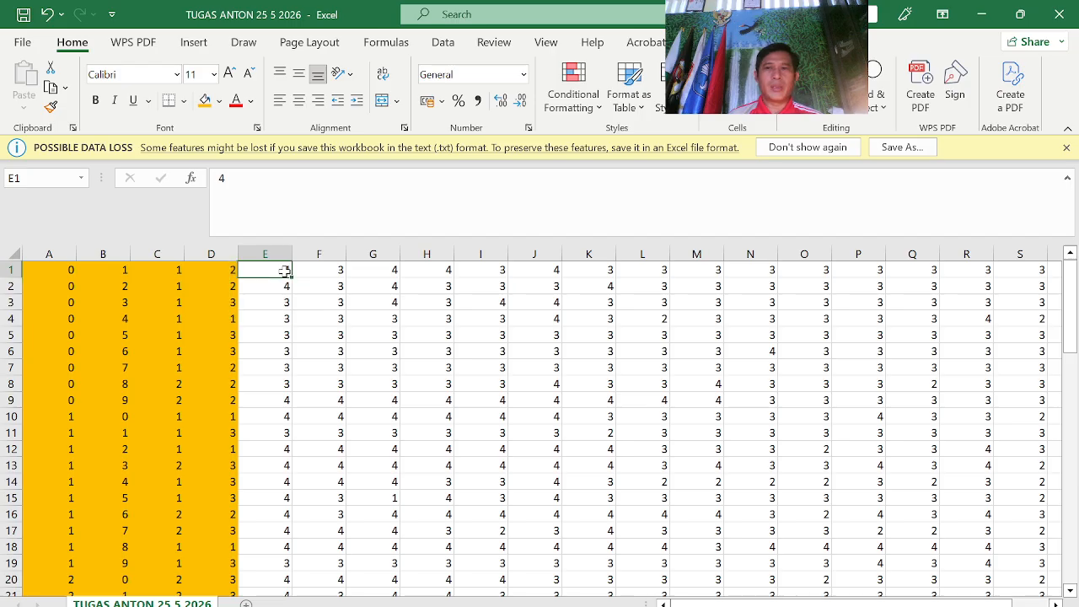
{"action": "left_click", "coordinate": [12, 270]}
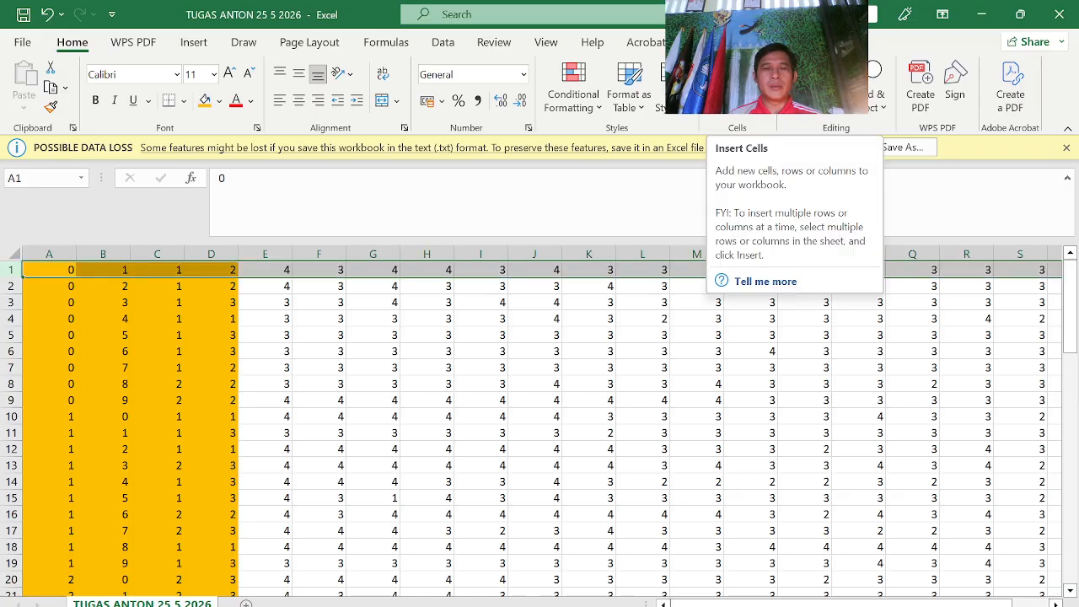
{"action": "left_click", "coordinate": [528, 389]}
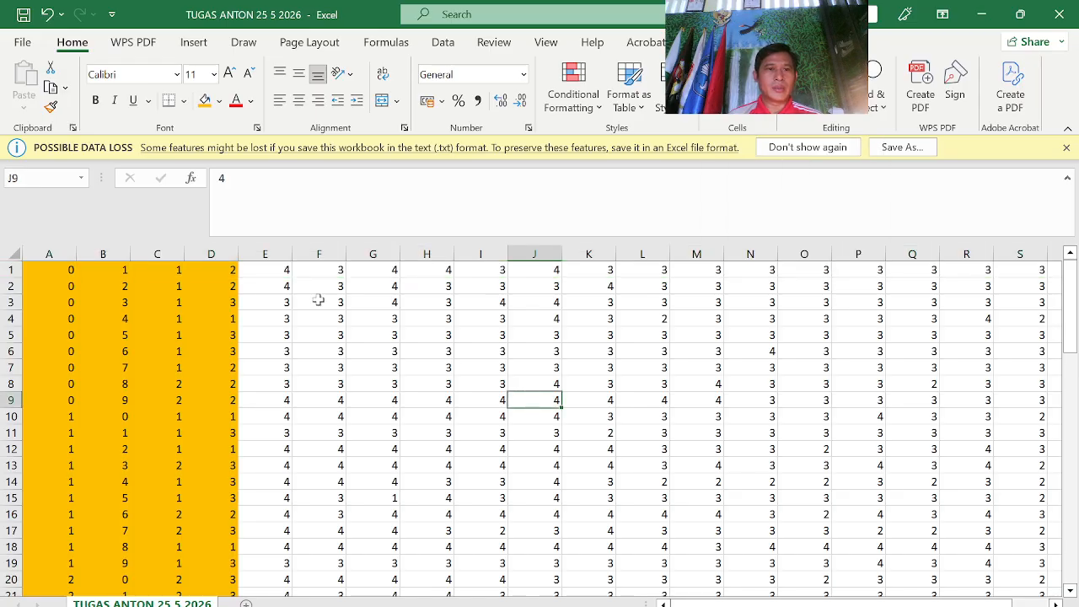
- Go through the questionnaire item columns along row 1, starting at E1, to find where the data ends
{"action": "left_click", "coordinate": [277, 269]}
{"action": "key", "text": "Right"}
{"action": "key", "text": "Right"}
{"action": "key", "text": "Right"}
{"action": "key", "text": "Right"}
{"action": "key", "text": "Right"}
{"action": "key", "text": "Right"}
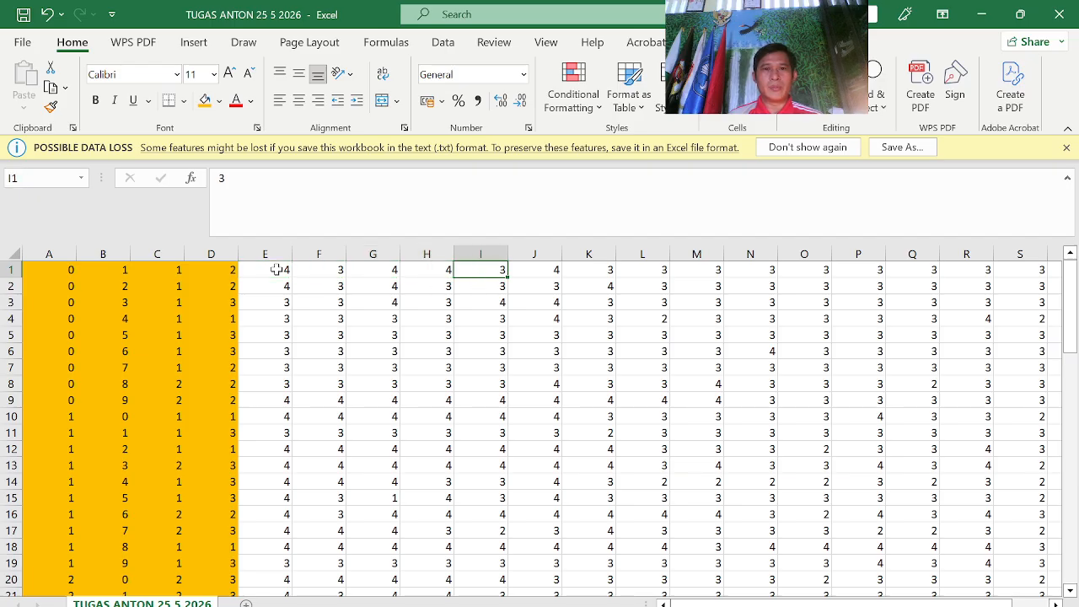
{"action": "key", "text": "Right"}
{"action": "key", "text": "Right"}
{"action": "key", "text": "Right"}
{"action": "key", "text": "Right"}
{"action": "key", "text": "Right"}
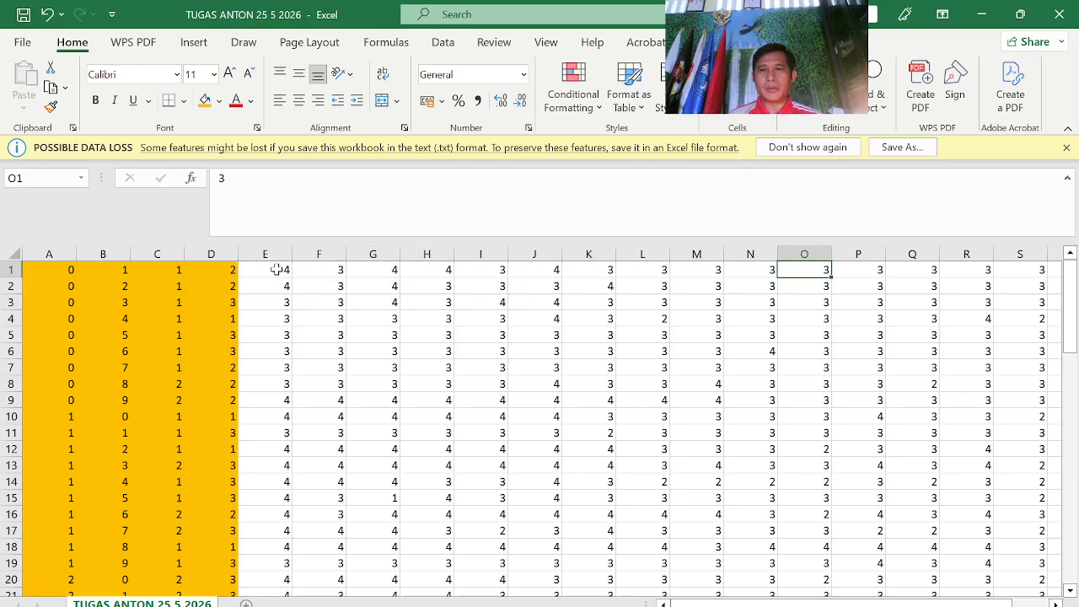
{"action": "key", "text": "Right"}
{"action": "key", "text": "Right"}
{"action": "key", "text": "Right"}
{"action": "key", "text": "Right"}
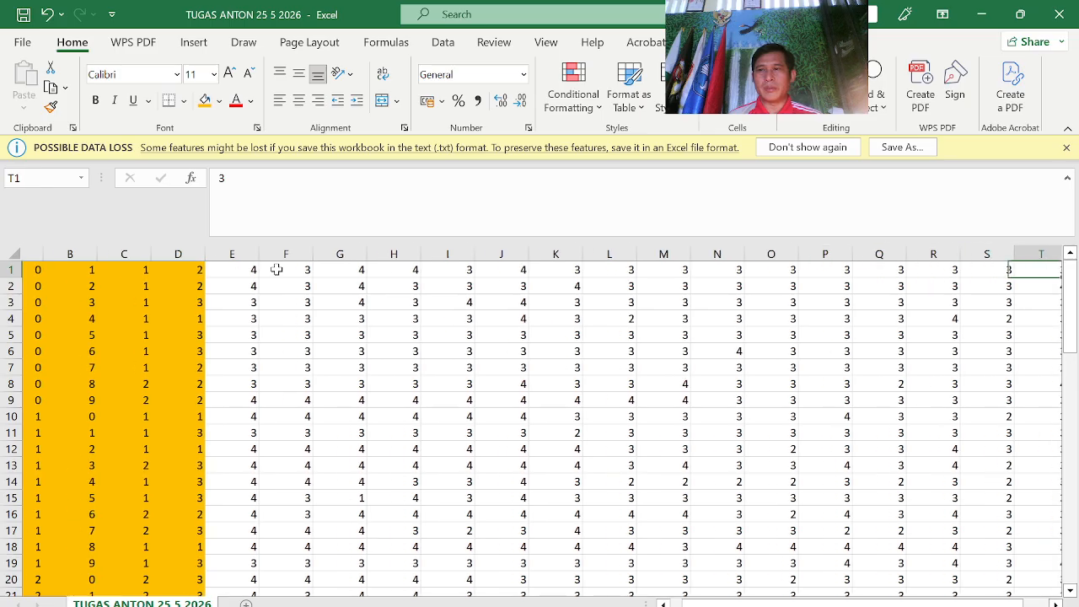
{"action": "key", "text": "Right"}
{"action": "key", "text": "Right"}
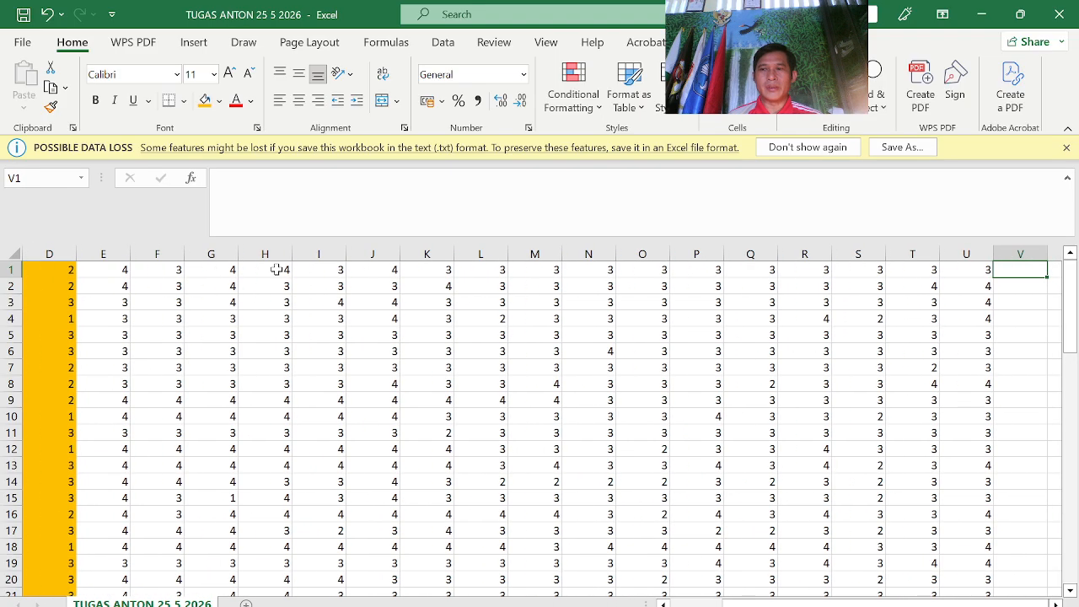
- Shade the questionnaire item responses, E1:U65, with the standard yellow fill colour
{"action": "left_click", "coordinate": [1071, 271]}
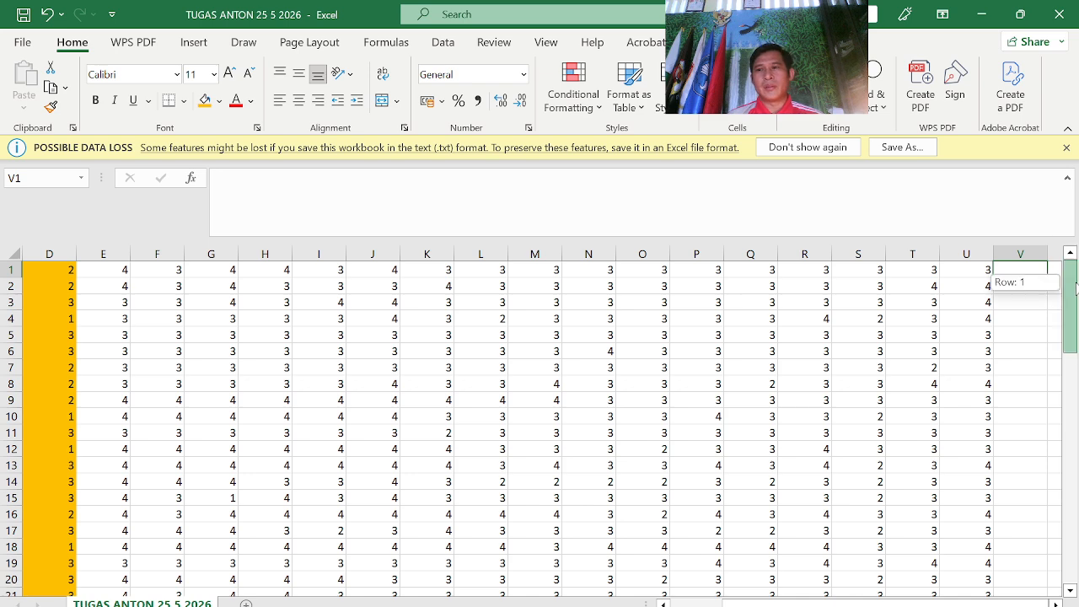
{"action": "left_click_drag", "start_coordinate": [118, 268], "coordinate": [963, 560]}
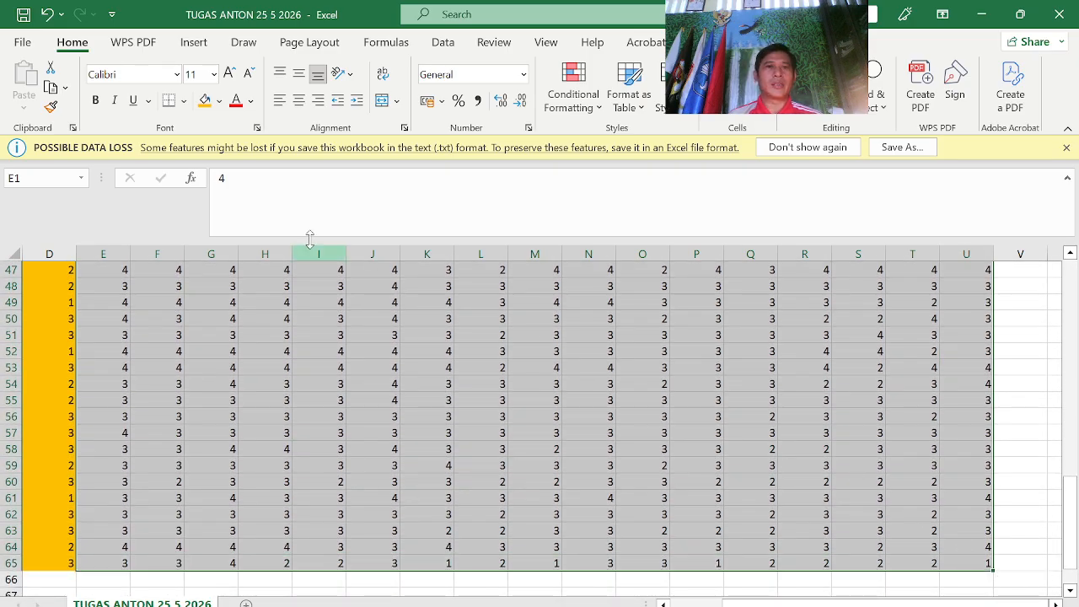
{"action": "left_click", "coordinate": [220, 101]}
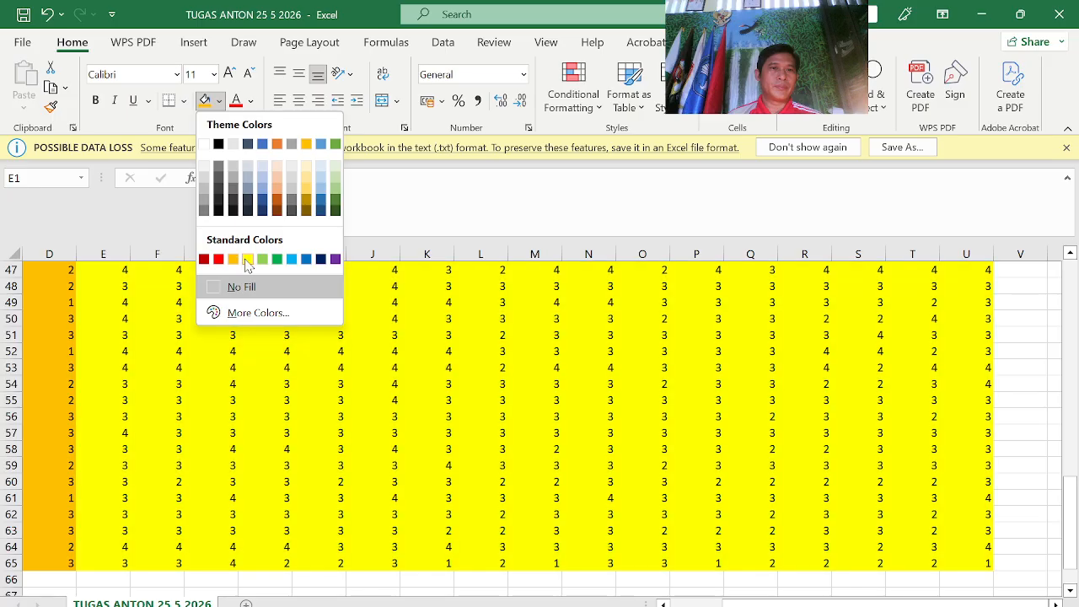
{"action": "left_click", "coordinate": [248, 261]}
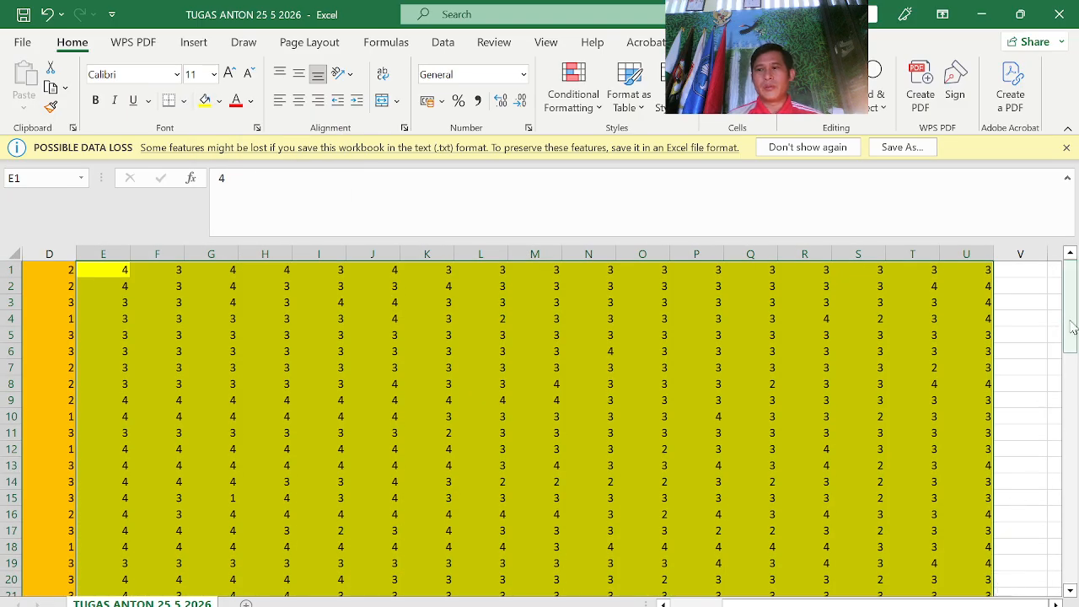
- Set the column width to 1 for the whole data block, A1:U65
{"action": "left_click_drag", "start_coordinate": [1070, 325], "coordinate": [1070, 326]}
{"action": "left_click_drag", "start_coordinate": [759, 600], "coordinate": [711, 590]}
{"action": "left_click_drag", "start_coordinate": [51, 268], "coordinate": [950, 541]}
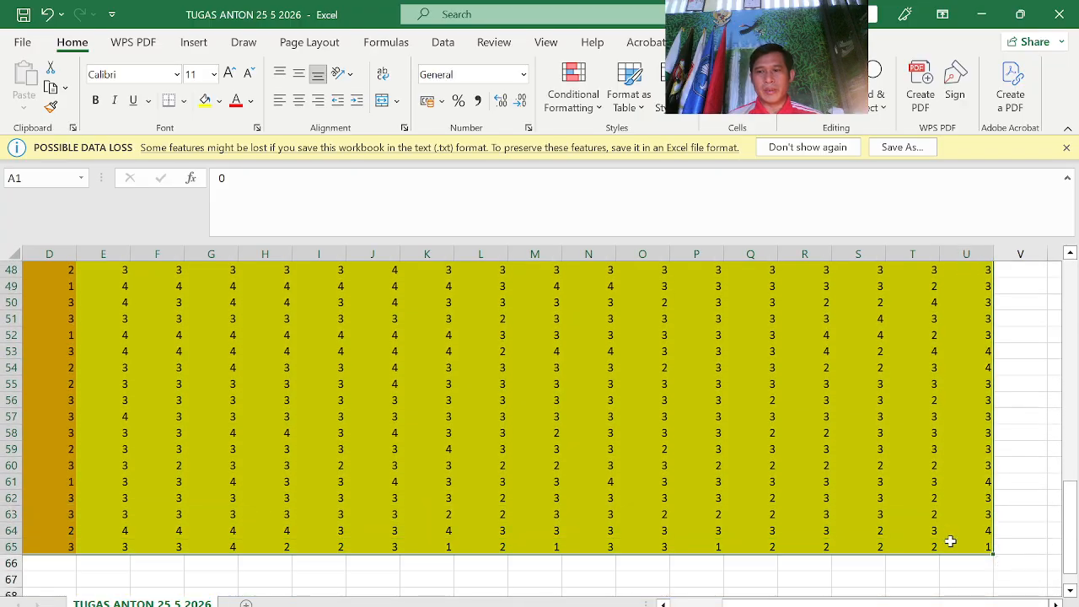
{"action": "left_click", "coordinate": [751, 114]}
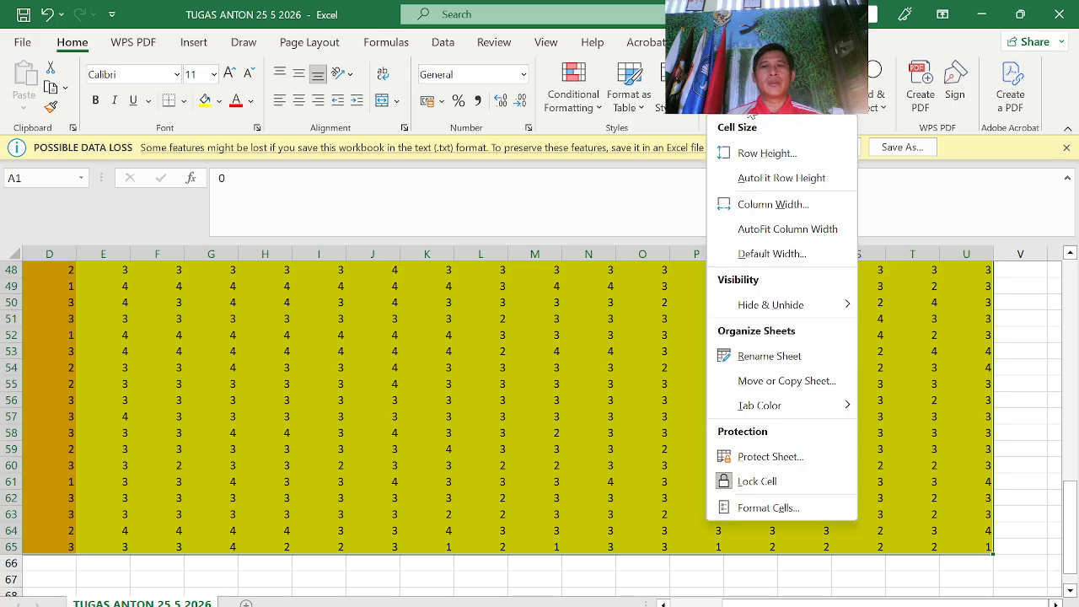
{"action": "left_click", "coordinate": [767, 203]}
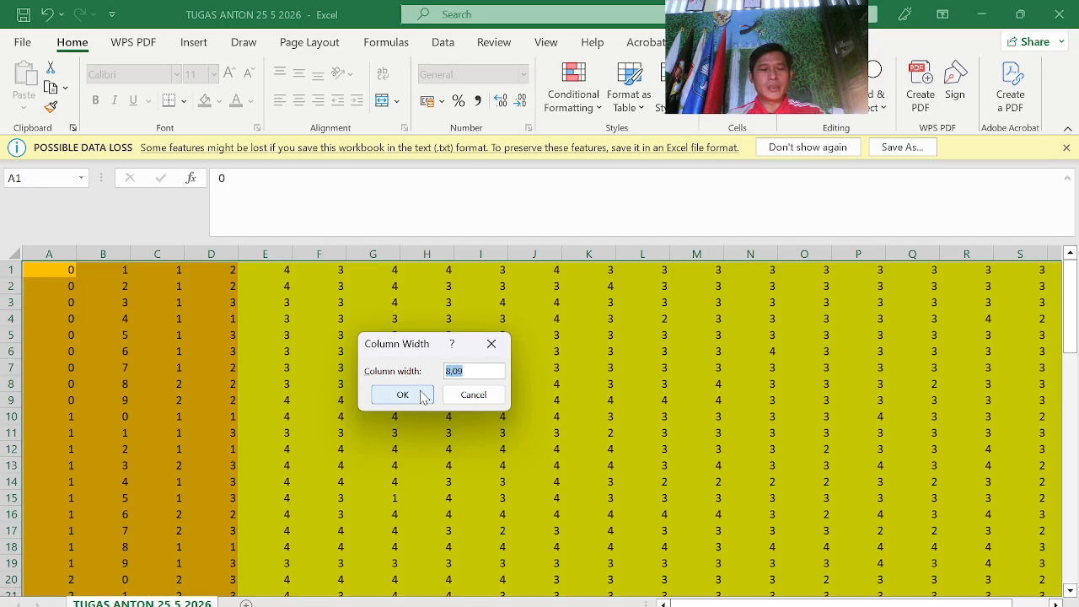
{"action": "type", "text": "1"}
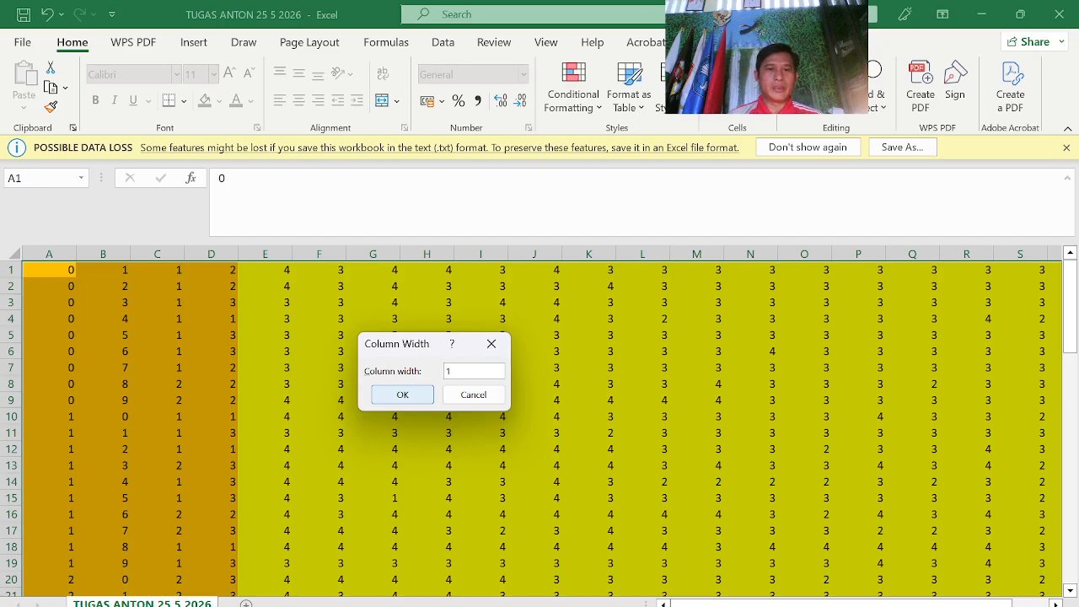
{"action": "left_click", "coordinate": [396, 394]}
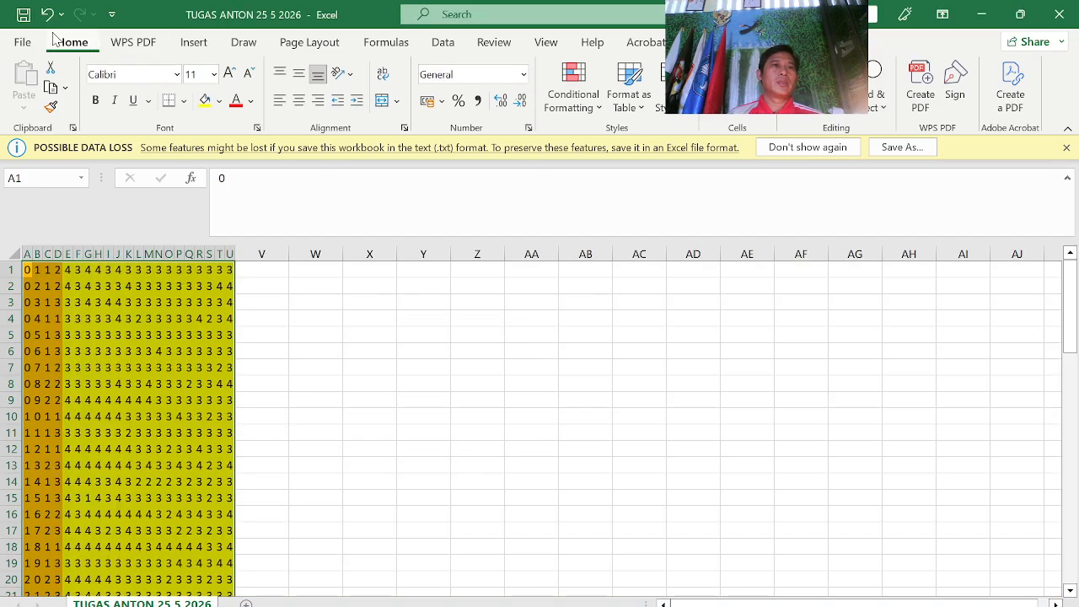
- Start saving a copy of the workbook, naming it POLITOMI, the presenter's first name, and UAS 28 5 2026
{"action": "left_click", "coordinate": [23, 44]}
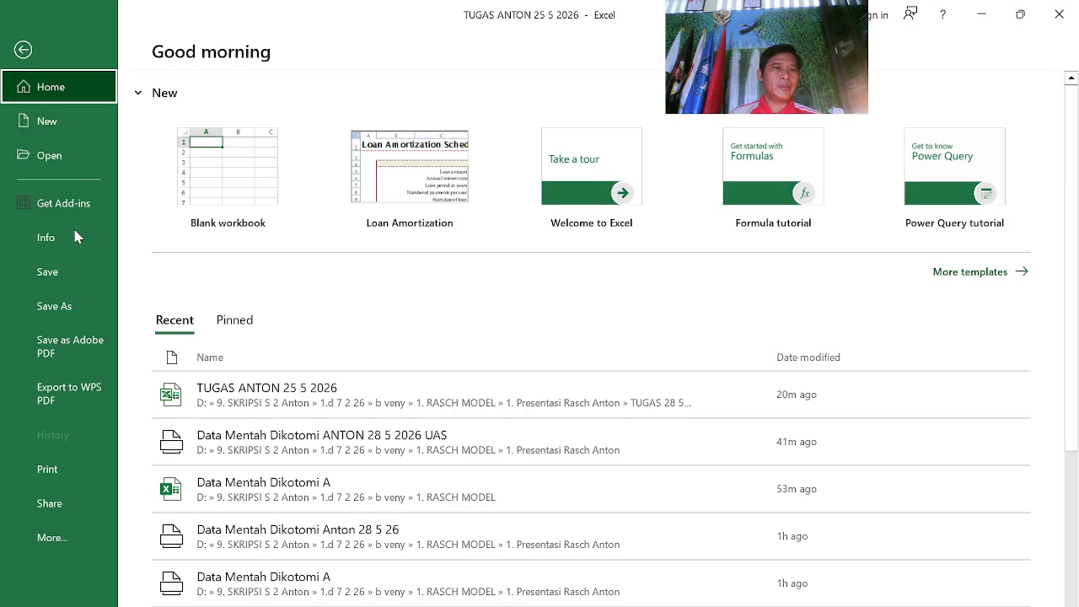
{"action": "left_click", "coordinate": [73, 309]}
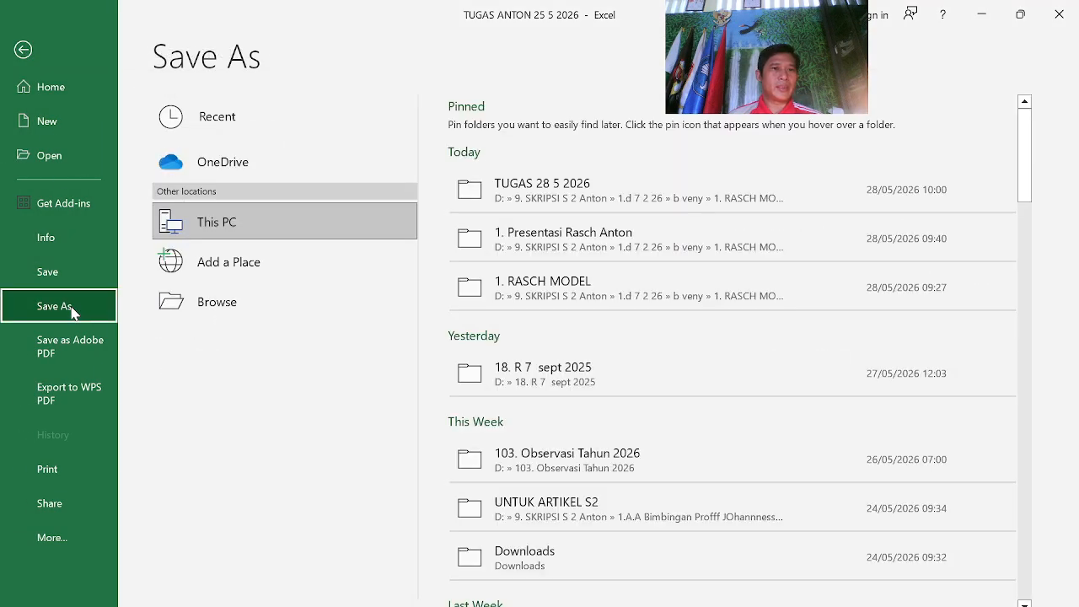
{"action": "left_click", "coordinate": [229, 309]}
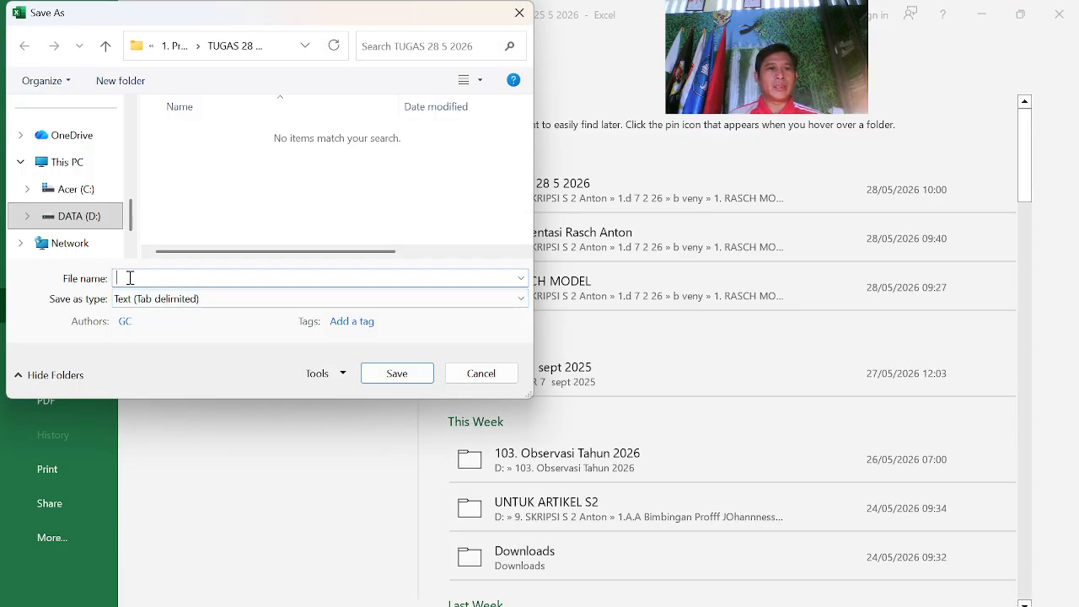
{"action": "type", "text": "POLI"}
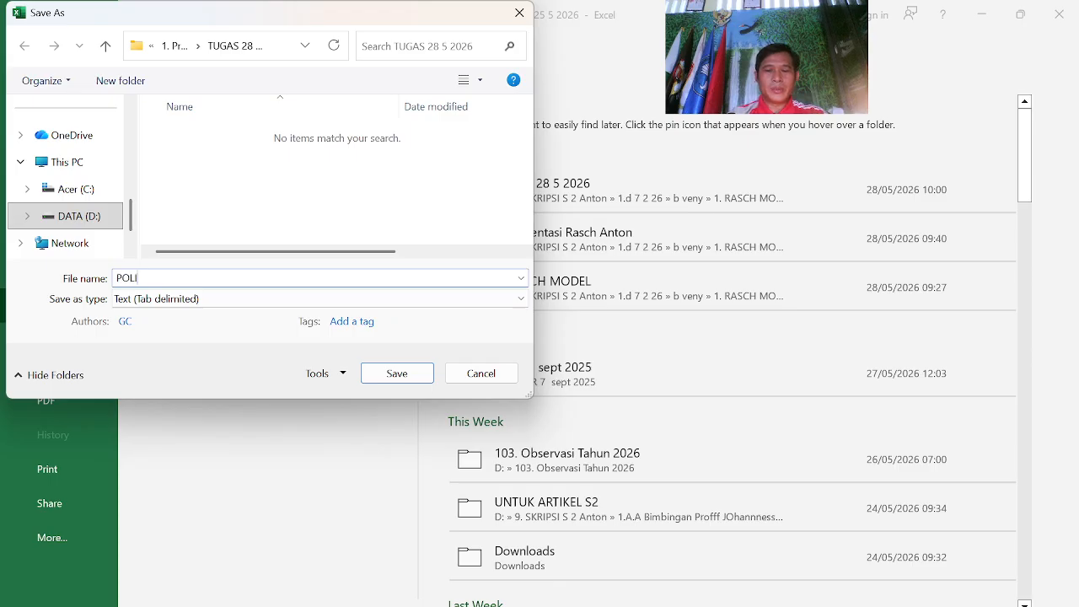
{"action": "type", "text": "TOM"}
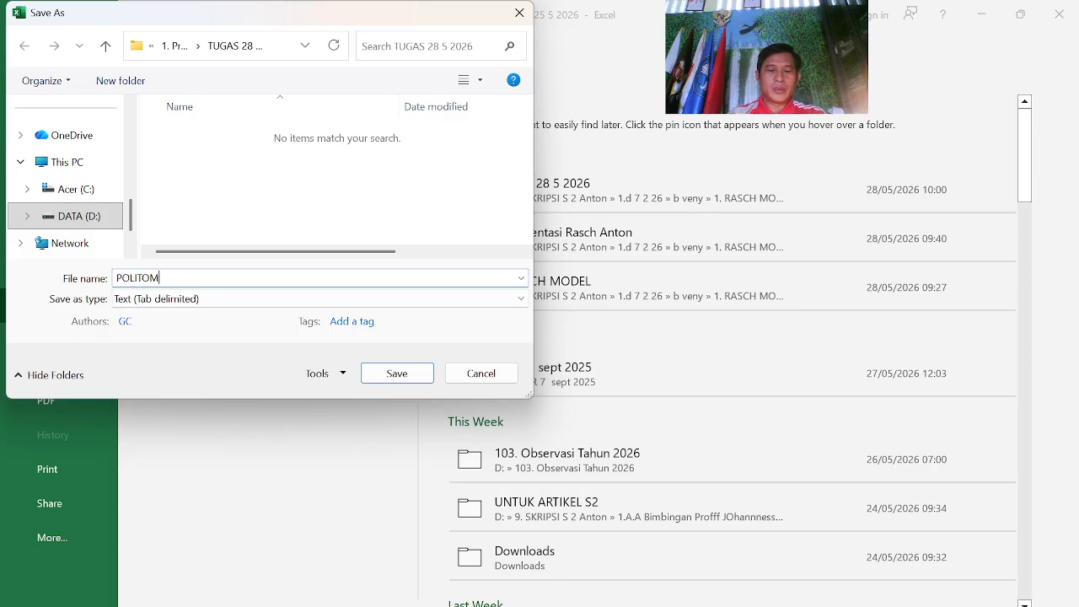
{"action": "type", "text": "I ANTON UAS"}
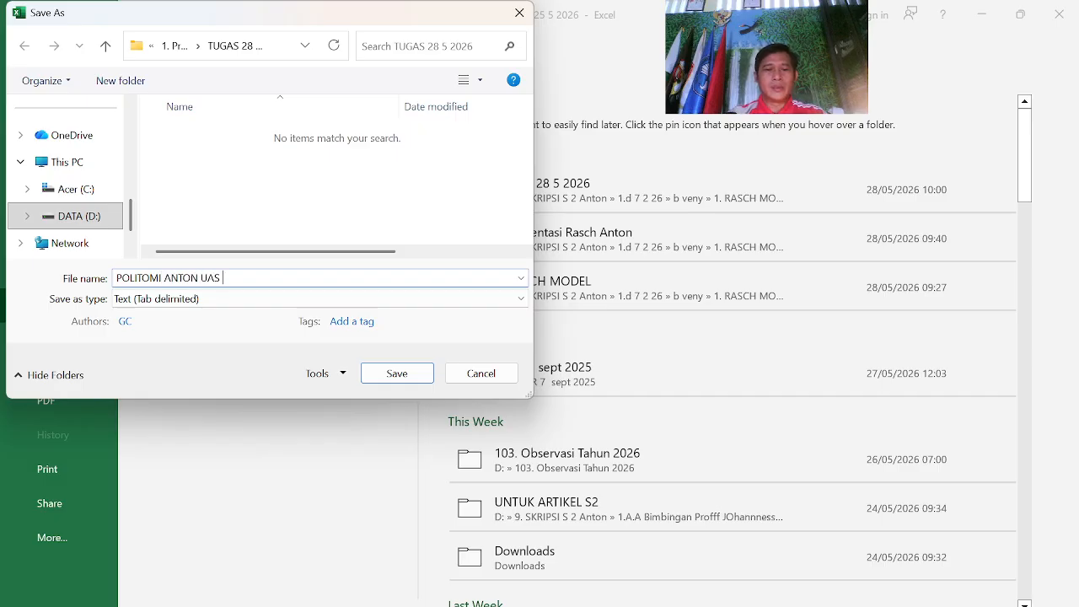
{"action": "type", "text": " 28 5"}
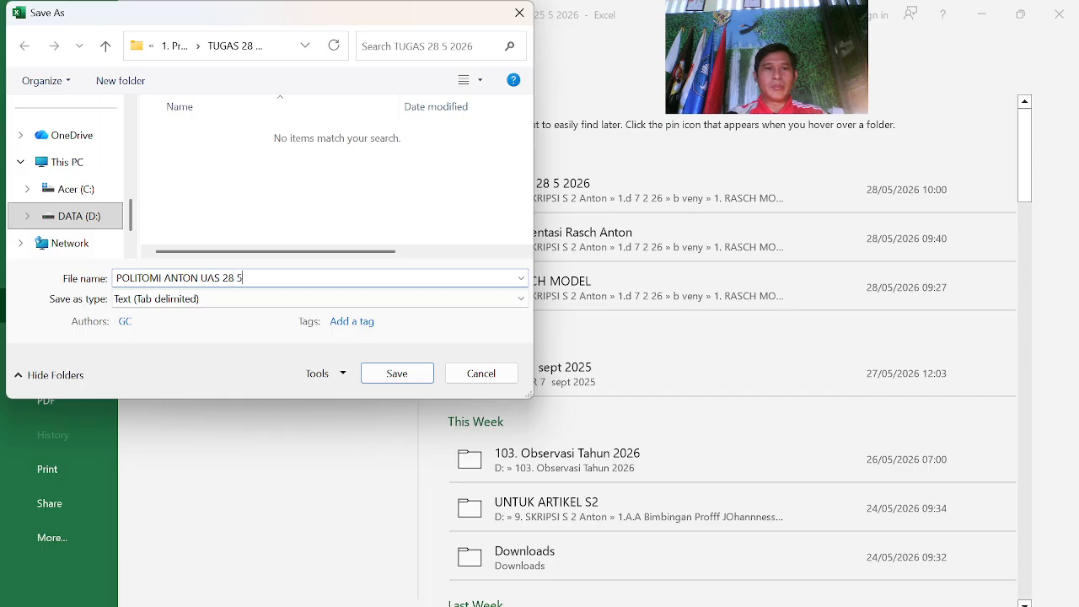
{"action": "type", "text": " 2026"}
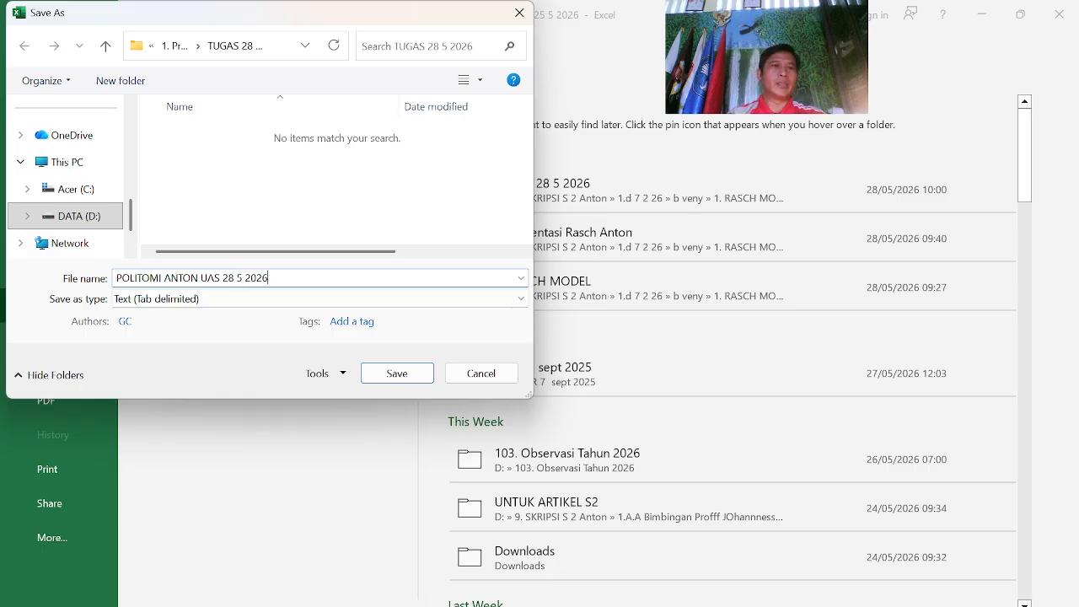
- Save the copy in the Rasch presentation folder as Formatted Text (Space delimited)
{"action": "left_click", "coordinate": [87, 215]}
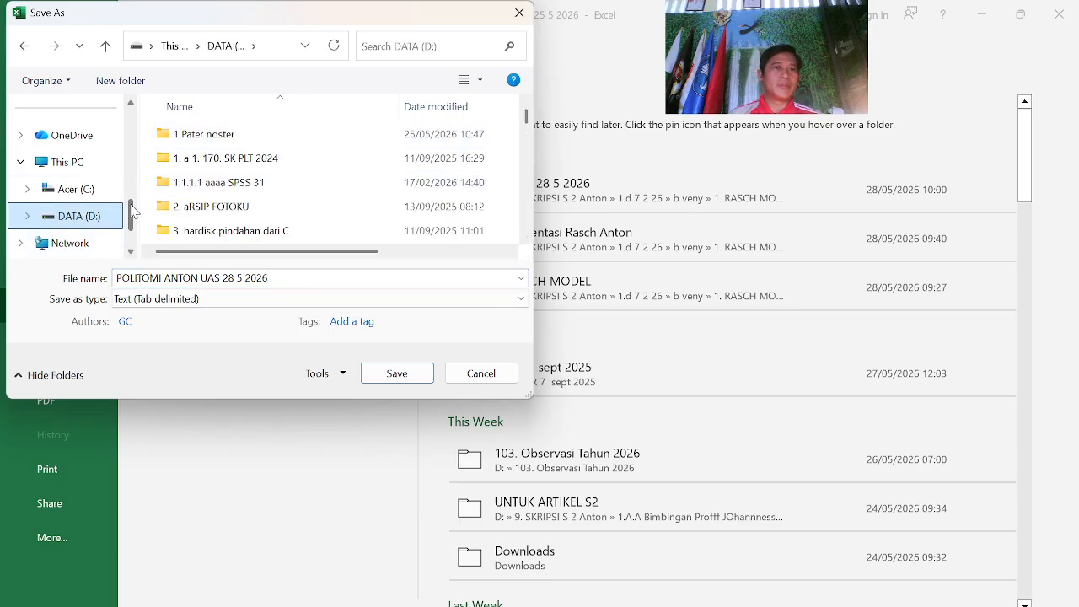
{"action": "scroll", "coordinate": [130, 194], "scroll_direction": "up", "scroll_amount": 4}
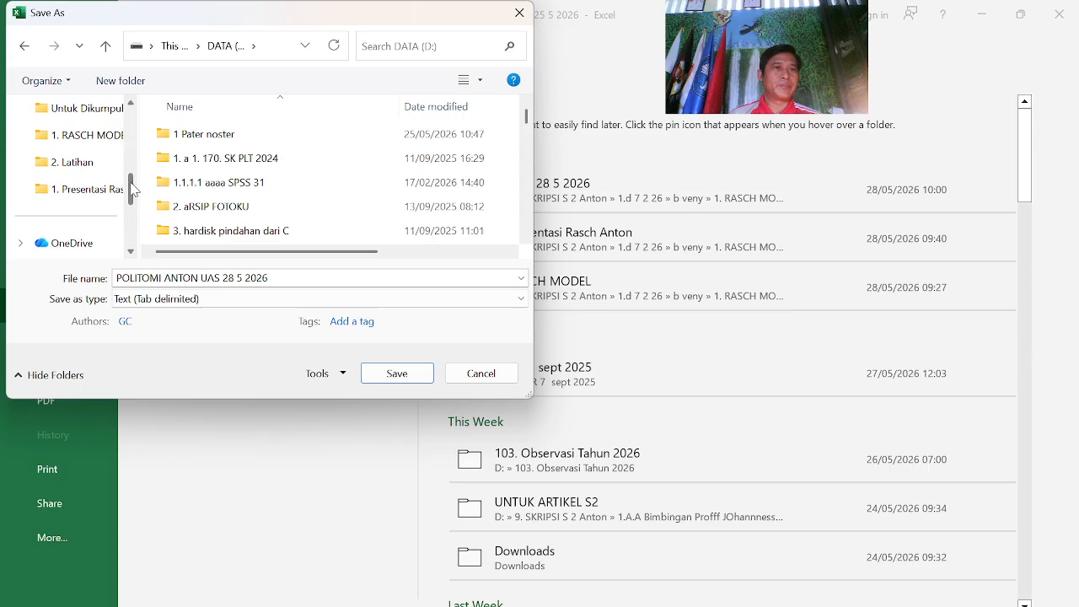
{"action": "left_click", "coordinate": [94, 188]}
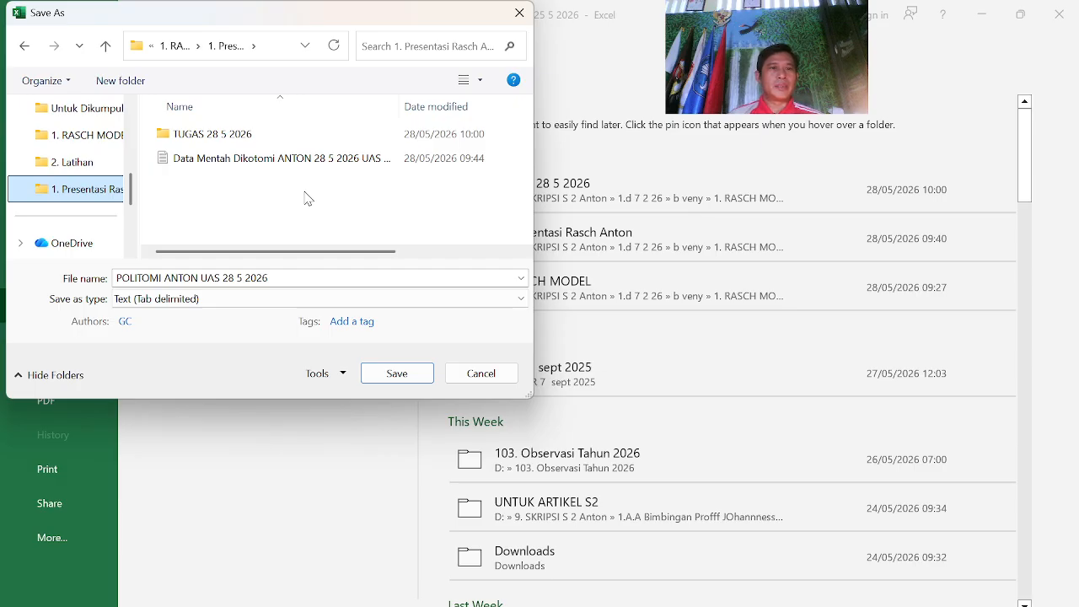
{"action": "left_click", "coordinate": [168, 304]}
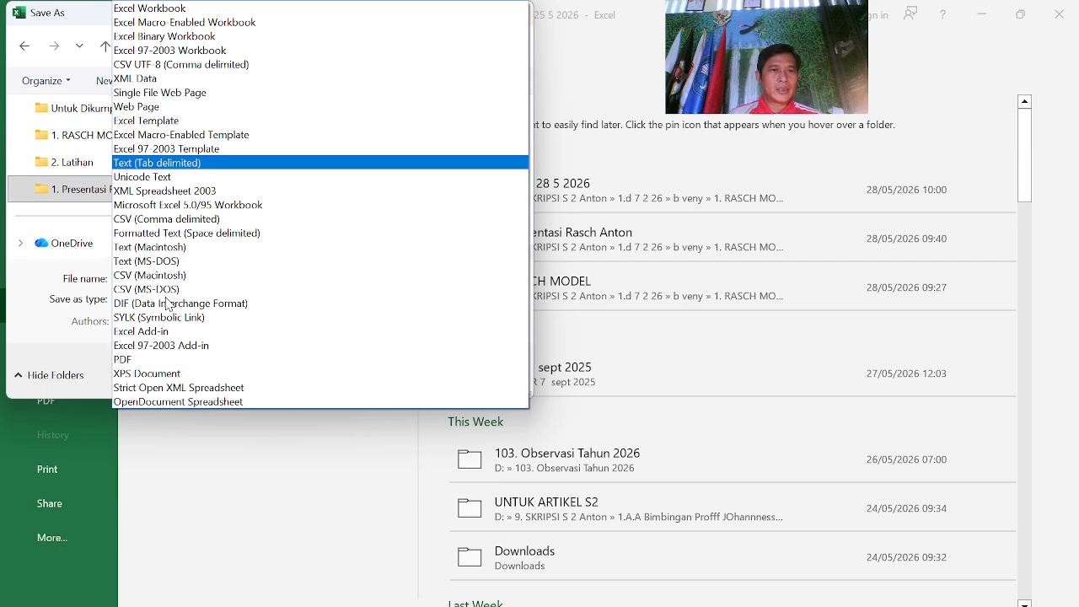
{"action": "left_click", "coordinate": [200, 234]}
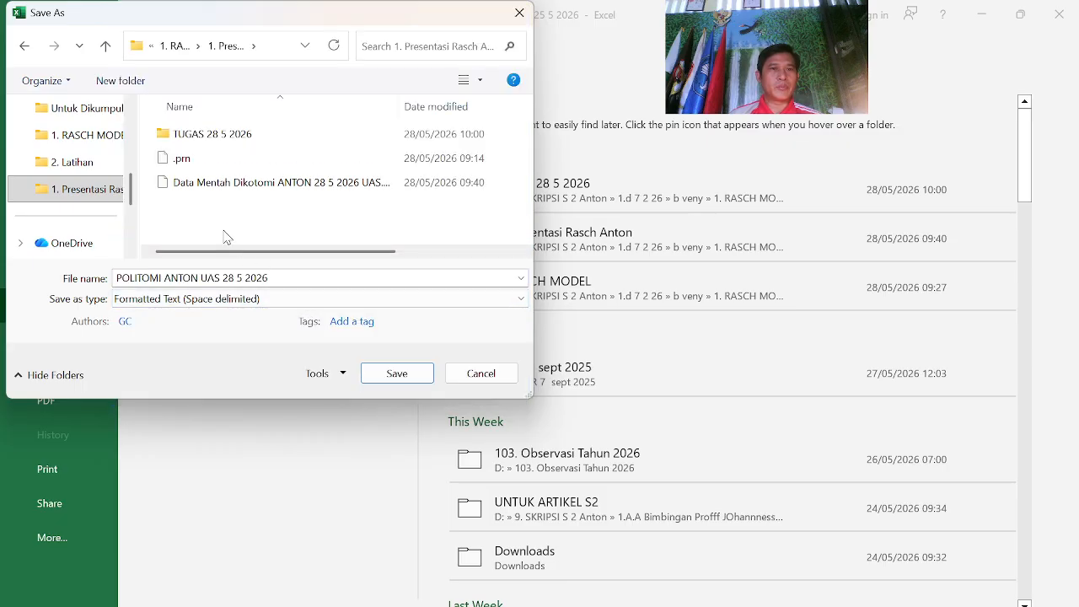
{"action": "left_click", "coordinate": [403, 381]}
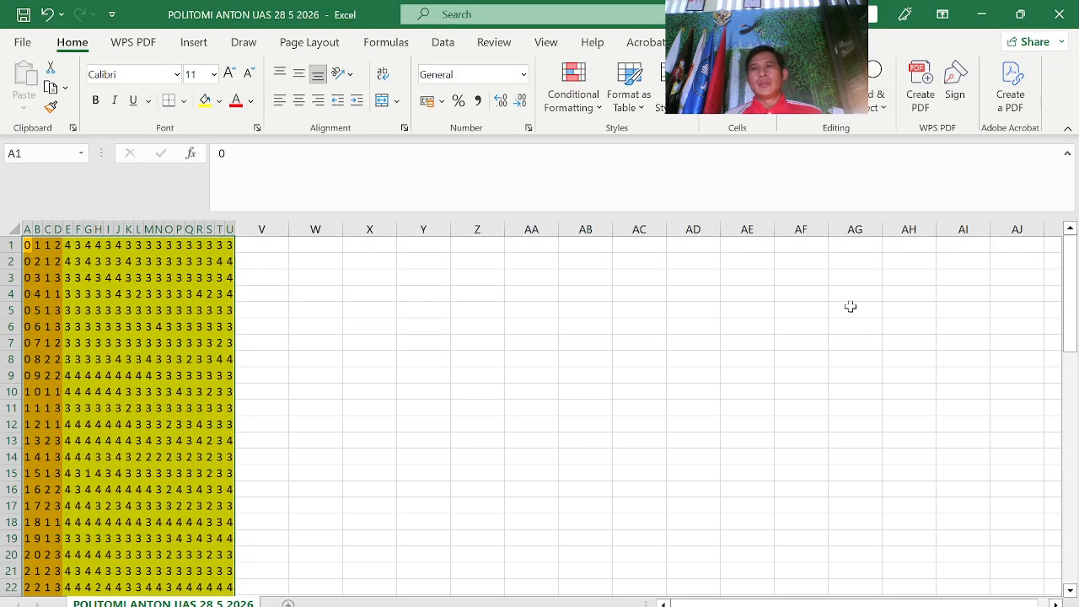
- Show the Rasch presentation folder beside the desktop shortcuts and open the POLITOMI .prn file with Ministep Rasch
{"action": "left_click", "coordinate": [985, 14]}
{"action": "left_click", "coordinate": [980, 10]}
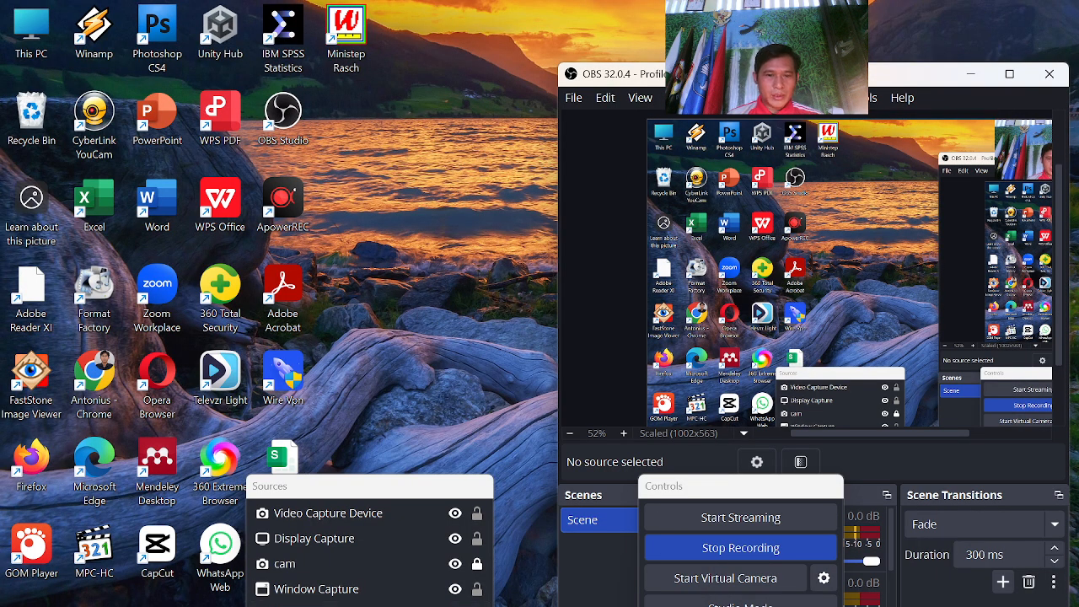
{"action": "mouse_move", "coordinate": [446, 606]}
{"action": "left_click", "coordinate": [350, 506]}
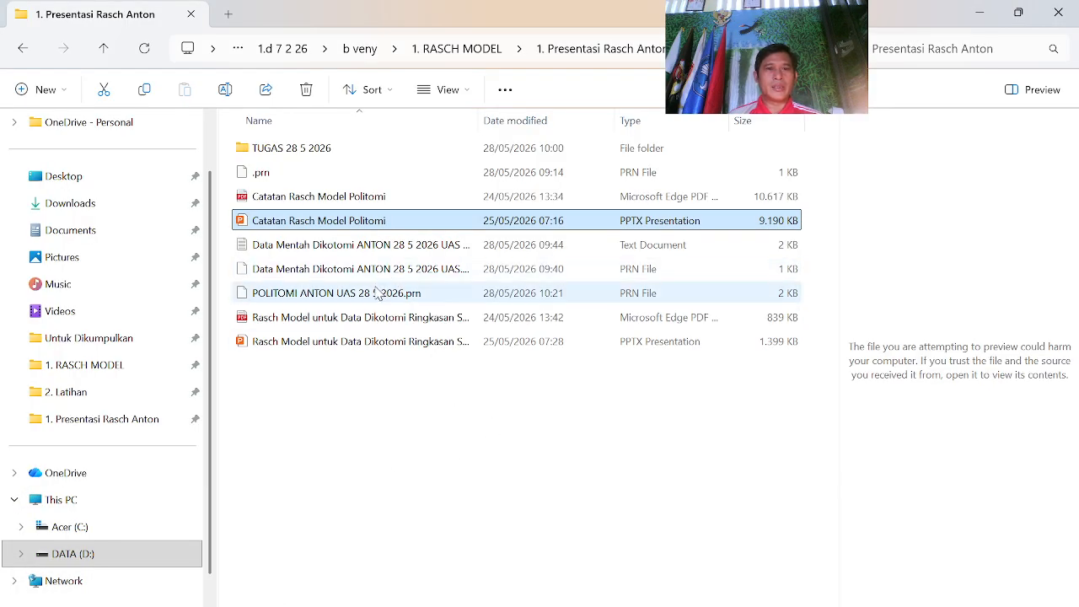
{"action": "key", "text": "super+Right"}
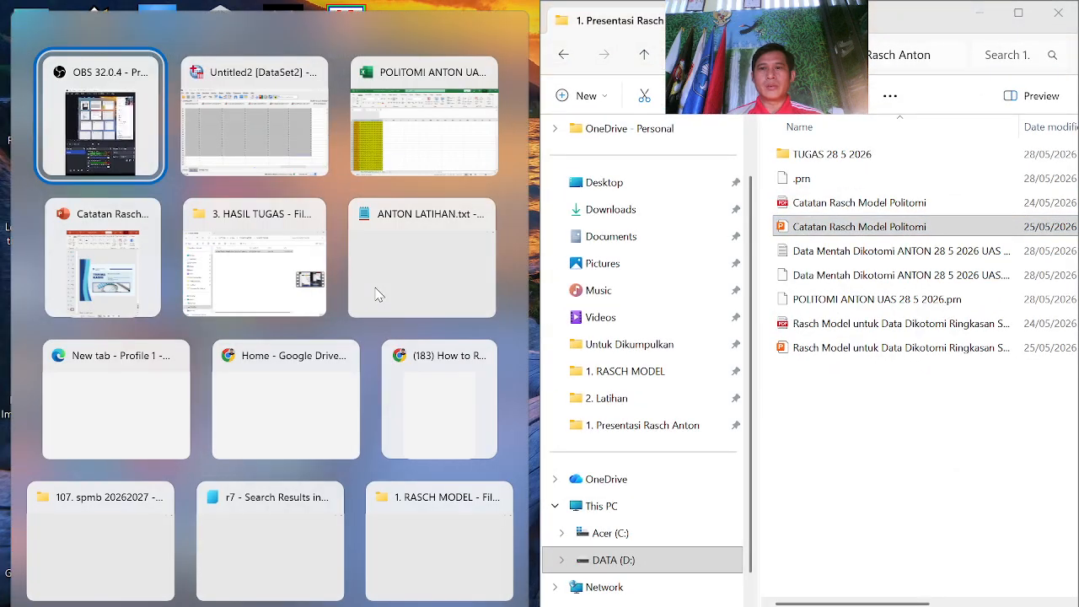
{"action": "left_click", "coordinate": [392, 4]}
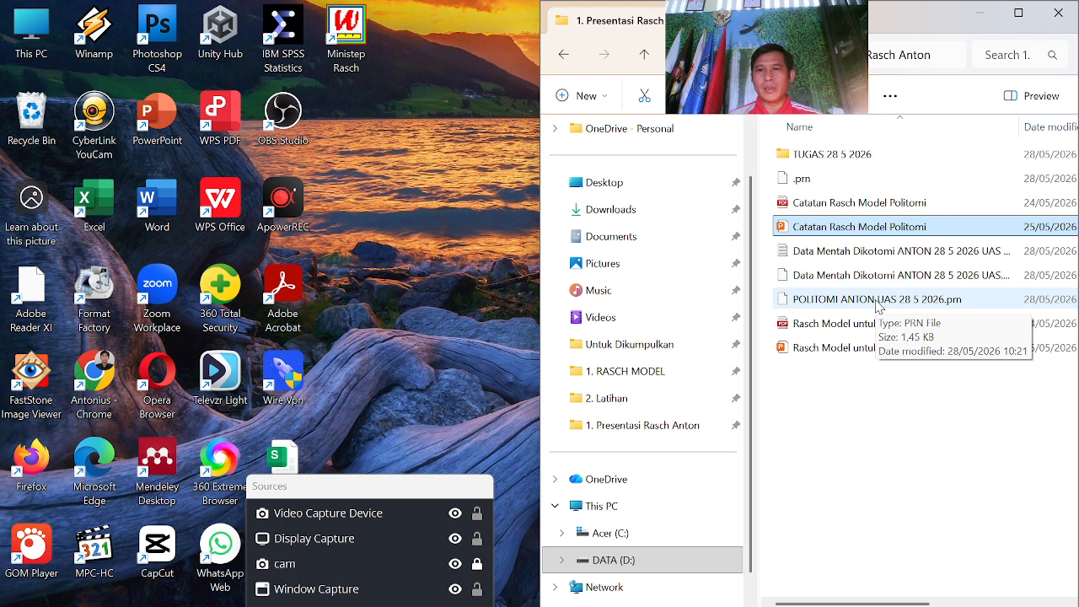
{"action": "left_click_drag", "start_coordinate": [877, 305], "coordinate": [342, 30]}
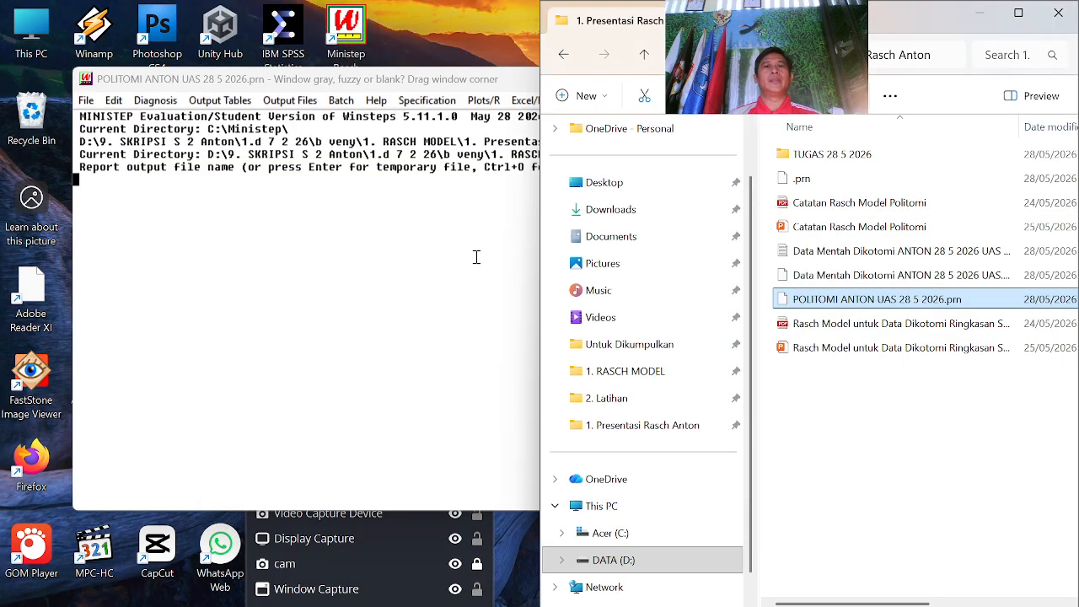
- Minimize the folder window and open the control file set-up for the loaded POLITOMI data in a maximized window
{"action": "left_click", "coordinate": [981, 20]}
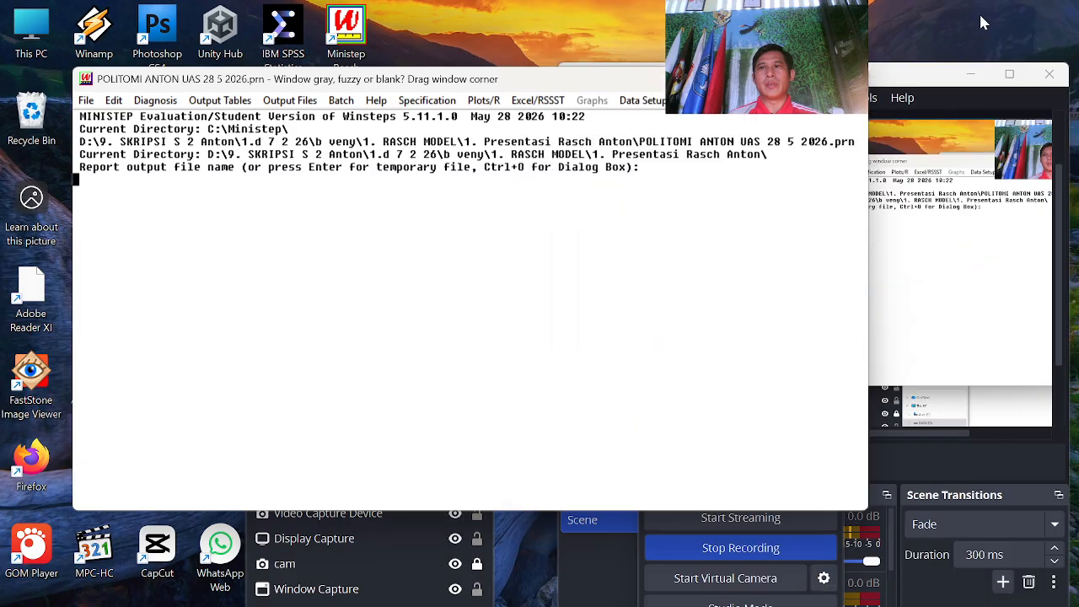
{"action": "left_click", "coordinate": [808, 78]}
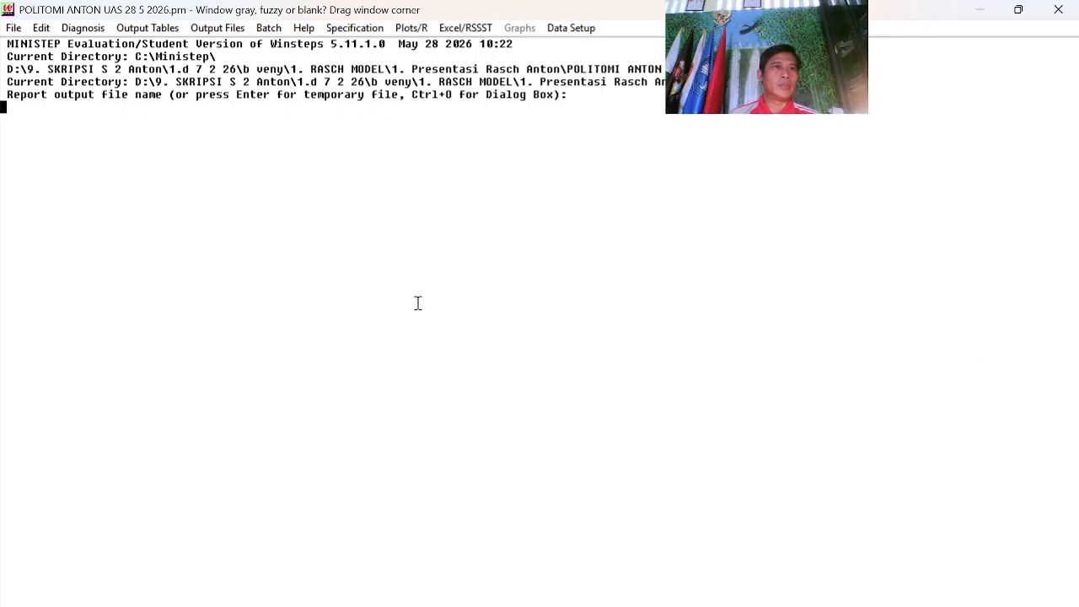
{"action": "left_click", "coordinate": [578, 28]}
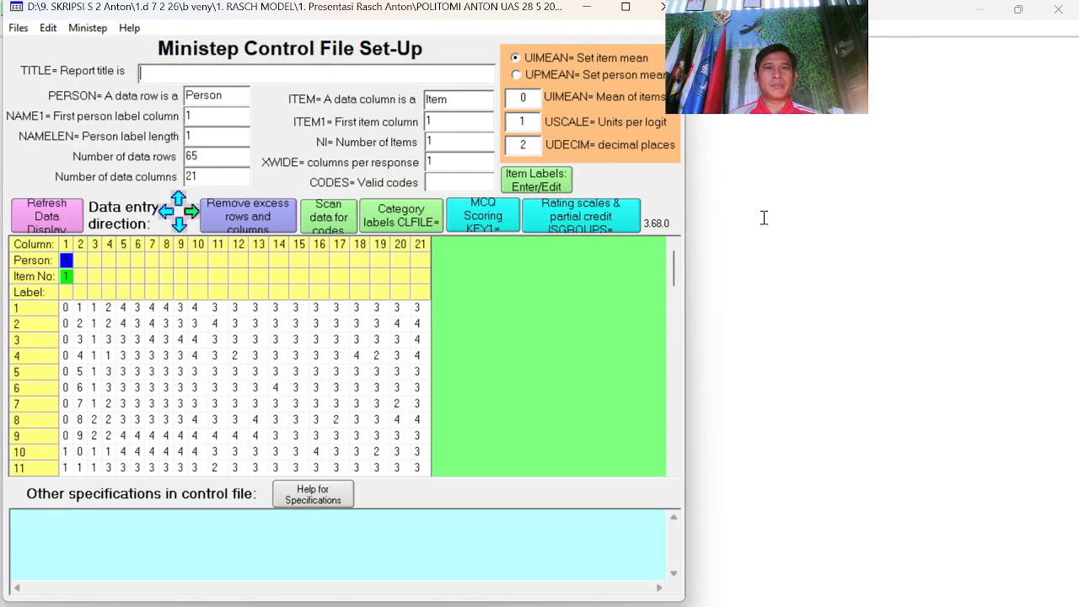
{"action": "left_click", "coordinate": [625, 6]}
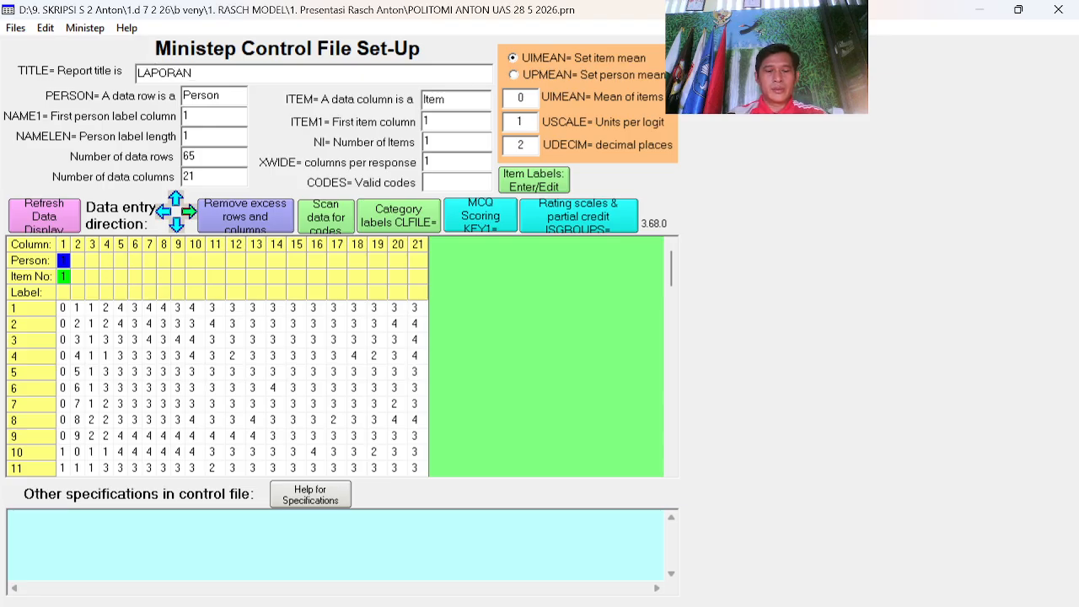
- Title the report LAPORAN DATA POLITOMI and set the person label length (NAMELEN) to 4
{"action": "type", "text": "DATA POLI"}
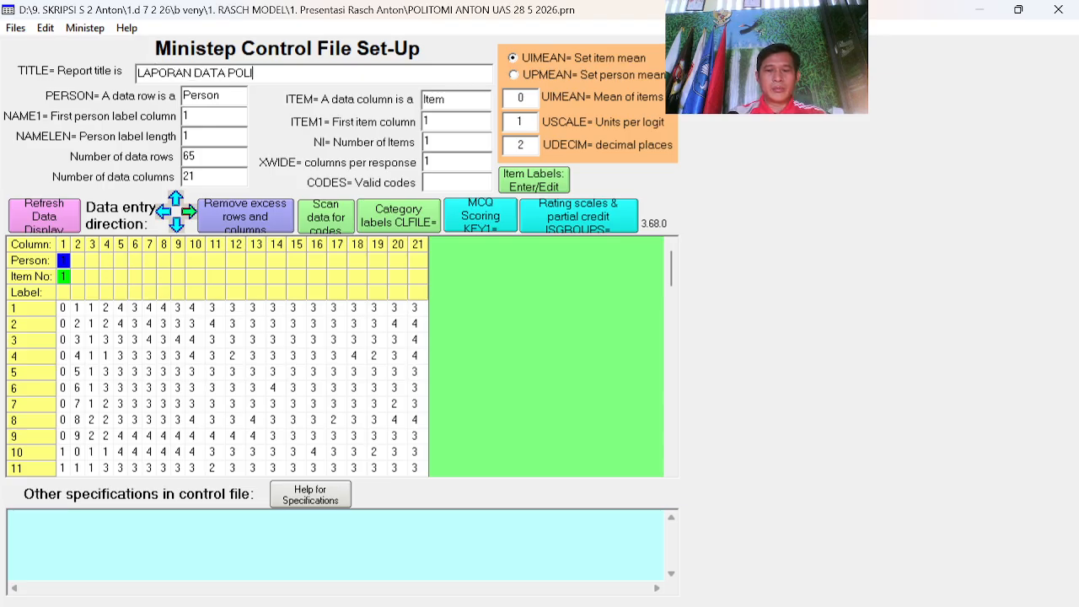
{"action": "type", "text": "TOMI"}
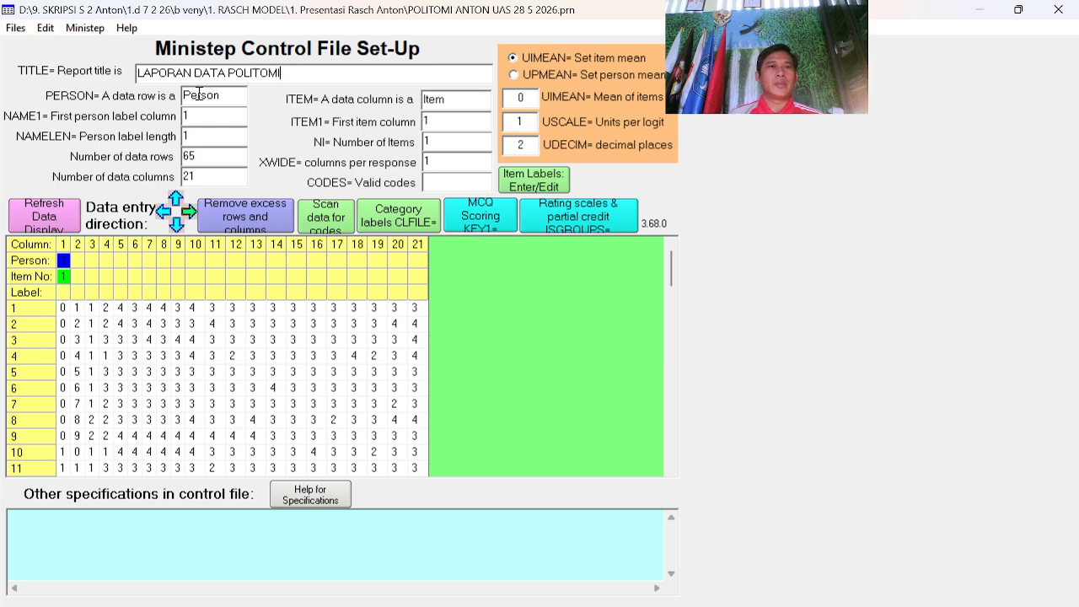
{"action": "left_click", "coordinate": [230, 97]}
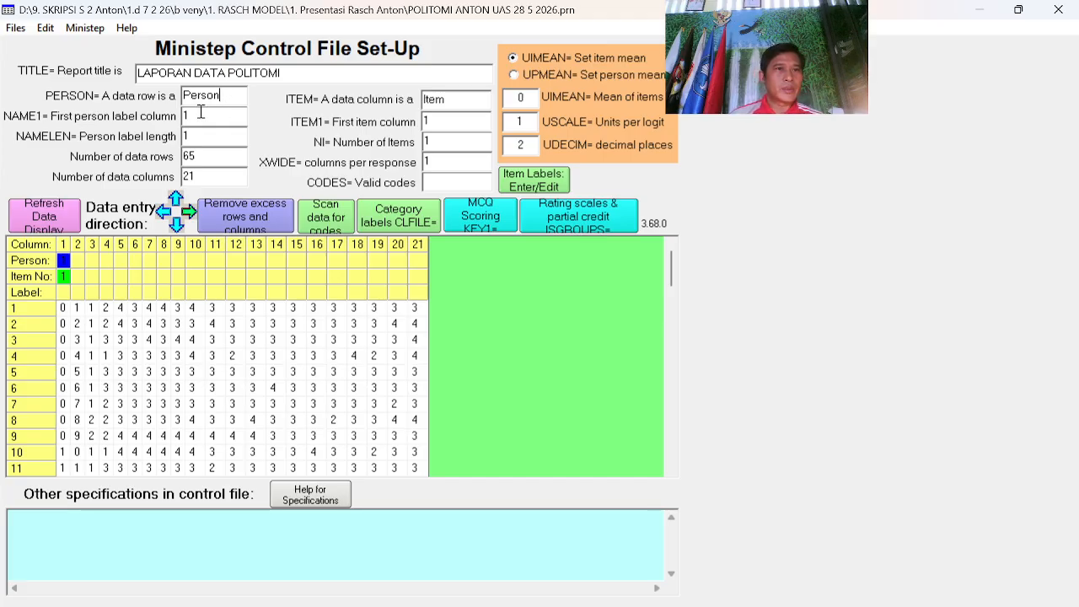
{"action": "left_click", "coordinate": [202, 113]}
{"action": "left_click", "coordinate": [213, 136]}
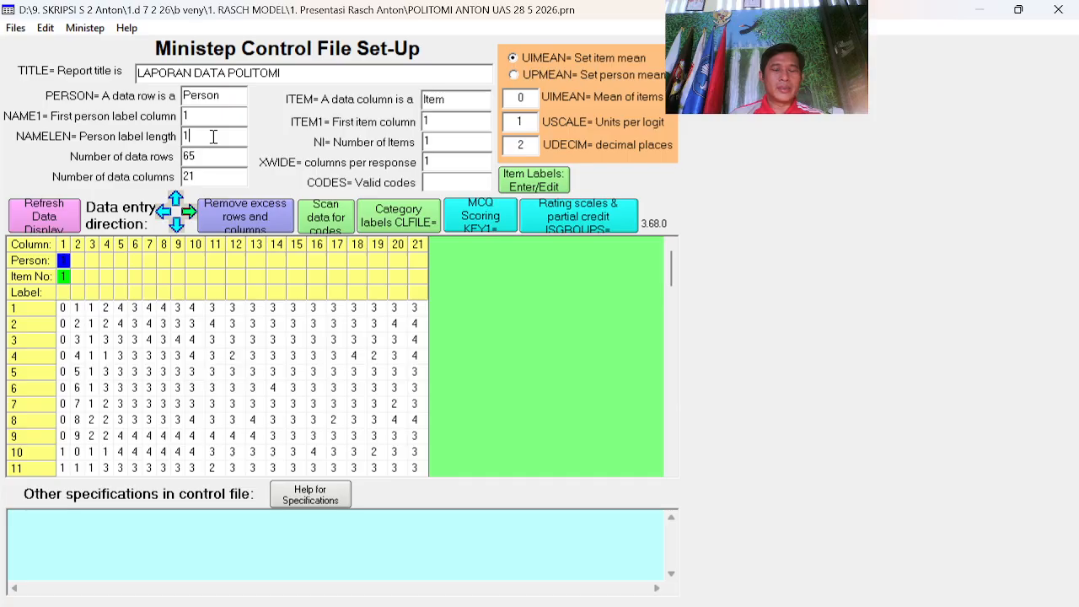
{"action": "key", "text": "BackSpace"}
{"action": "type", "text": "4"}
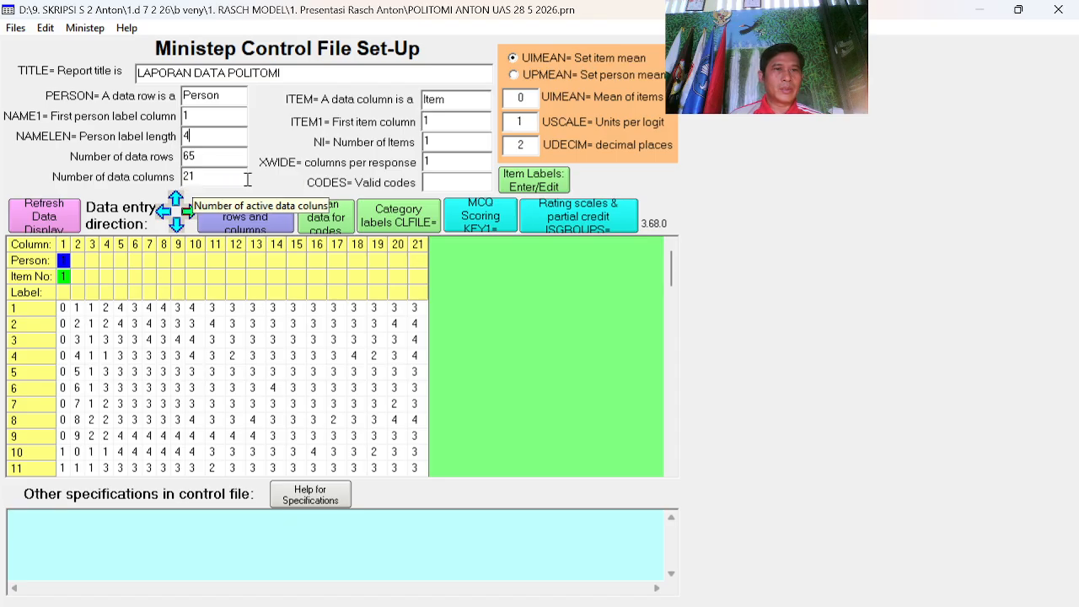
- Set the first item column (ITEM1) to 5 and the number of items (NI) to 17
{"action": "left_click", "coordinate": [459, 93]}
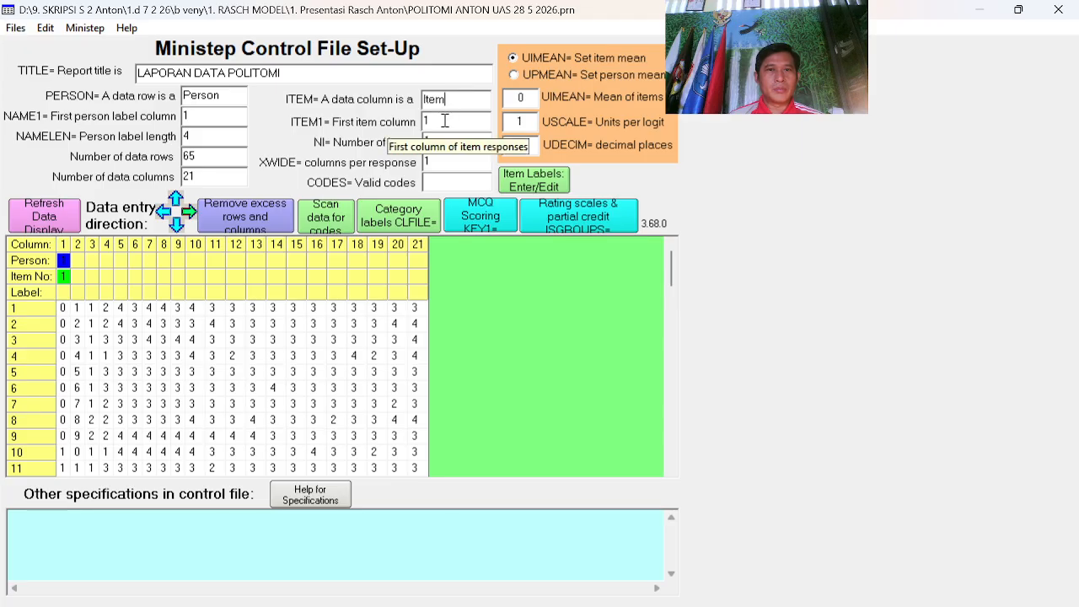
{"action": "left_click", "coordinate": [444, 120]}
{"action": "key", "text": "BackSpace"}
{"action": "type", "text": "5"}
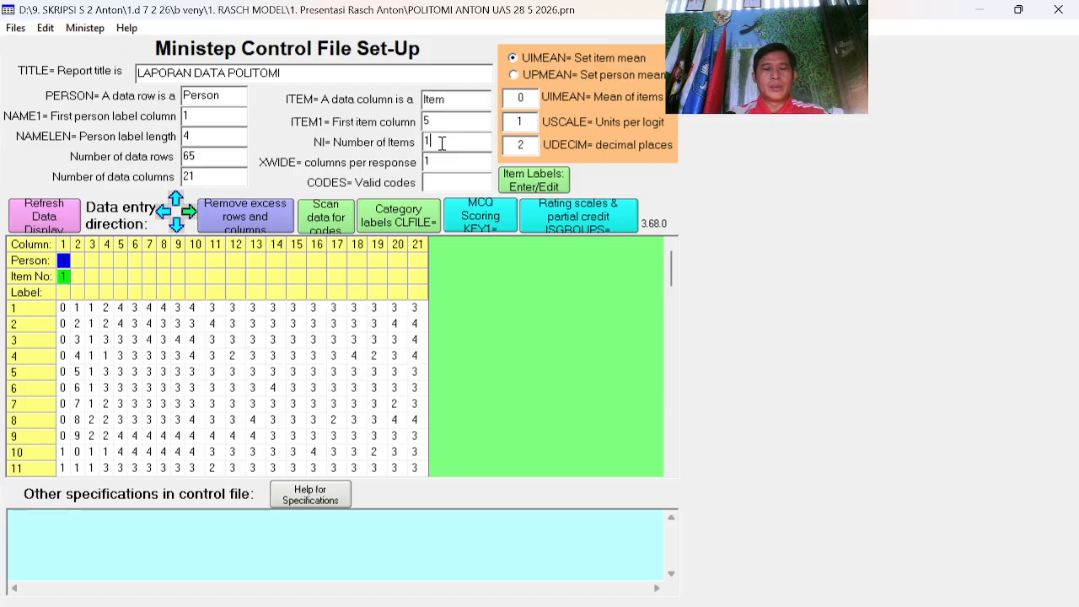
{"action": "type", "text": "17"}
{"action": "key", "text": "BackSpace"}
{"action": "key", "text": "BackSpace"}
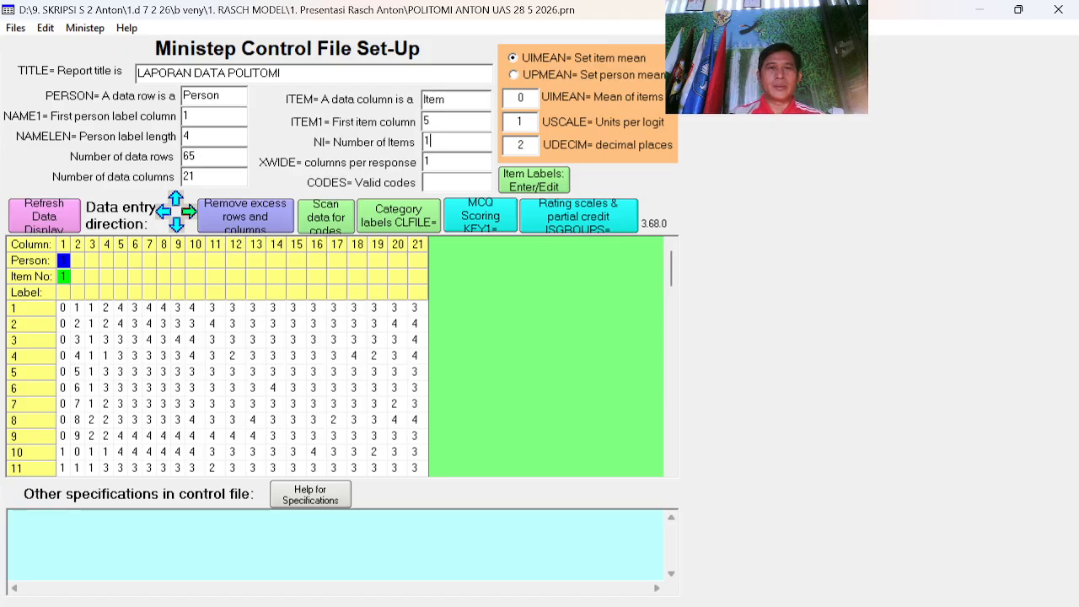
{"action": "type", "text": "7"}
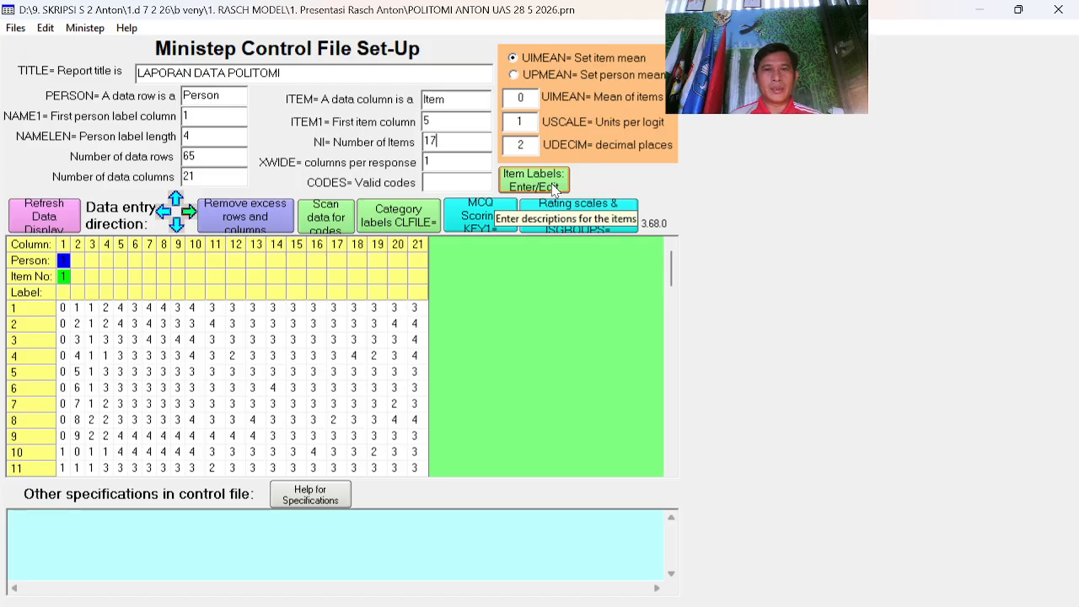
- Open the item label editor and label the first item SOAL 1
{"action": "left_click", "coordinate": [555, 190]}
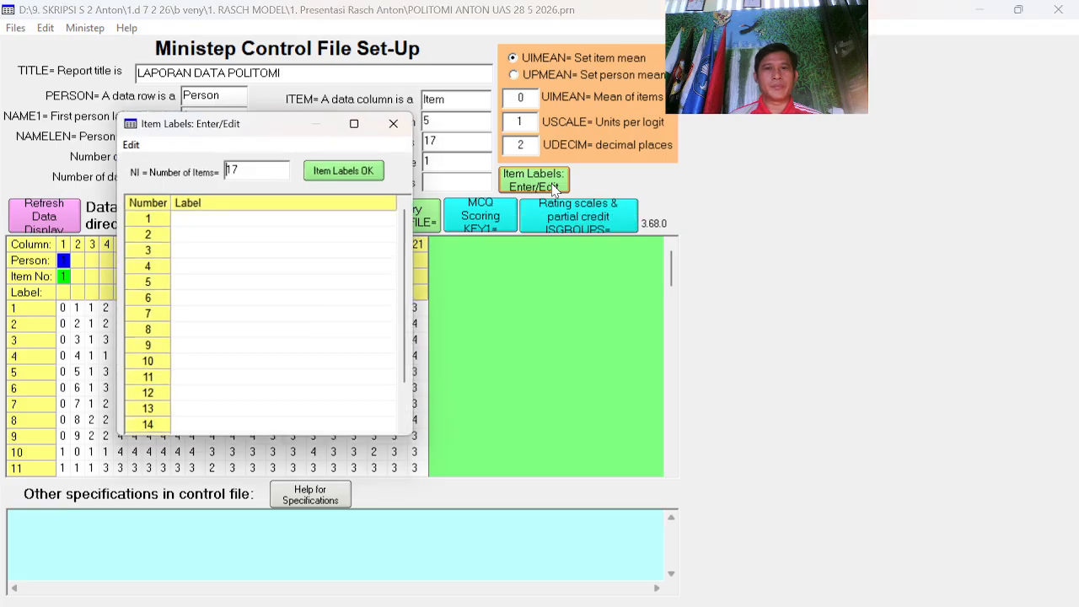
{"action": "left_click", "coordinate": [210, 226]}
{"action": "type", "text": "SOA"}
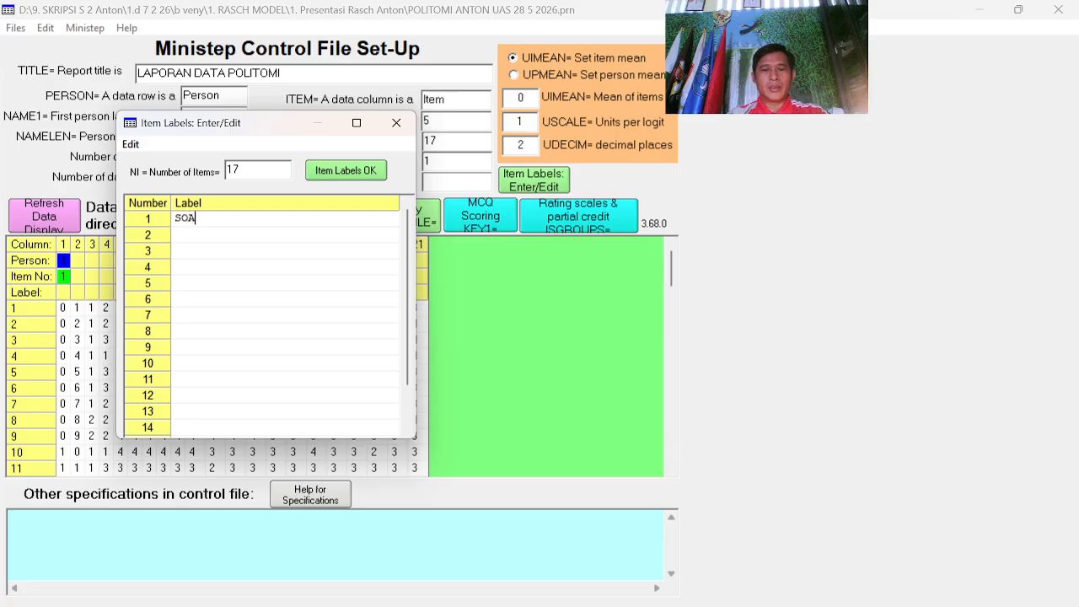
{"action": "type", "text": "L 1"}
{"action": "key", "text": "Return"}
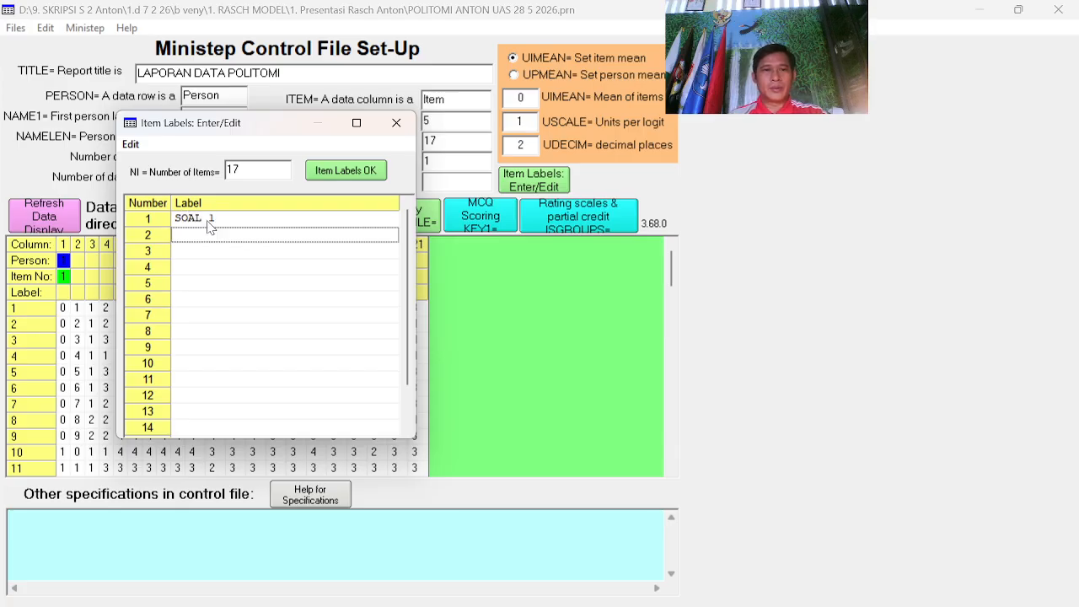
- Shorten the first item's label to S 1 and label items 2 and 3 as S 2 and S 3
{"action": "type", "text": "S"}
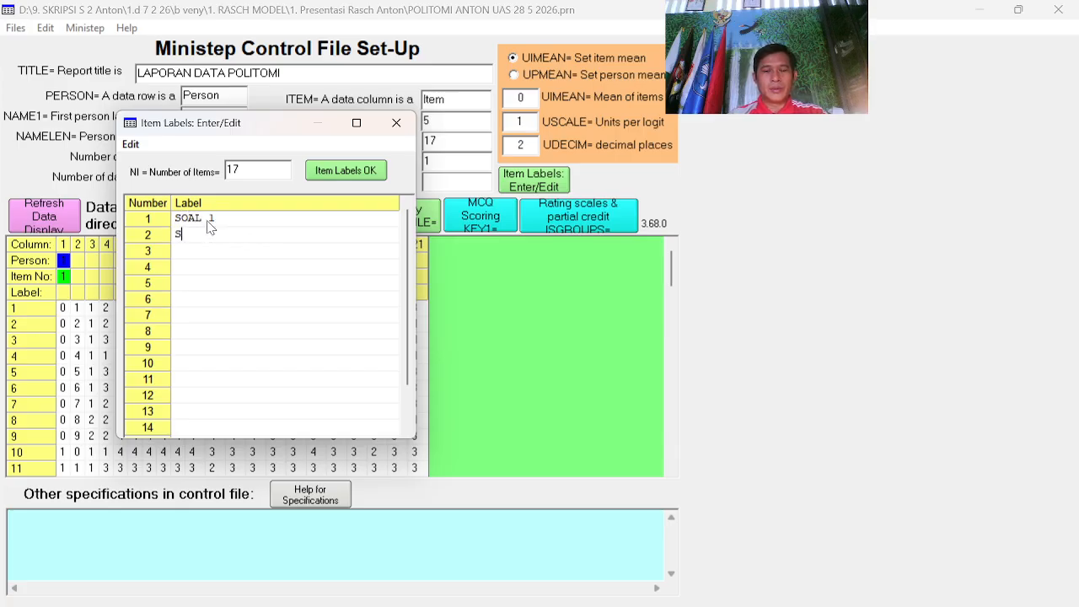
{"action": "left_click", "coordinate": [207, 221]}
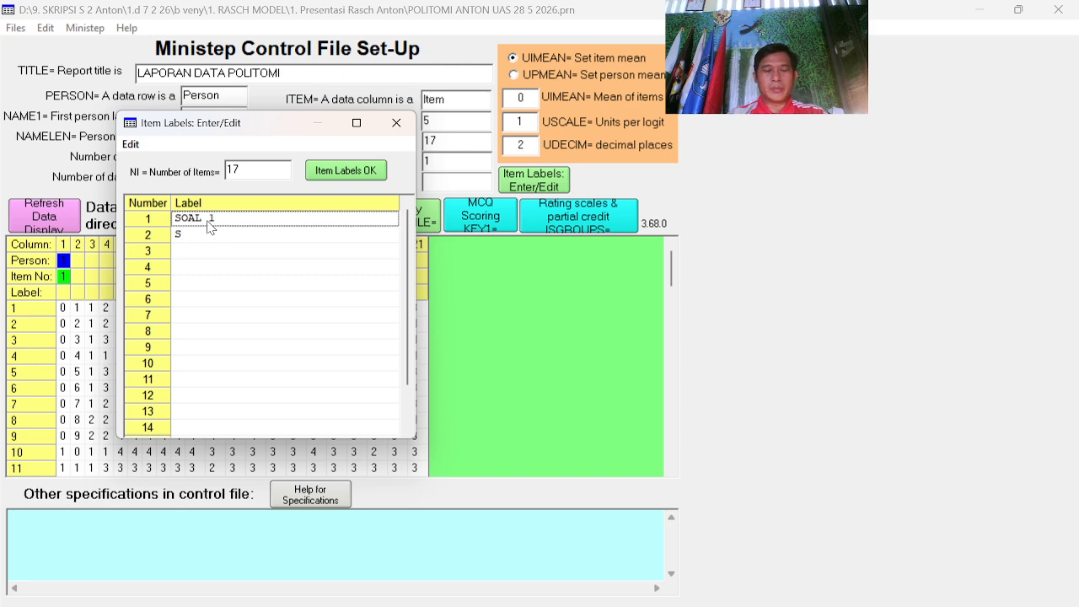
{"action": "type", "text": "SO"}
{"action": "key", "text": "BackSpace"}
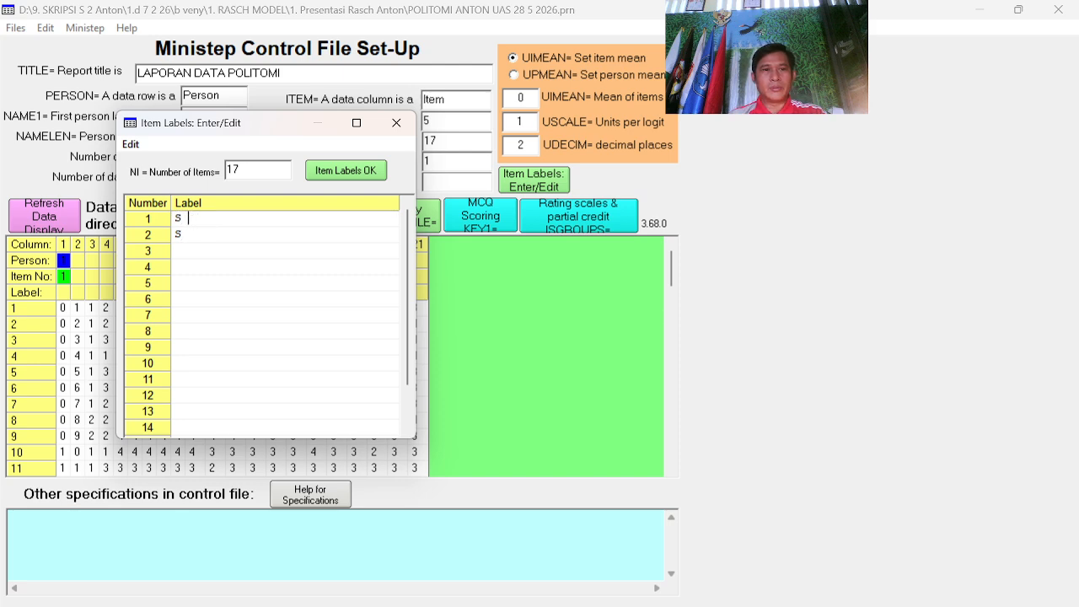
{"action": "type", "text": "1"}
{"action": "key", "text": "Return"}
{"action": "type", "text": "2"}
{"action": "key", "text": "BackSpace"}
{"action": "type", "text": "2"}
{"action": "key", "text": "Down"}
{"action": "type", "text": "S 3"}
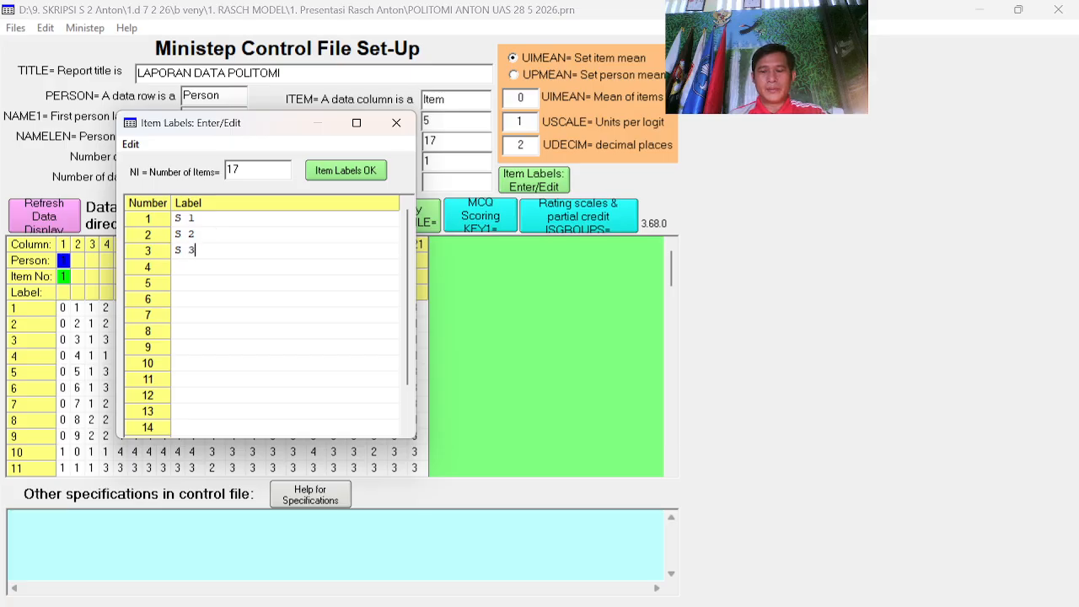
- Label items 4 to 9 with the matching sequence S 4, S 5, S 6, S 7, S 8 and S 9
{"action": "key", "text": "Down"}
{"action": "type", "text": "S 4"}
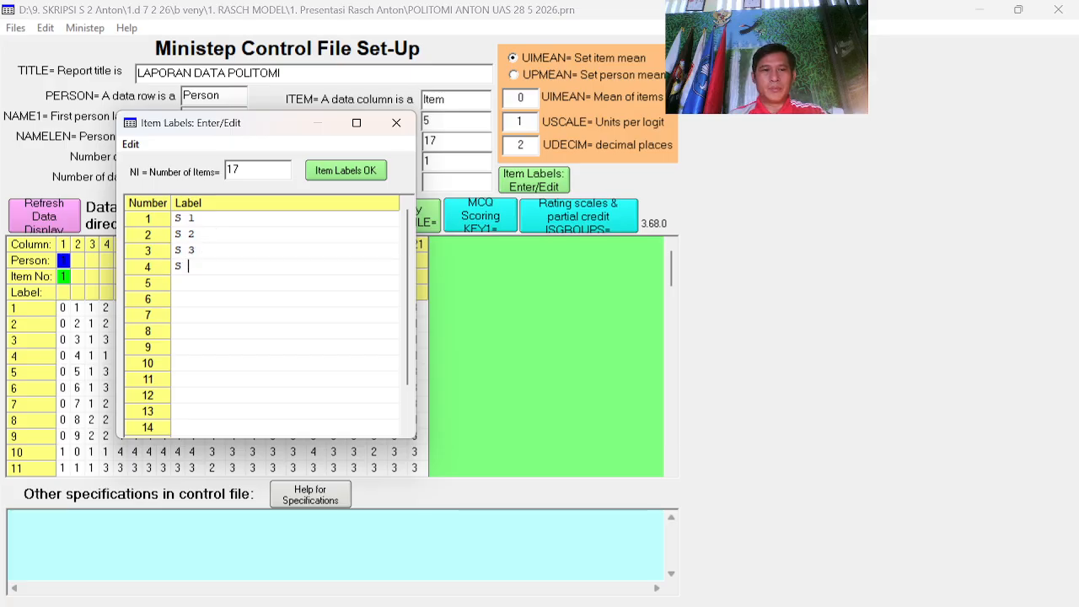
{"action": "key", "text": "Down"}
{"action": "type", "text": "S 5"}
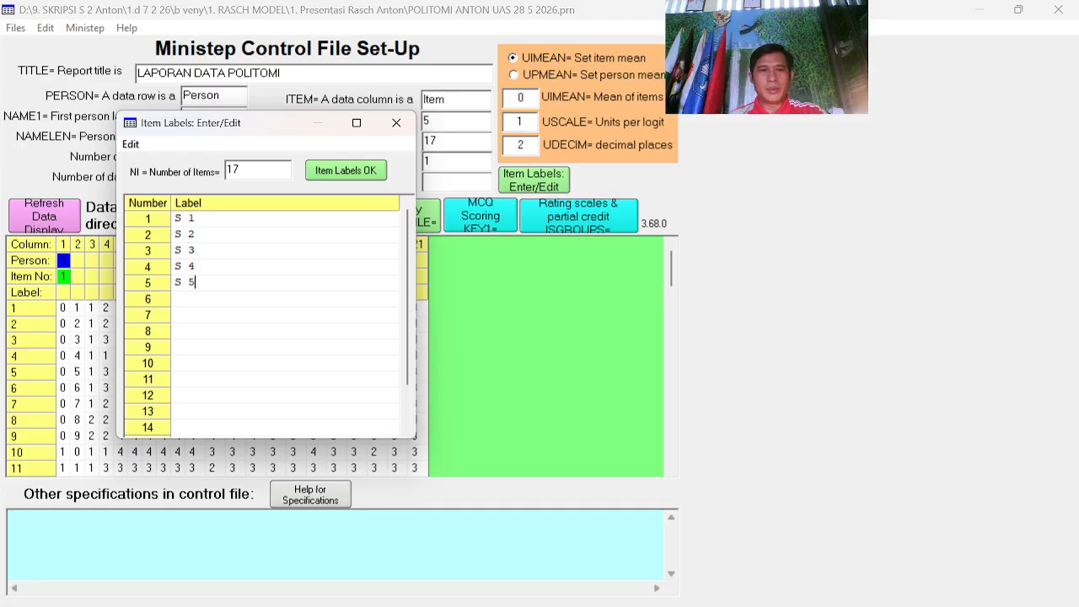
{"action": "key", "text": "Down"}
{"action": "type", "text": "S 6"}
{"action": "key", "text": "Down"}
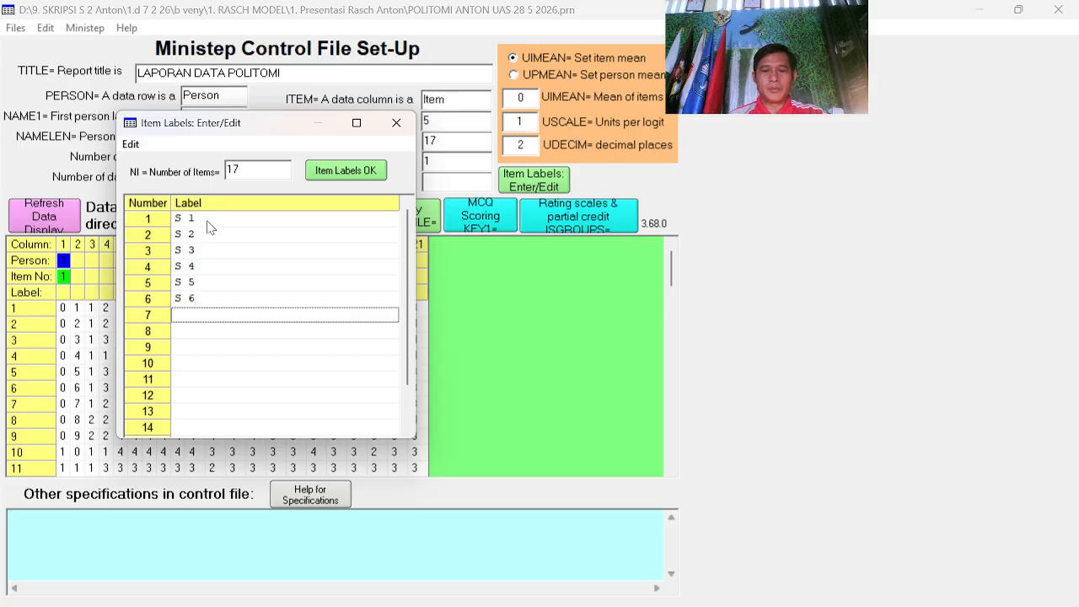
{"action": "type", "text": "S 7"}
{"action": "key", "text": "Down"}
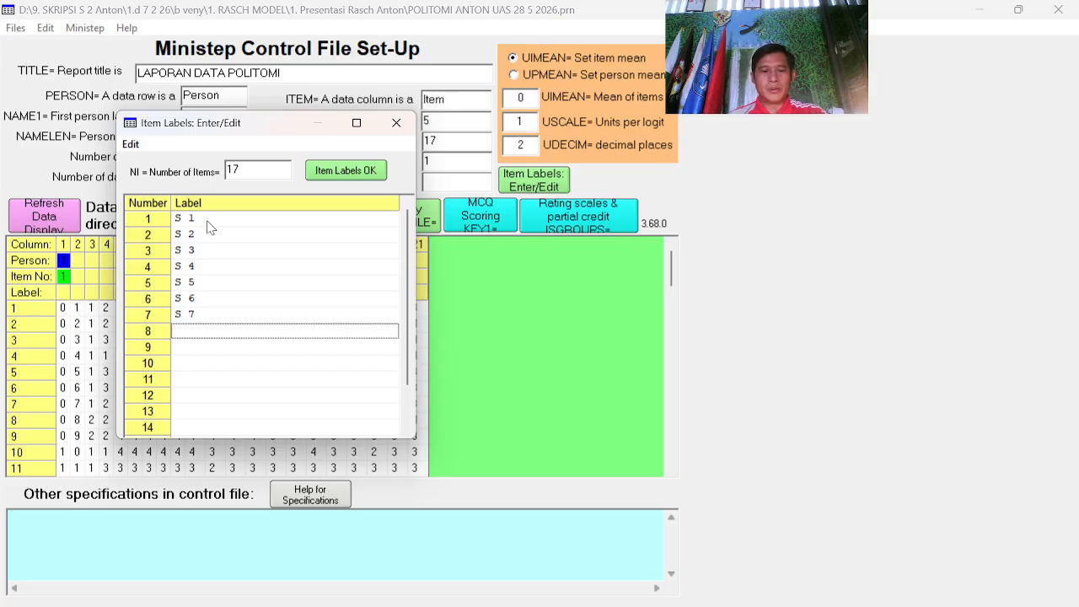
{"action": "type", "text": "S 8"}
{"action": "key", "text": "Down"}
{"action": "type", "text": "S 9"}
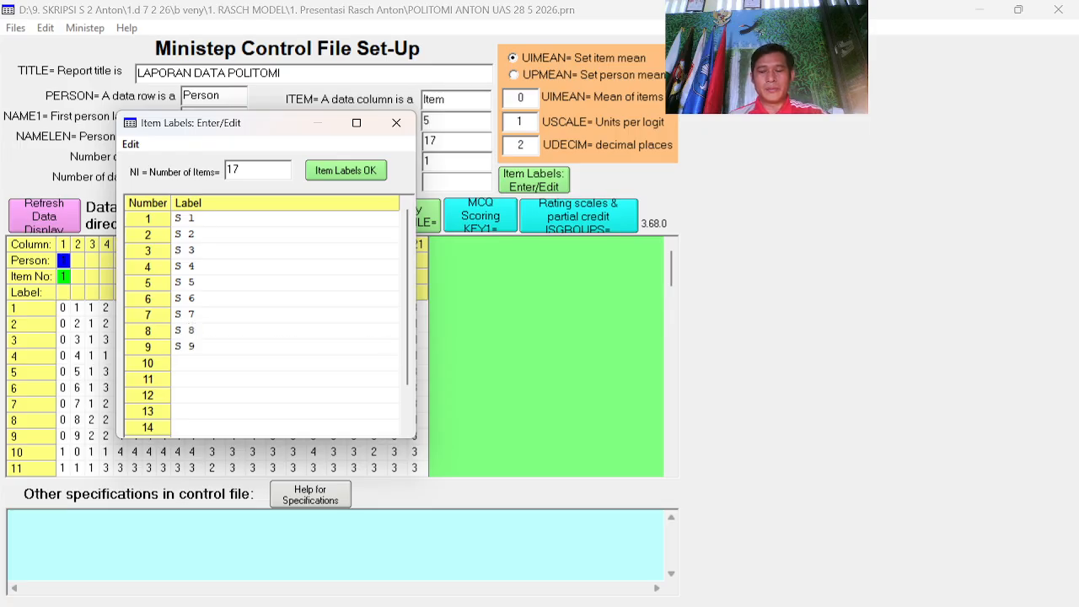
- Label items 10 to 13 as S 10, S 11, S 12 and S 13
{"action": "key", "text": "Down"}
{"action": "type", "text": "S 10"}
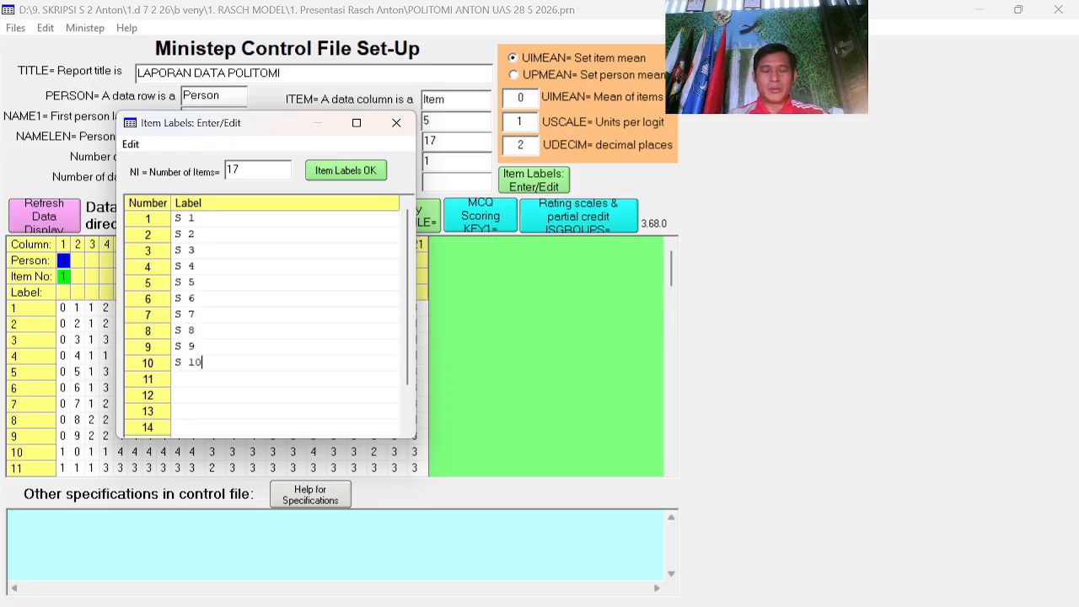
{"action": "key", "text": "Down"}
{"action": "type", "text": "S 11"}
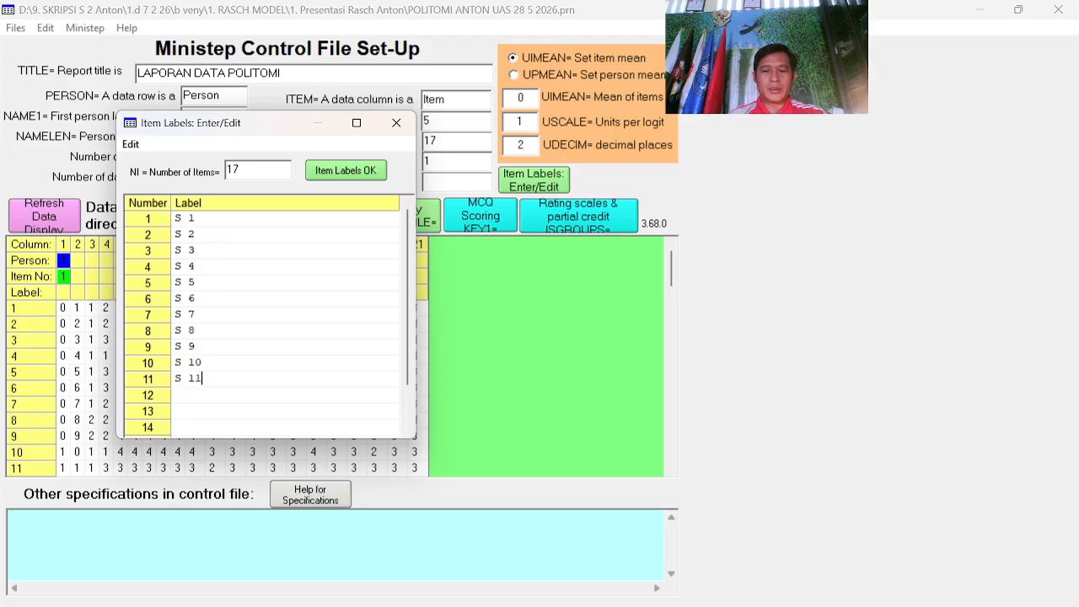
{"action": "key", "text": "Down"}
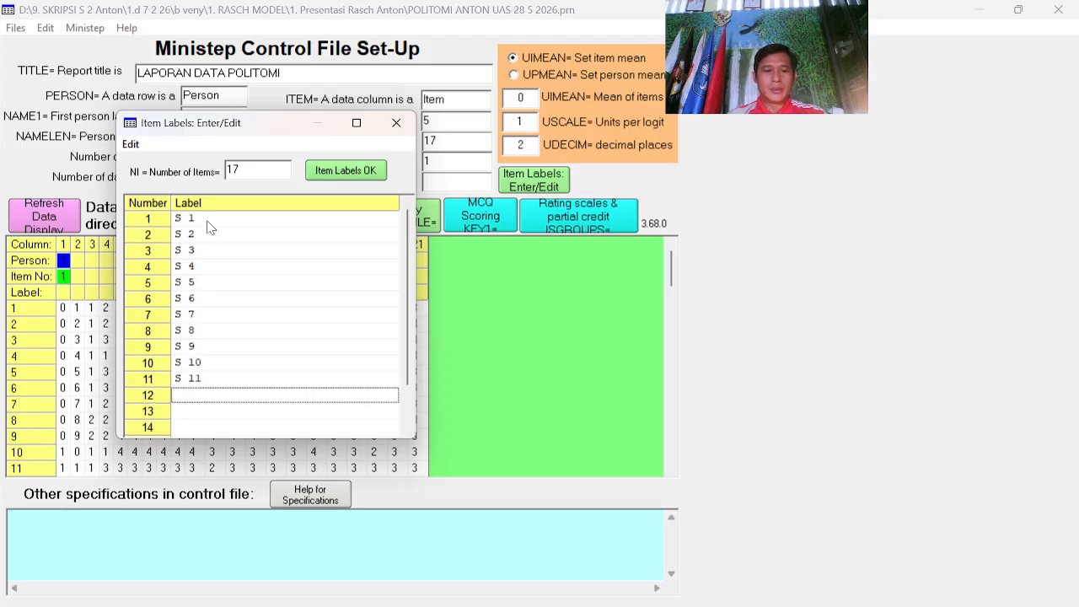
{"action": "type", "text": "S 12"}
{"action": "key", "text": "Down"}
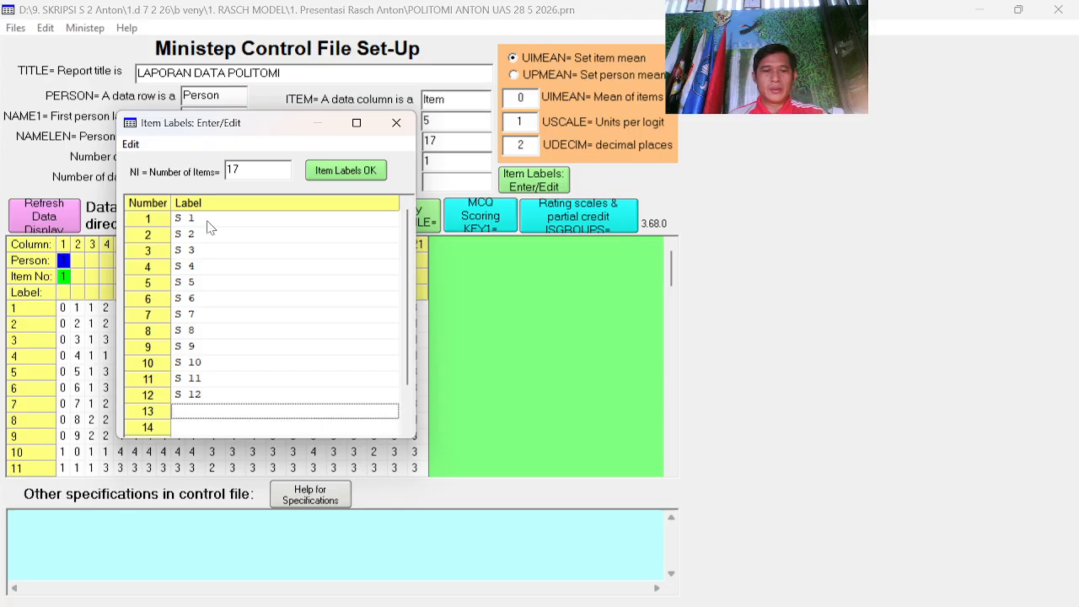
{"action": "type", "text": "S 13"}
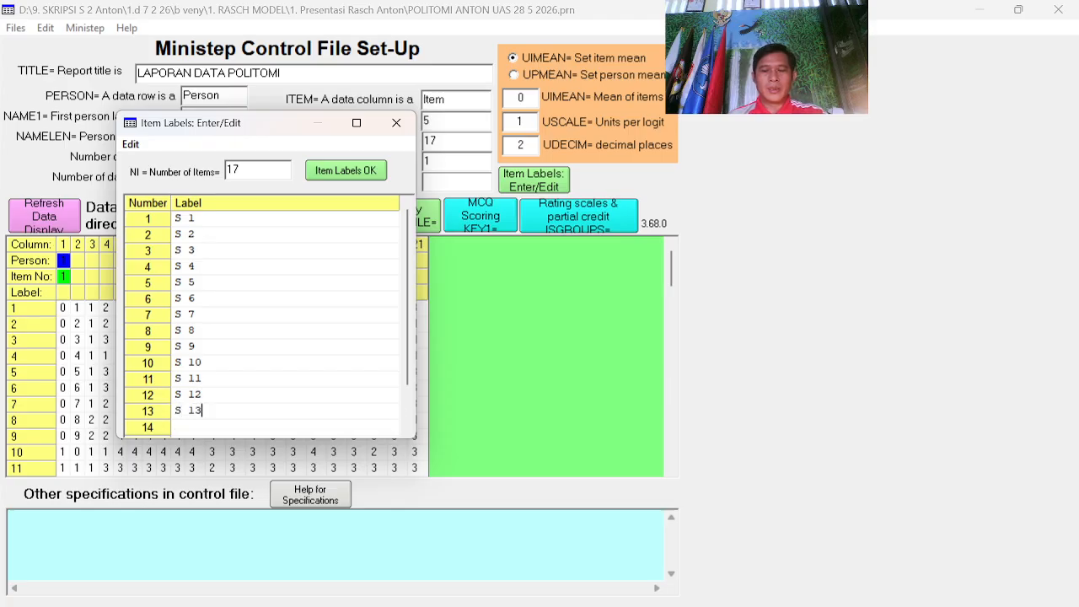
- Label items 14, 15 and 16 as S 14, S 15 and S 16
{"action": "key", "text": "Down"}
{"action": "type", "text": "1"}
{"action": "key", "text": "BackSpace"}
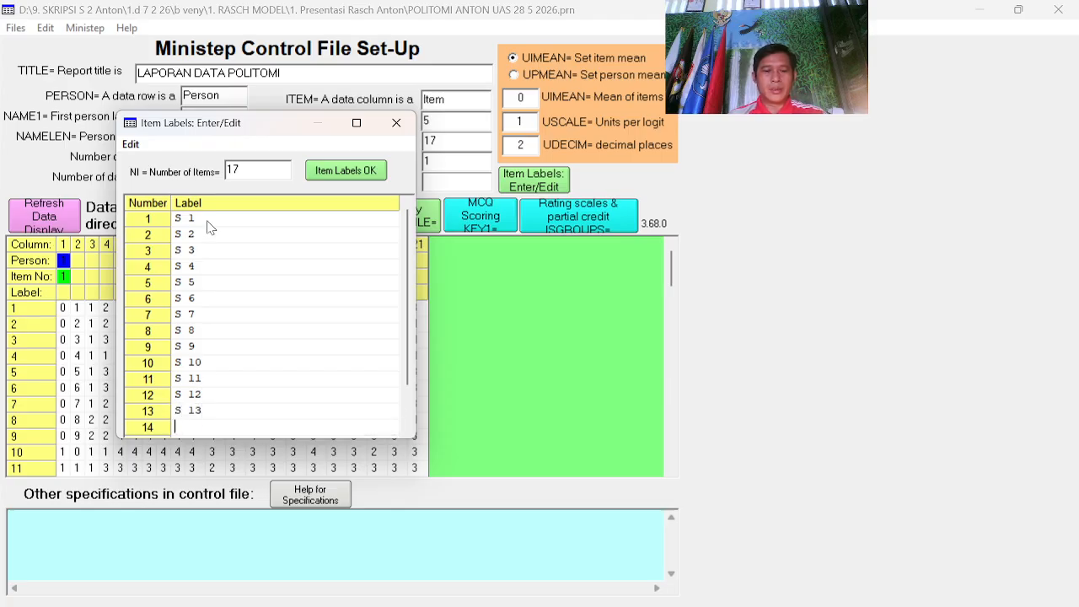
{"action": "type", "text": "S 14"}
{"action": "key", "text": "Down"}
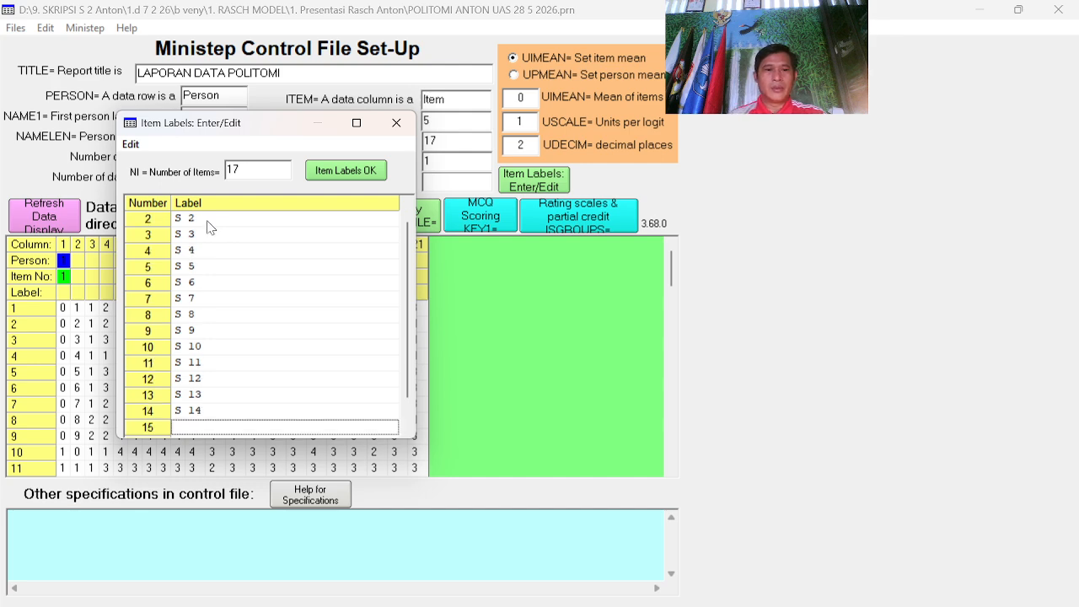
{"action": "type", "text": "S "}
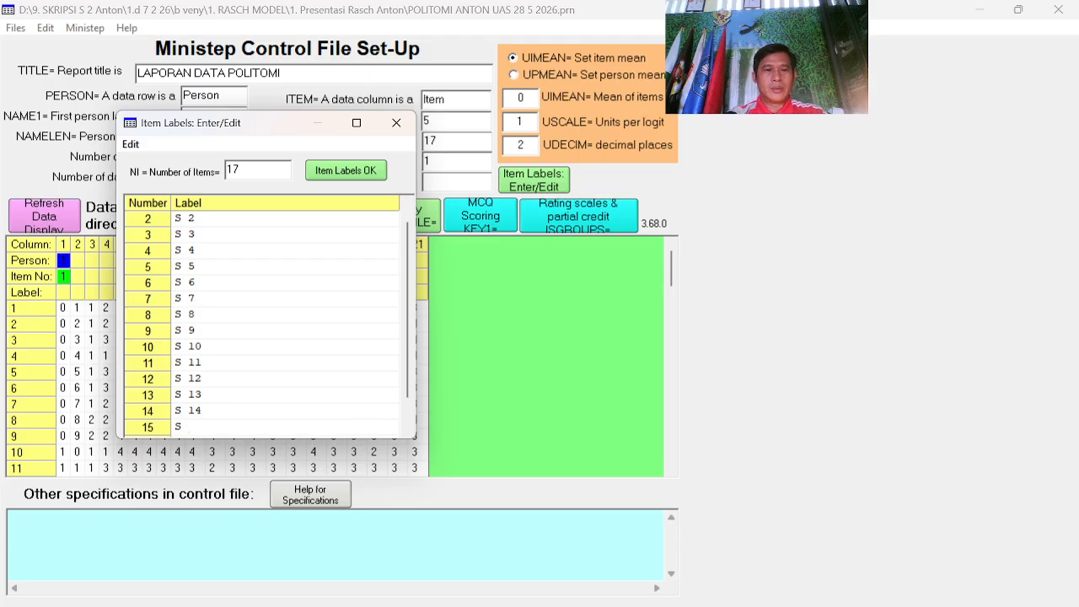
{"action": "type", "text": "15"}
{"action": "key", "text": "Down"}
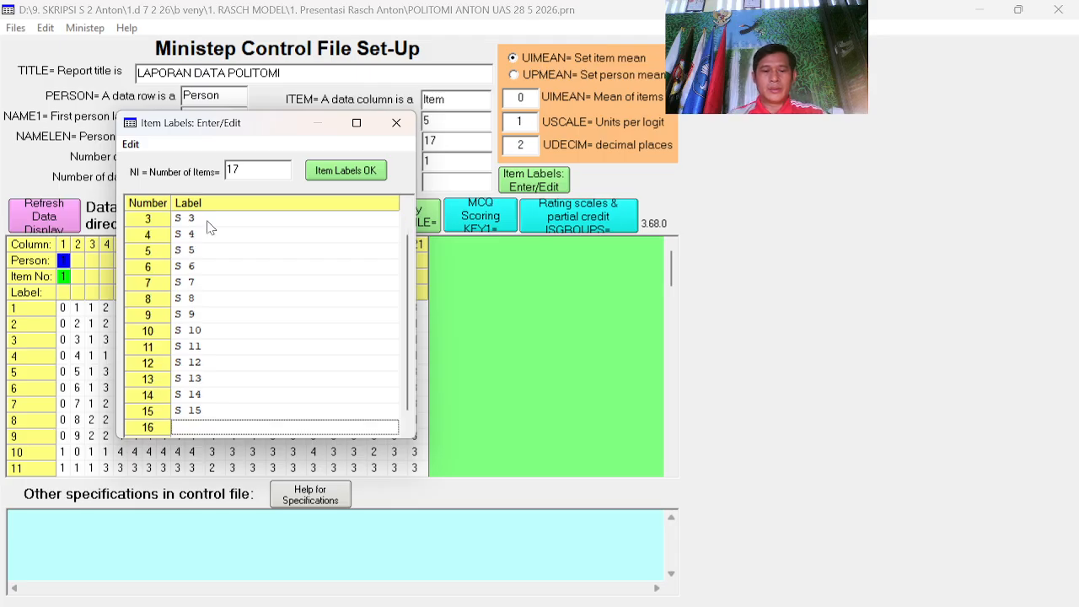
{"action": "type", "text": "S 16"}
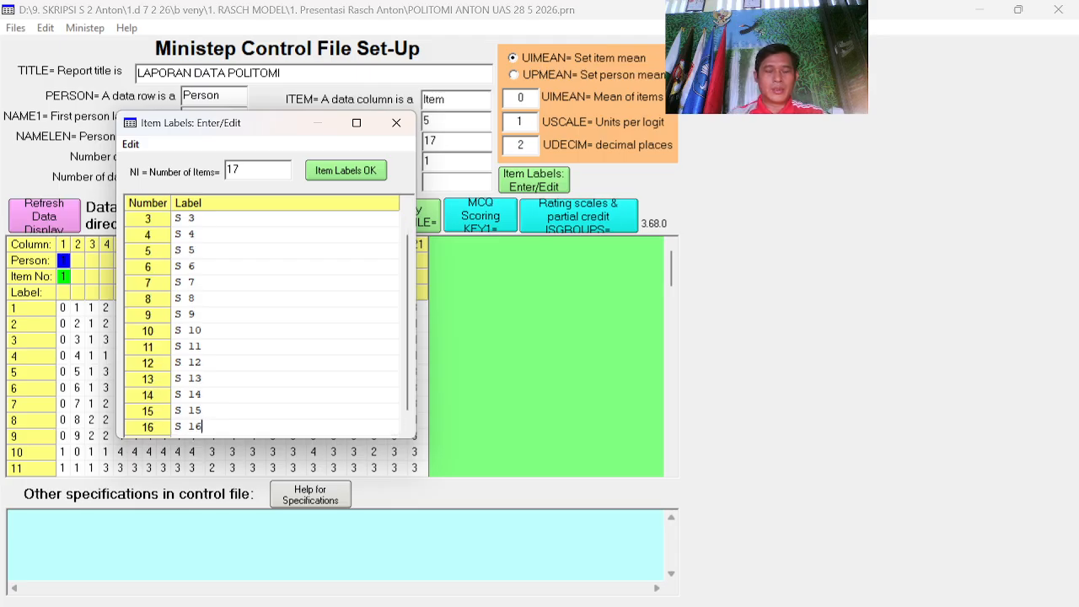
- Label item 17 as S 17 and accept the complete set of item labels
{"action": "key", "text": "Down"}
{"action": "type", "text": "S 17"}
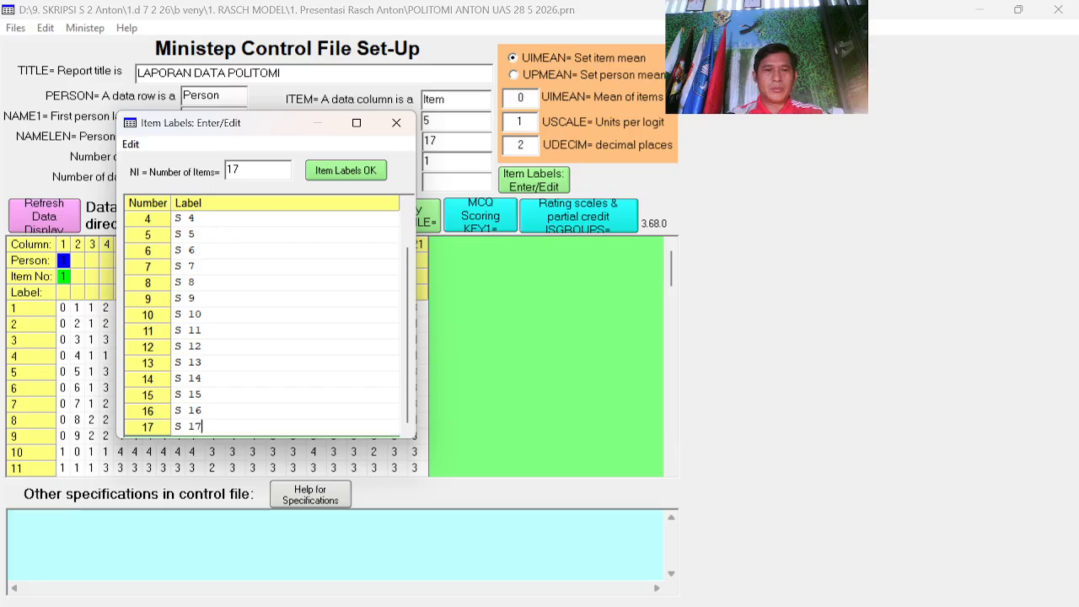
{"action": "key", "text": "Return"}
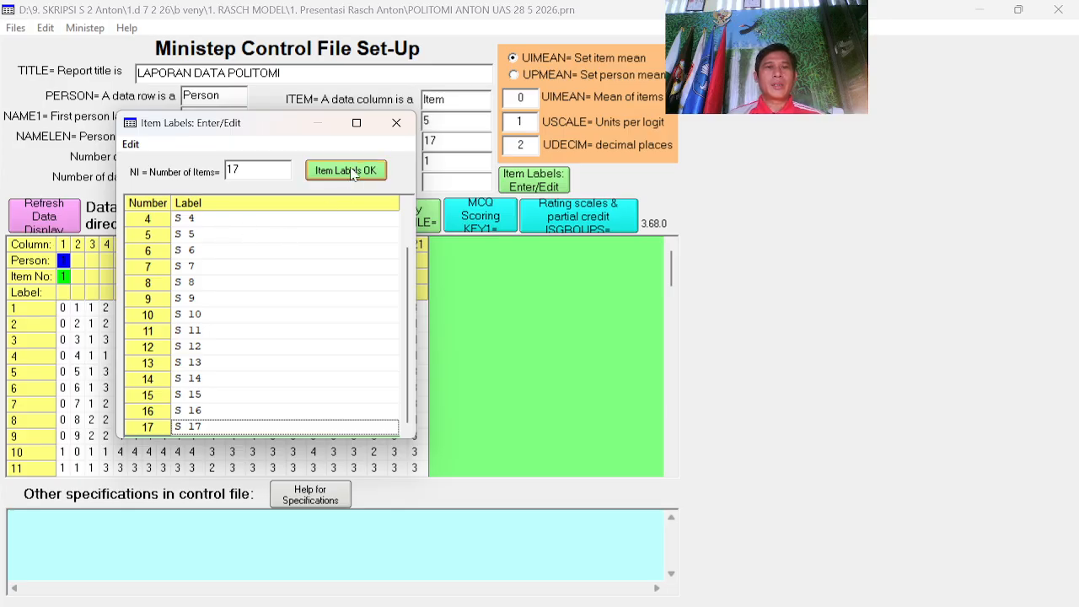
{"action": "left_click", "coordinate": [405, 231]}
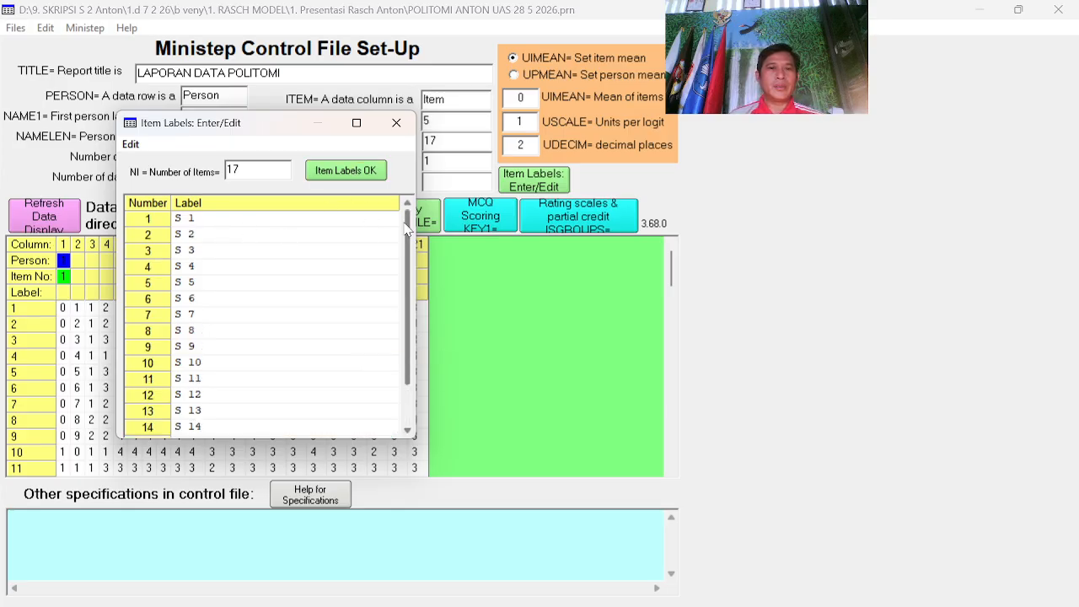
{"action": "left_click", "coordinate": [345, 170]}
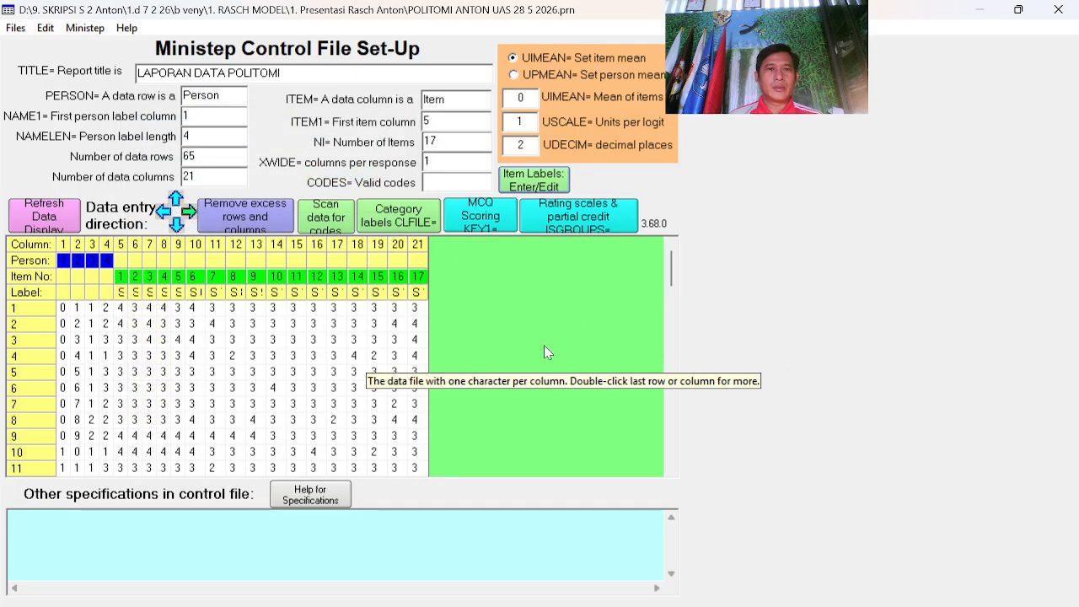
- Scan the data for valid response codes and add a KEY1 scoring row to the data display
{"action": "left_click", "coordinate": [328, 226]}
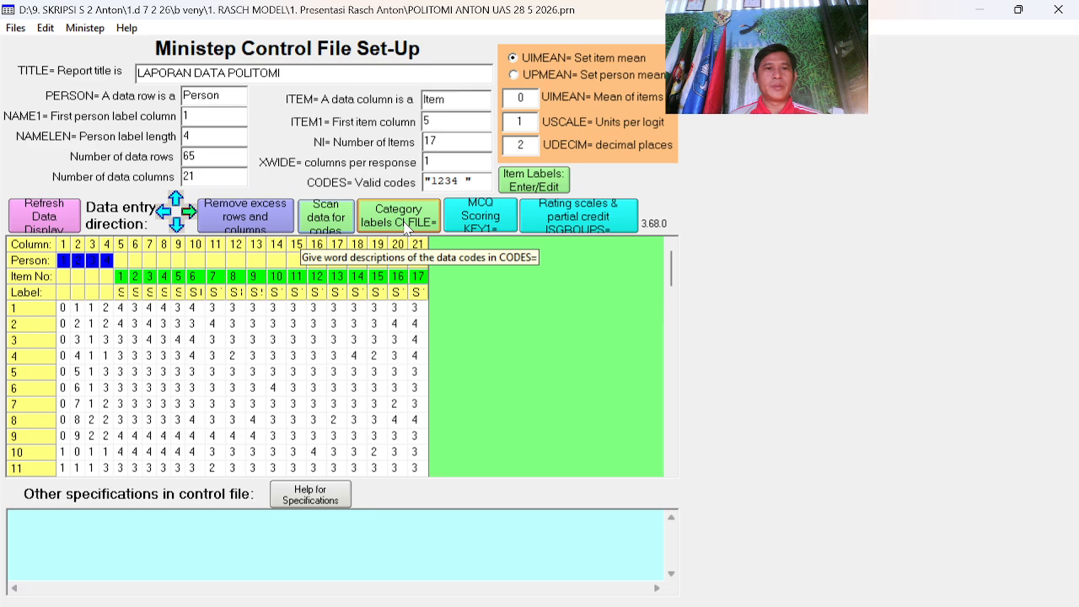
{"action": "left_click", "coordinate": [504, 226]}
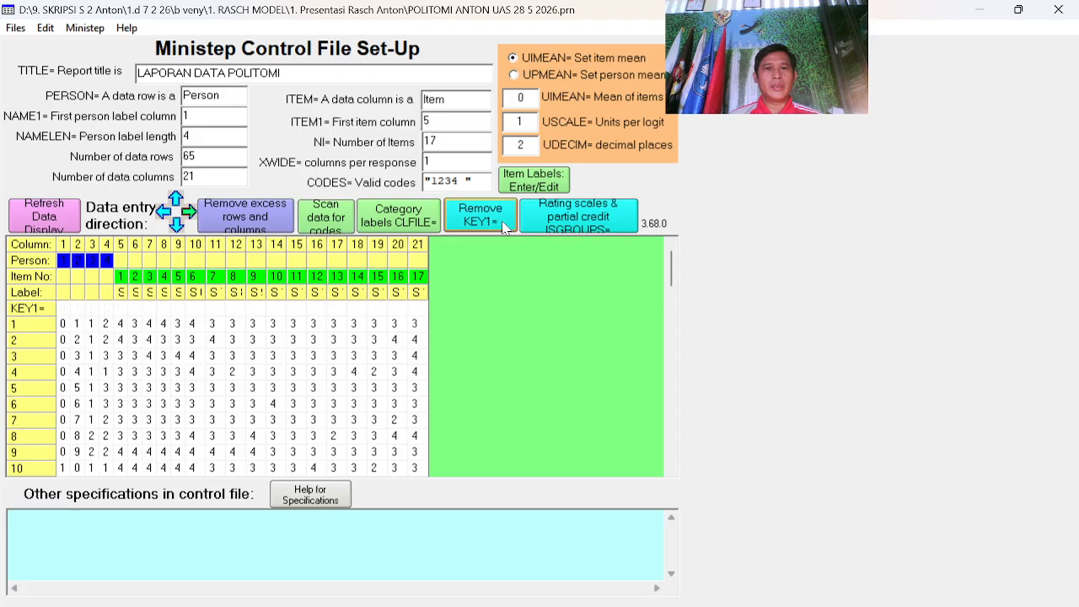
- Enter 4 as the KEY1 value for all 17 items and remove the excess empty column 22
{"action": "left_click", "coordinate": [123, 310]}
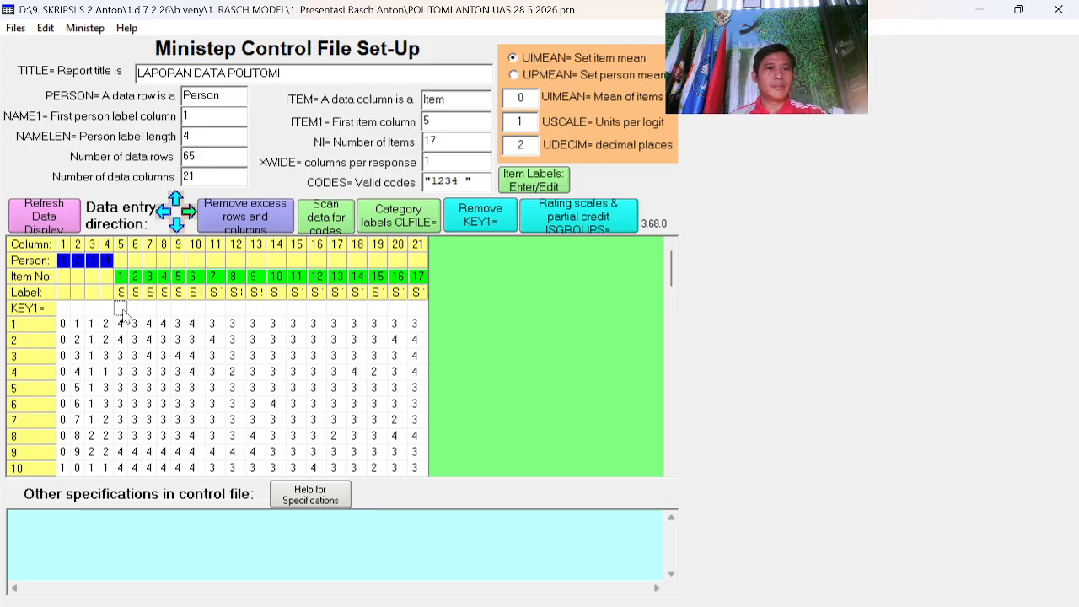
{"action": "type", "text": "44444444"}
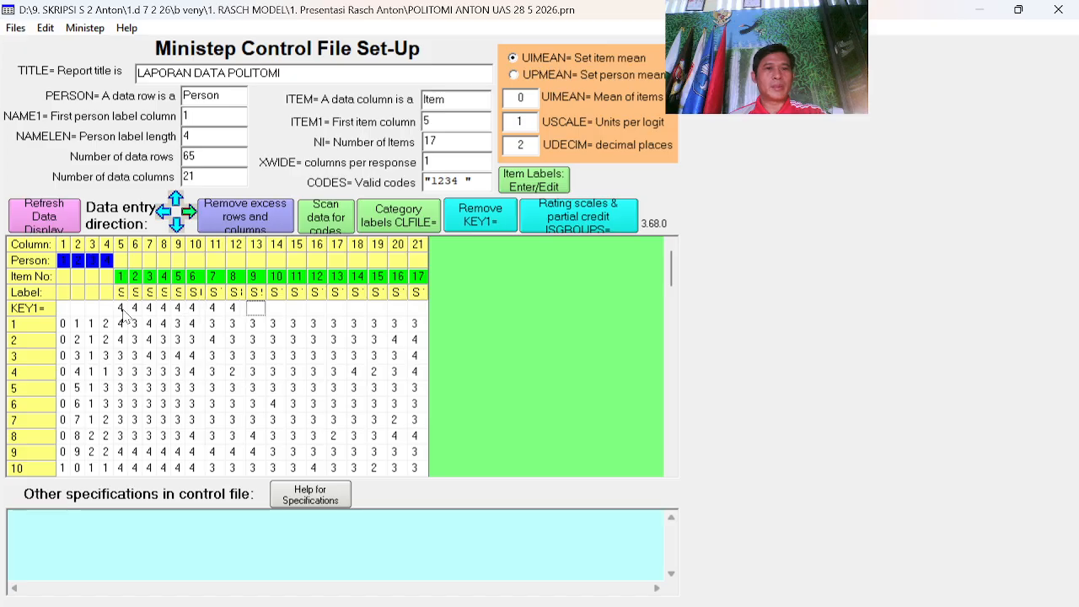
{"action": "type", "text": "44444444"}
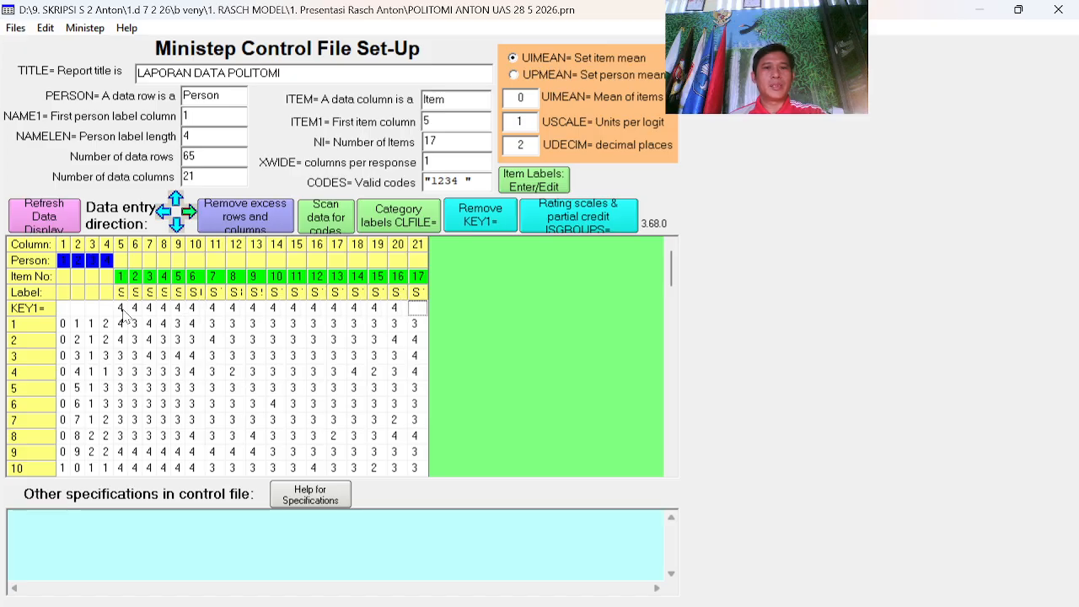
{"action": "type", "text": "4"}
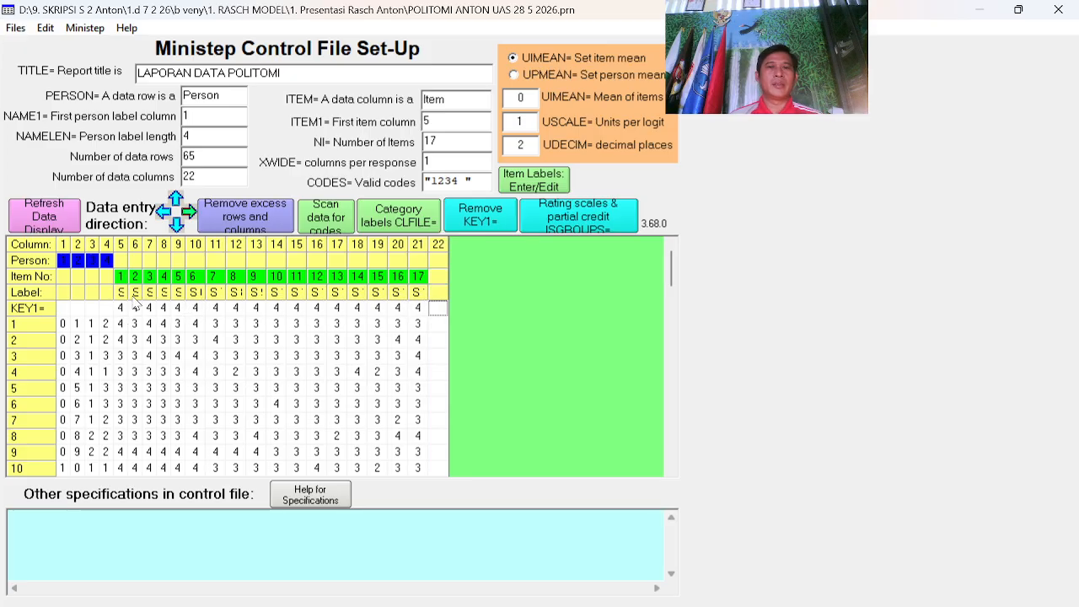
{"action": "left_click", "coordinate": [439, 245]}
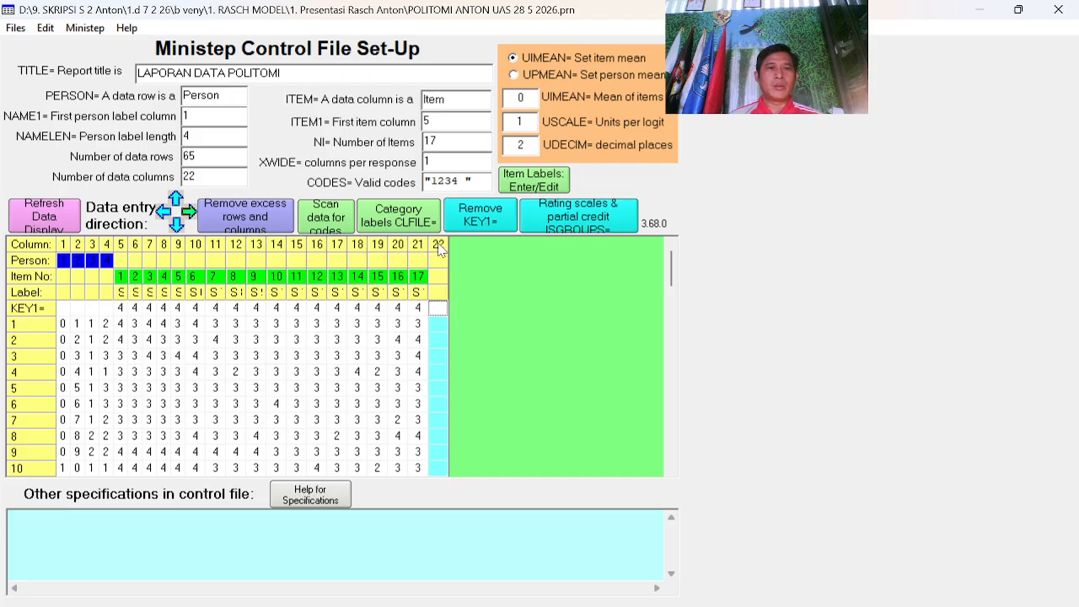
{"action": "left_click", "coordinate": [242, 221]}
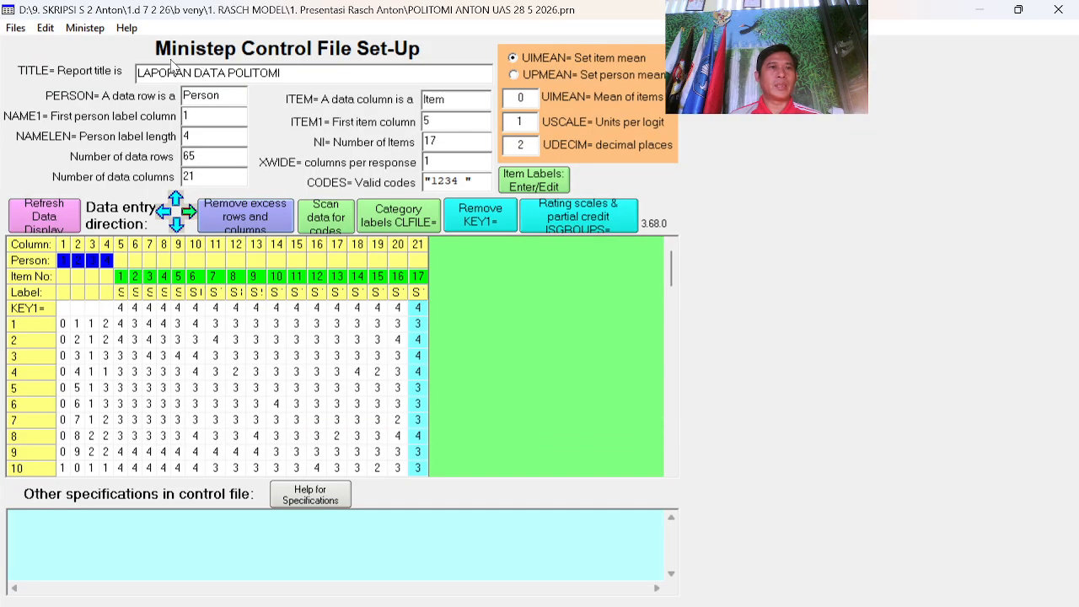
- Save the control and data file under the suggested file name with a 1 added at the end
{"action": "left_click", "coordinate": [97, 32]}
{"action": "left_click", "coordinate": [91, 33]}
{"action": "left_click", "coordinate": [87, 35]}
{"action": "left_click", "coordinate": [118, 49]}
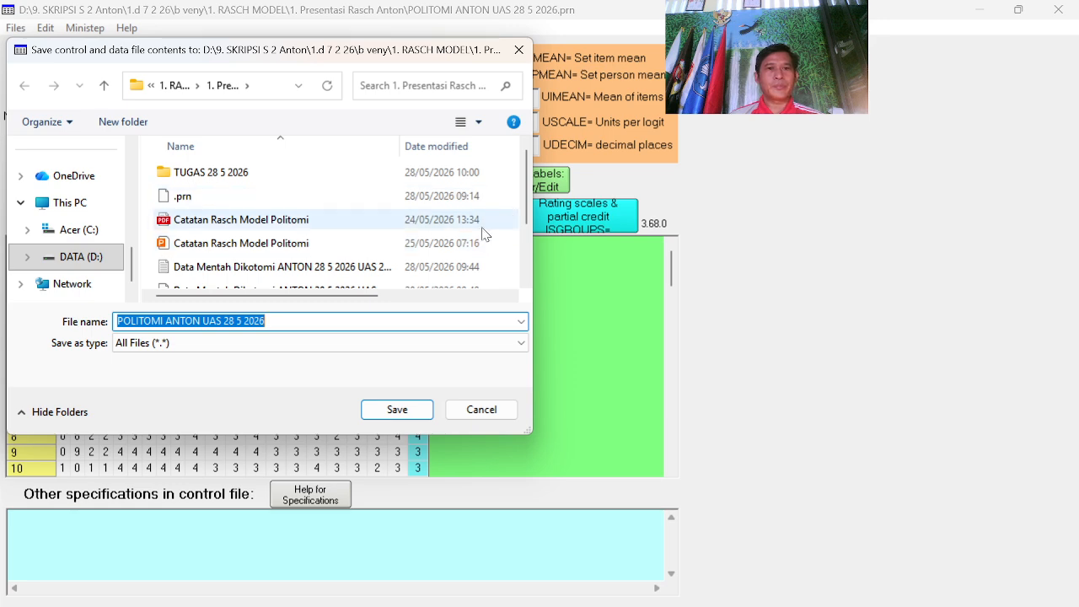
{"action": "left_click", "coordinate": [286, 323]}
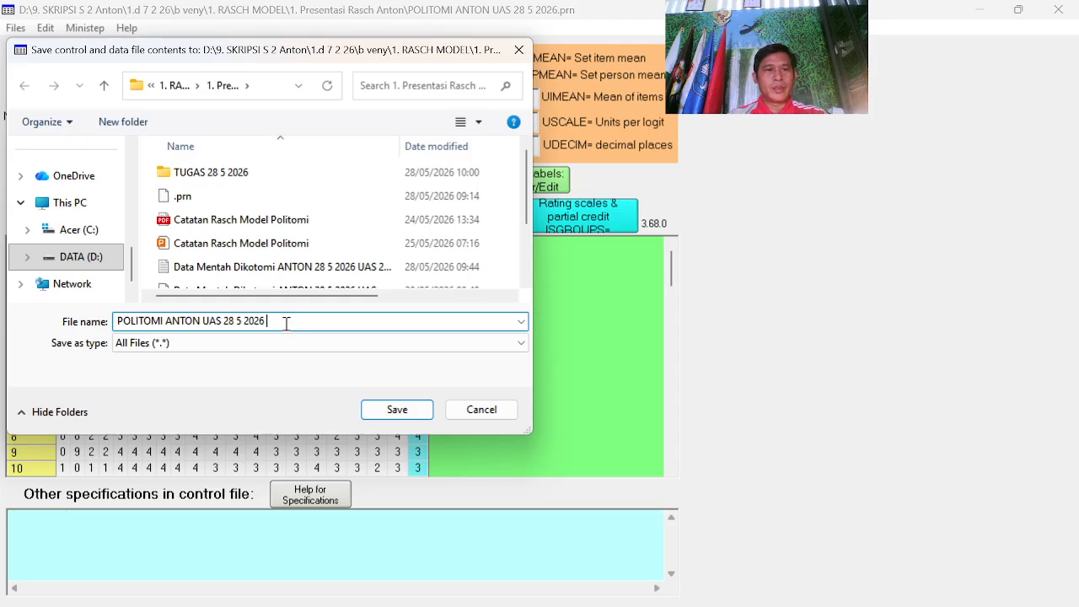
{"action": "type", "text": "1"}
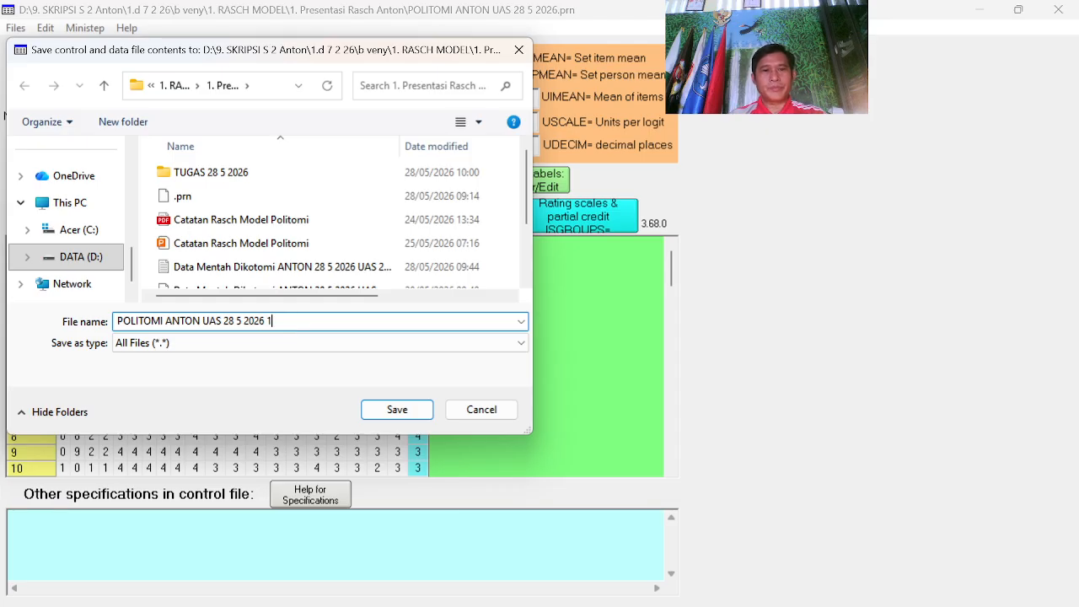
{"action": "left_click", "coordinate": [397, 410]}
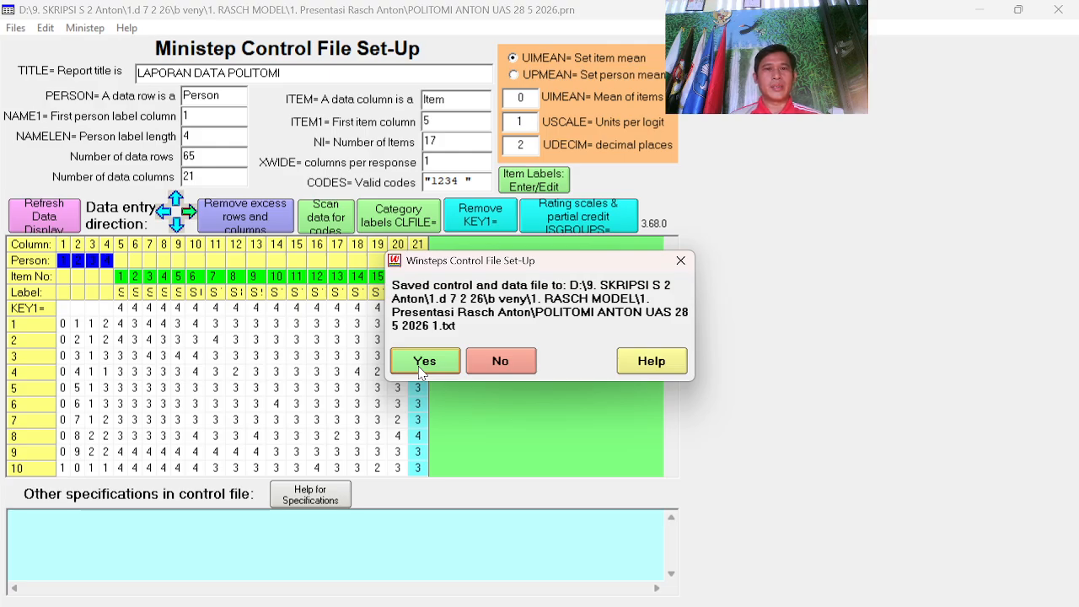
- Run the Rasch analysis on the saved control file, using a temporary report output file
{"action": "left_click", "coordinate": [421, 363]}
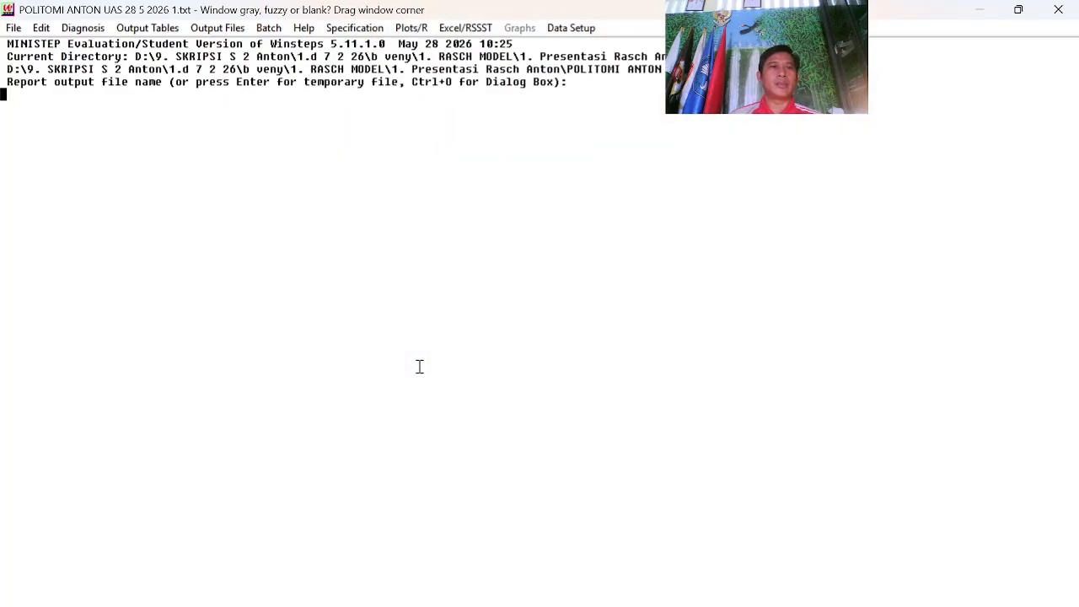
{"action": "key", "text": "Return"}
{"action": "key", "text": "Return"}
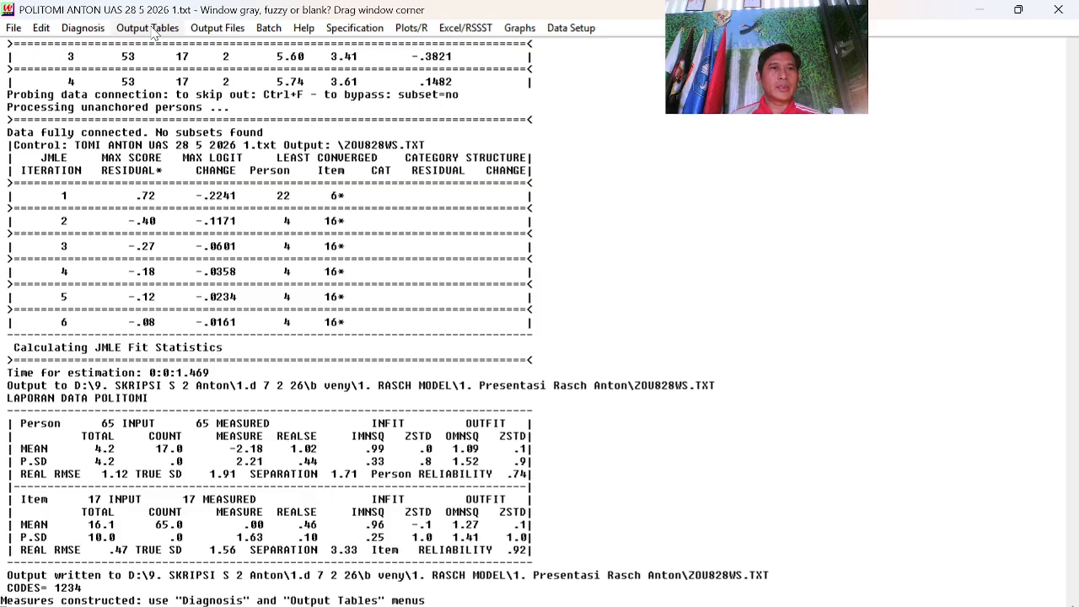
- Produce output Table 3.1 Summary statistics and review its person and item measures, separation and reliability
{"action": "left_click", "coordinate": [152, 28]}
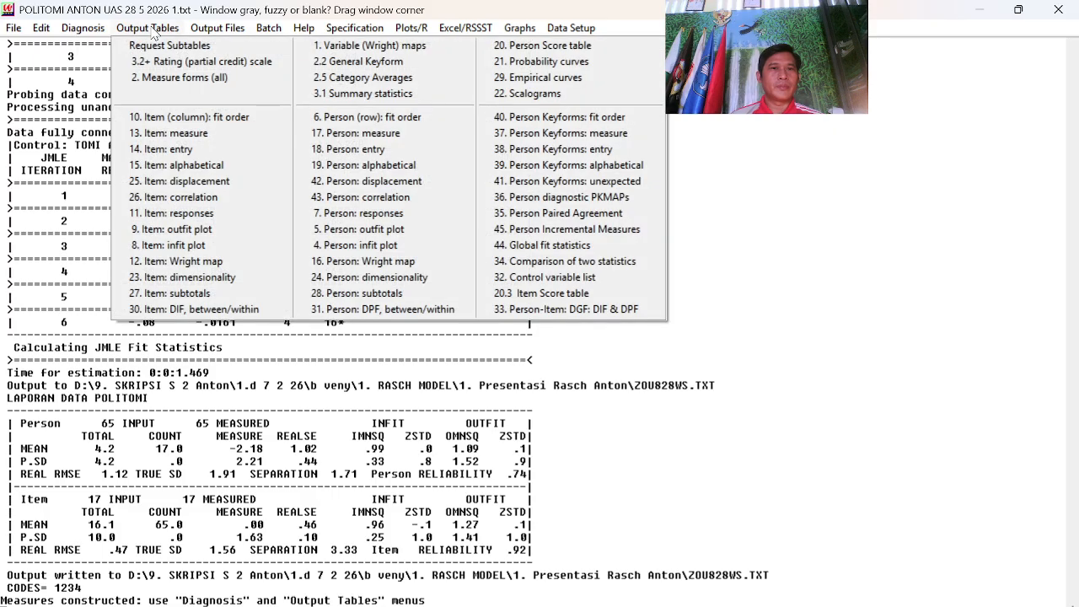
{"action": "left_click", "coordinate": [353, 93]}
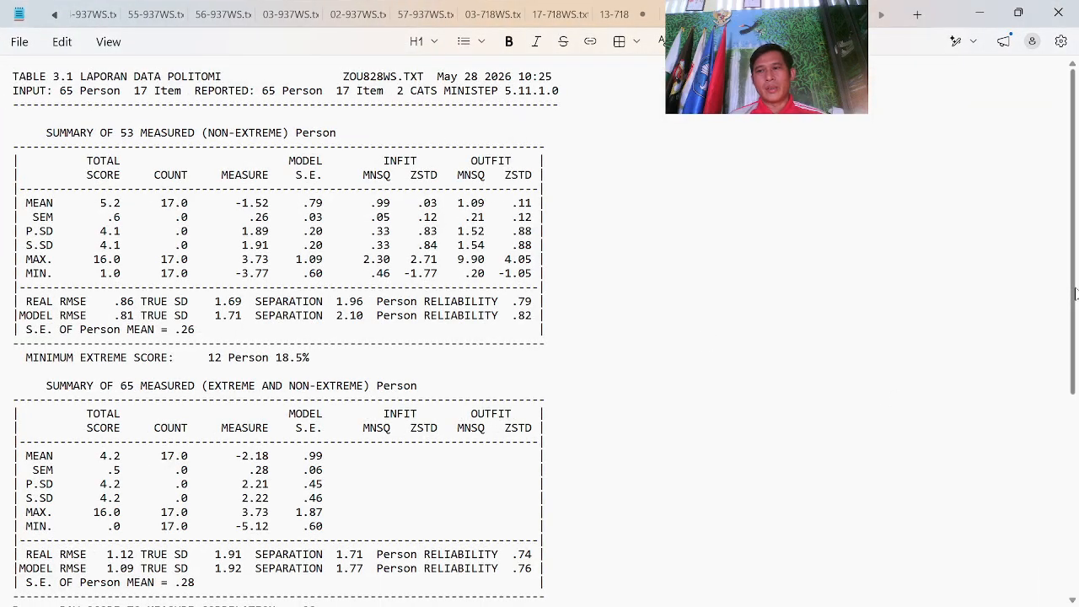
{"action": "left_click_drag", "start_coordinate": [1075, 291], "coordinate": [1043, 417]}
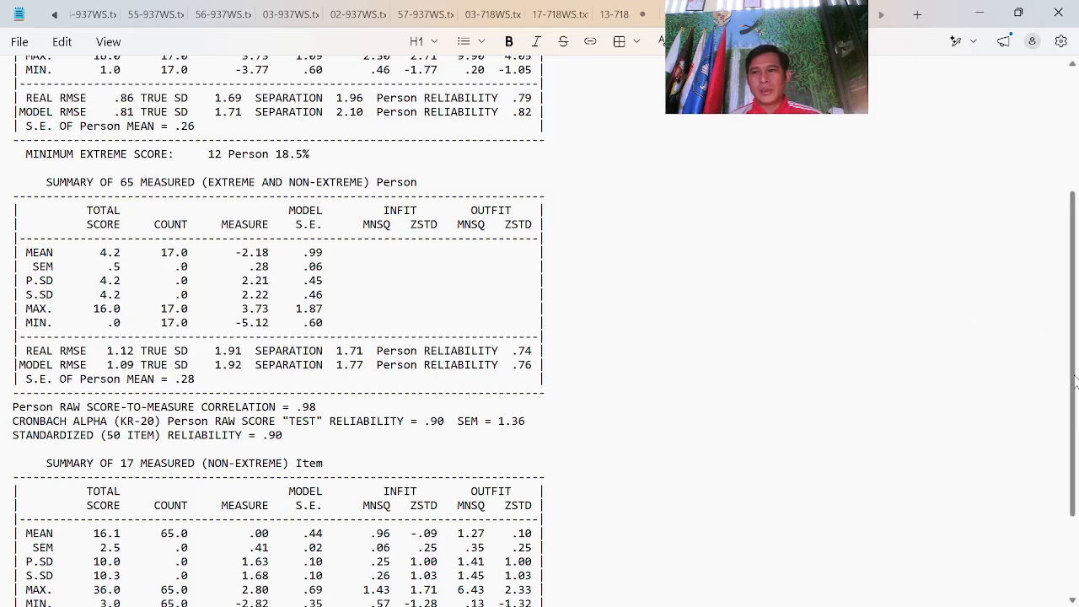
{"action": "scroll", "coordinate": [1076, 246], "scroll_direction": "up", "scroll_amount": 5}
{"action": "left_click_drag", "start_coordinate": [1076, 247], "coordinate": [1078, 297]}
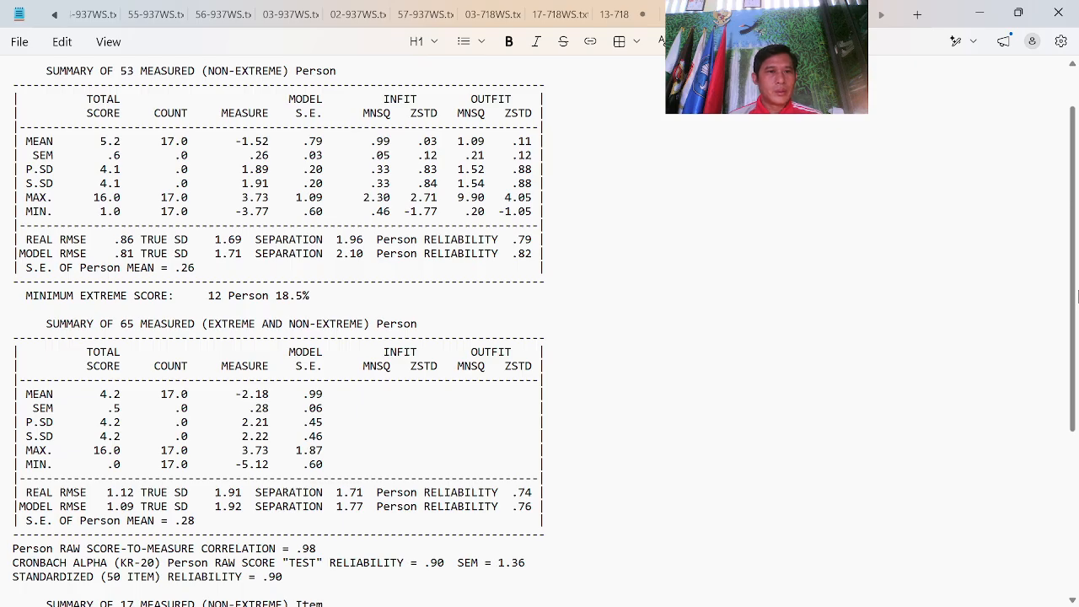
{"action": "left_click_drag", "start_coordinate": [1078, 295], "coordinate": [1078, 423]}
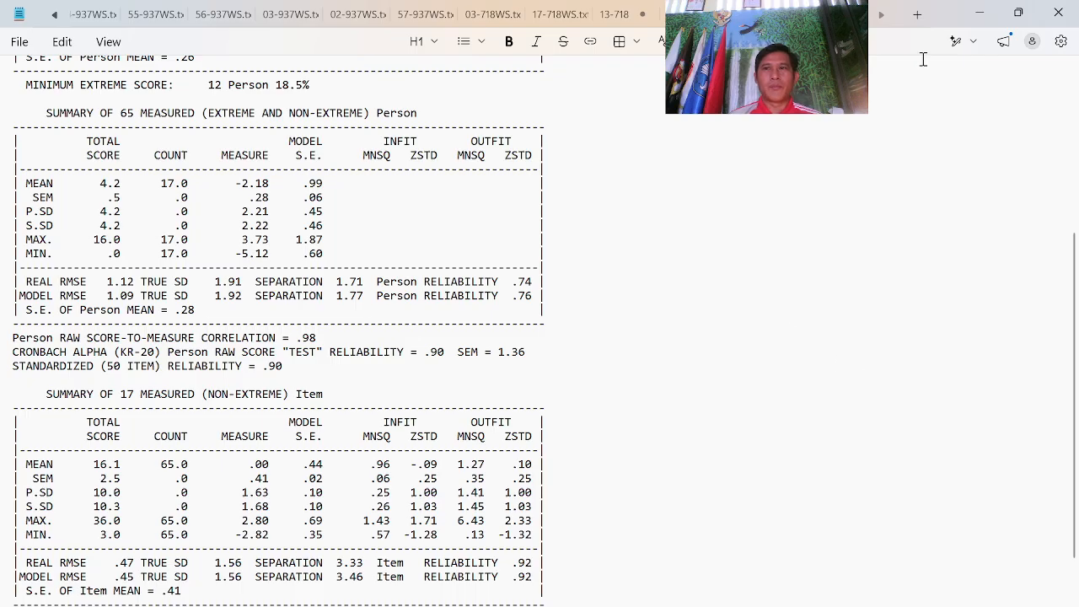
- Produce output Table 17 Person: measure for the polytomous data and place it beside the analysis window
{"action": "double_click", "coordinate": [976, 21]}
{"action": "left_click", "coordinate": [976, 25]}
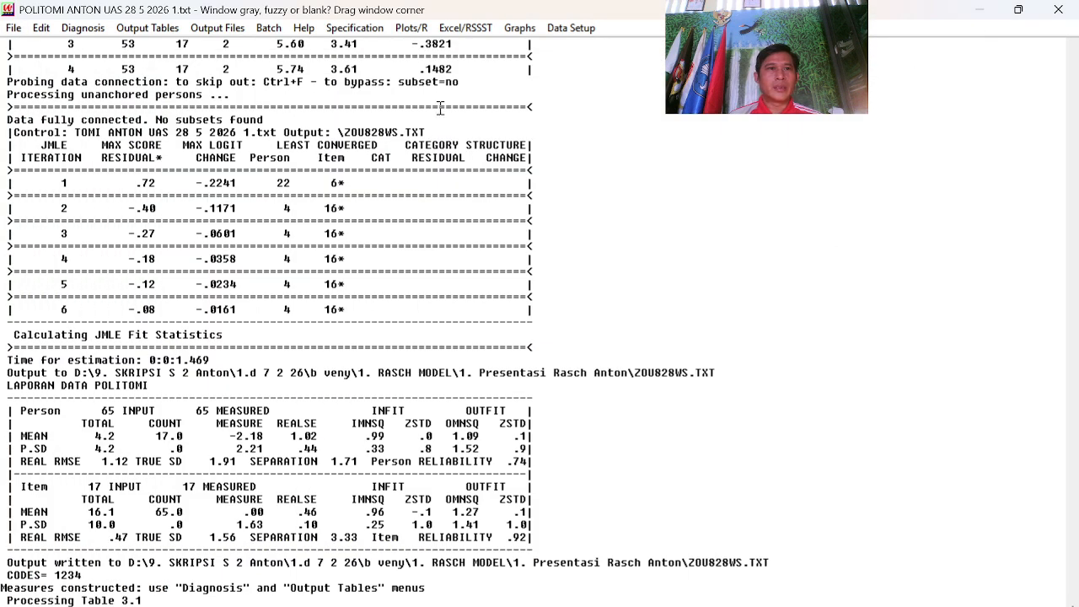
{"action": "left_click", "coordinate": [148, 29]}
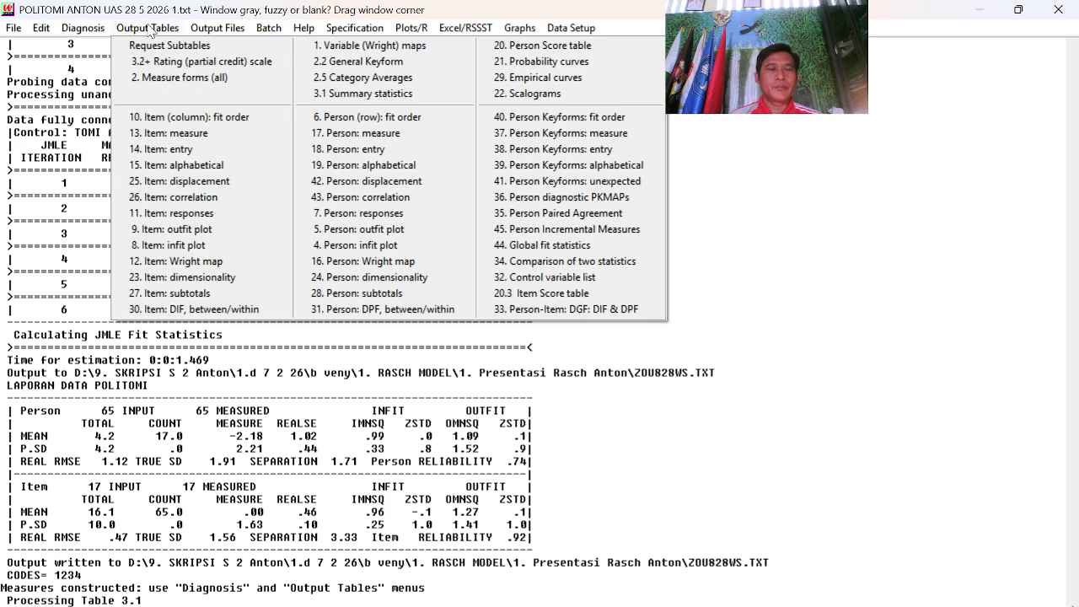
{"action": "left_click", "coordinate": [384, 135]}
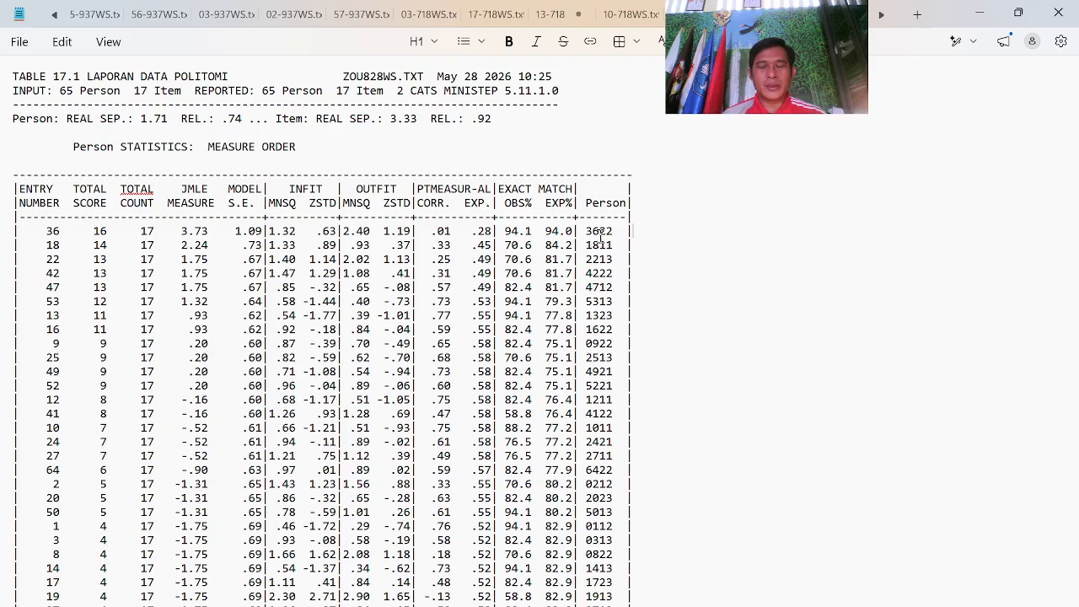
{"action": "key", "text": "super+Right"}
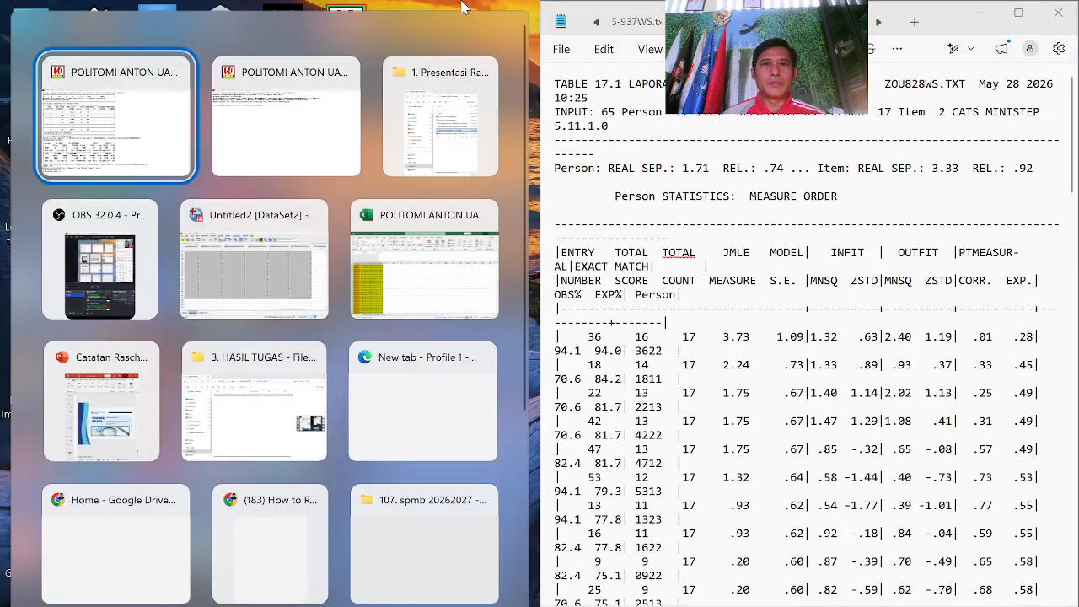
{"action": "key", "text": "Return"}
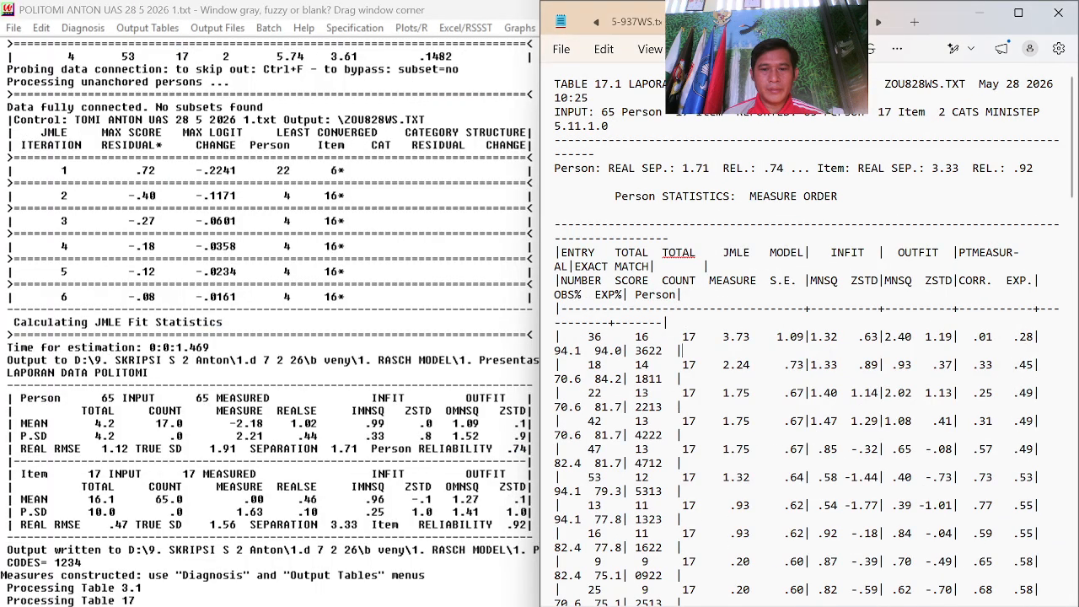
- Switch to the SPSS dataset and compare the respondents' Gender answers with their codes in the JenisKelamin column
{"action": "mouse_move", "coordinate": [602, 599]}
{"action": "left_click", "coordinate": [631, 582]}
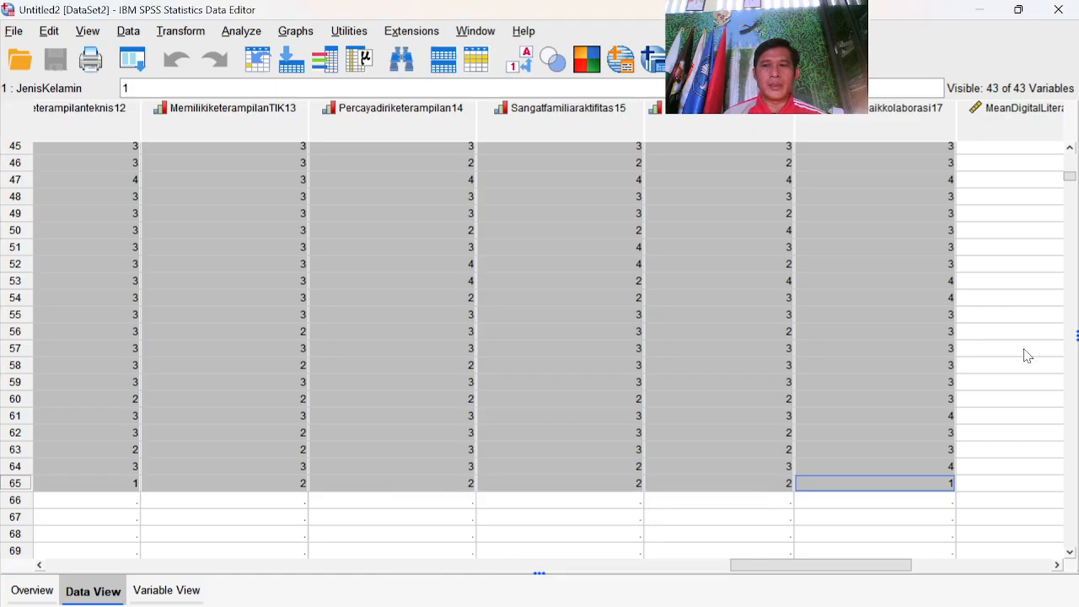
{"action": "left_click_drag", "start_coordinate": [886, 567], "coordinate": [202, 567]}
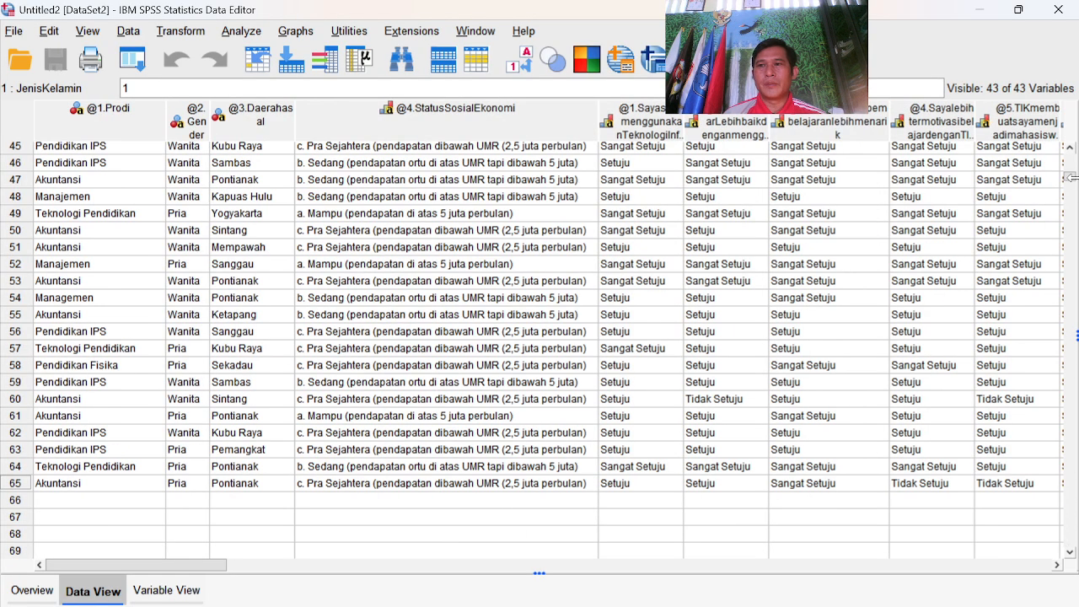
{"action": "left_click_drag", "start_coordinate": [1070, 177], "coordinate": [1073, 127]}
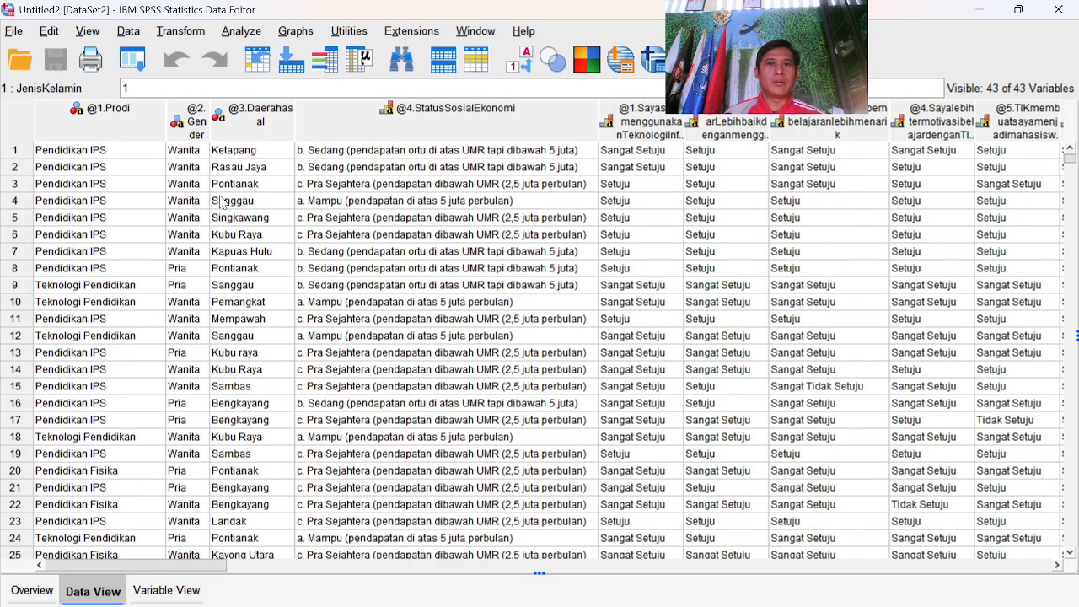
{"action": "left_click", "coordinate": [190, 152]}
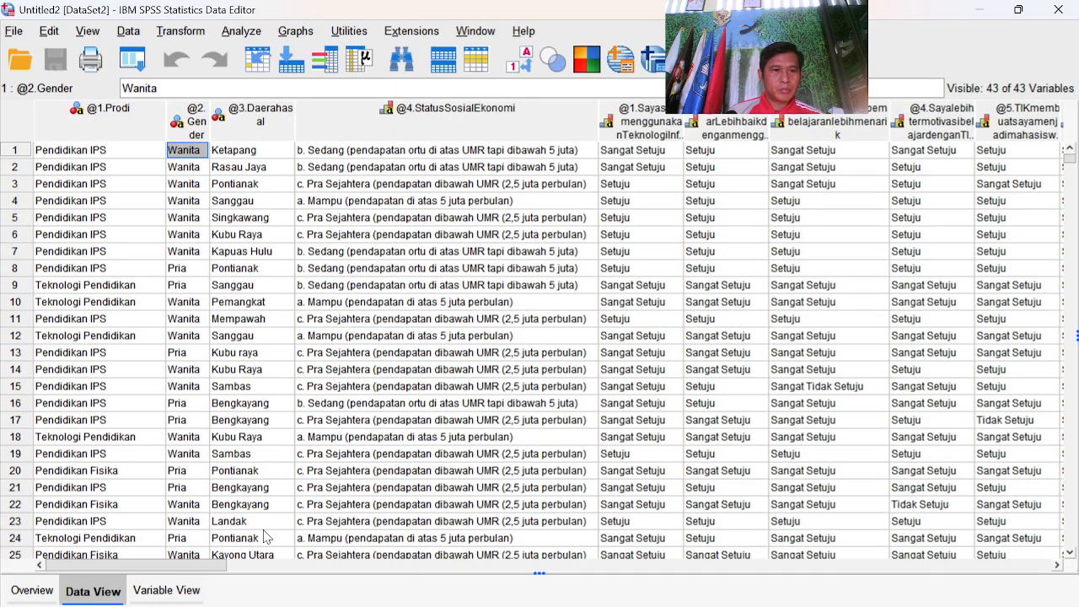
{"action": "left_click_drag", "start_coordinate": [166, 566], "coordinate": [481, 549]}
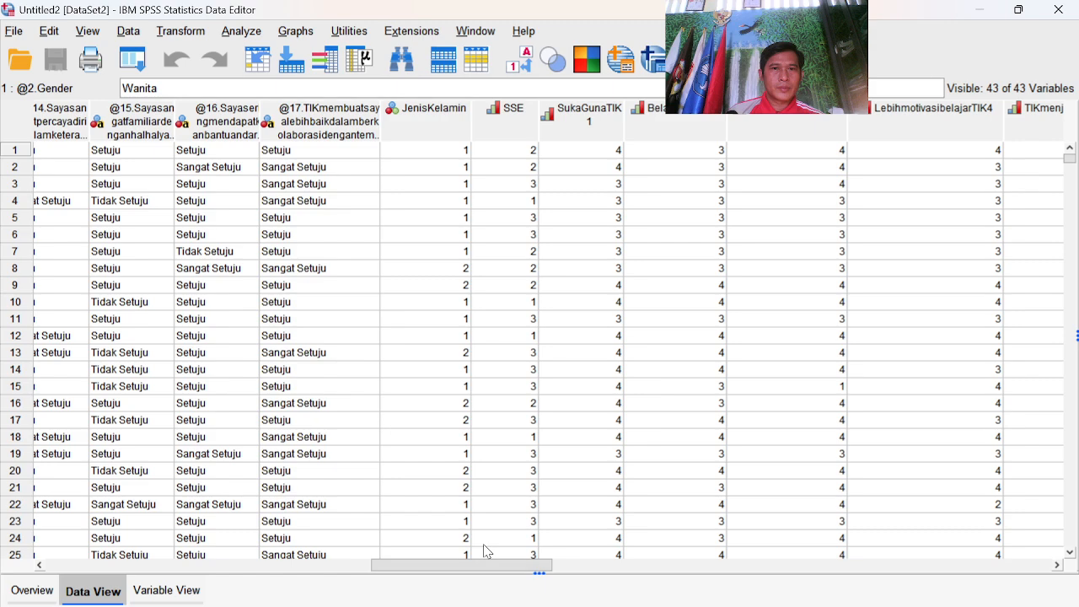
{"action": "left_click", "coordinate": [448, 156]}
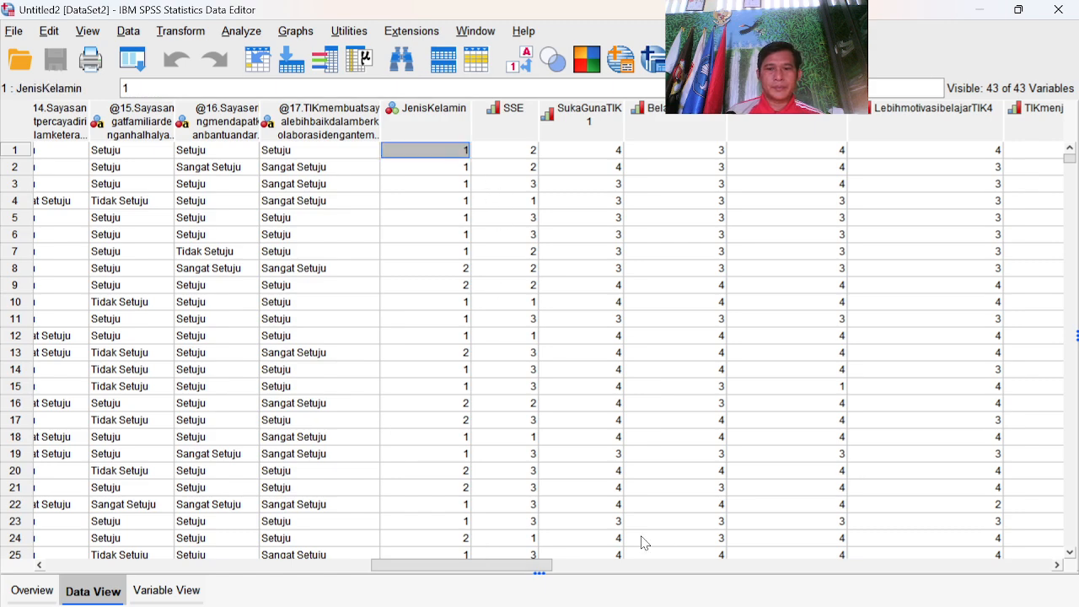
{"action": "left_click_drag", "start_coordinate": [534, 566], "coordinate": [210, 566]}
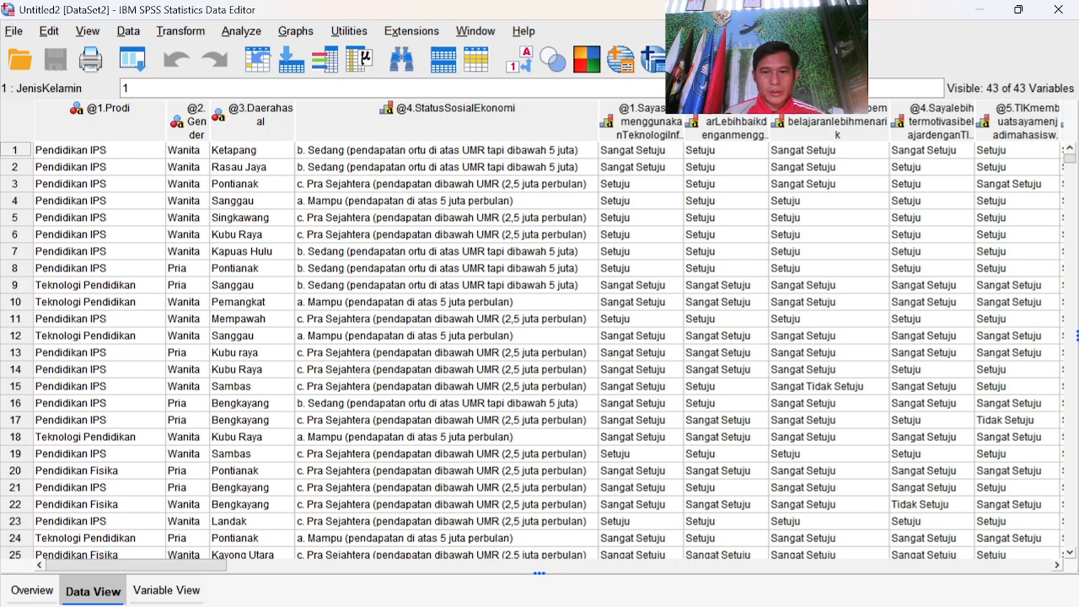
- Return to the Ministep analysis, produce Table 17 Person: measure again and show the report at full size
{"action": "left_click", "coordinate": [773, 588]}
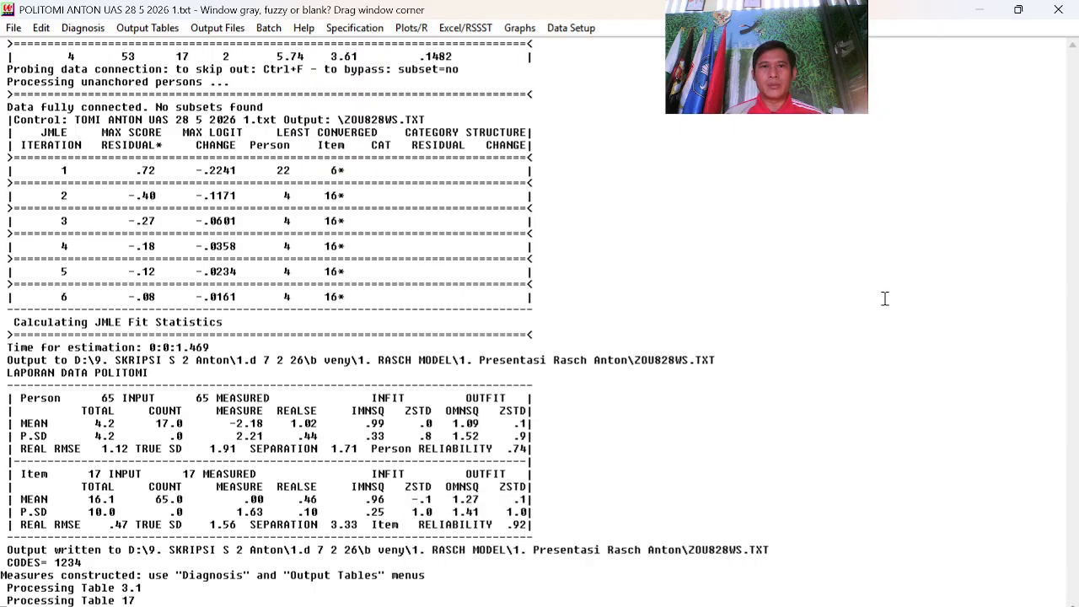
{"action": "left_click", "coordinate": [715, 606]}
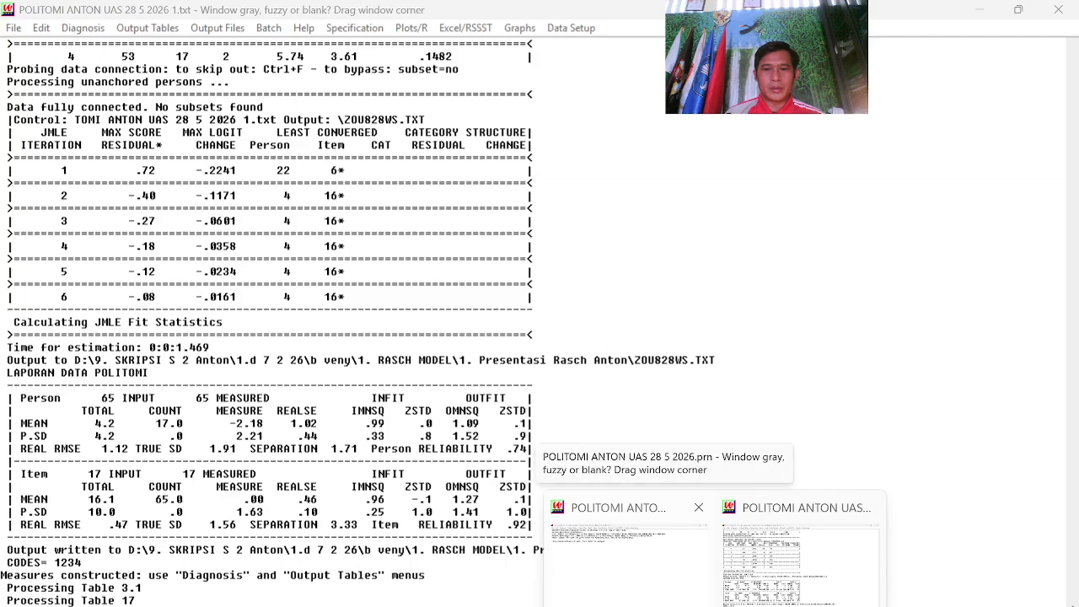
{"action": "left_click", "coordinate": [767, 561]}
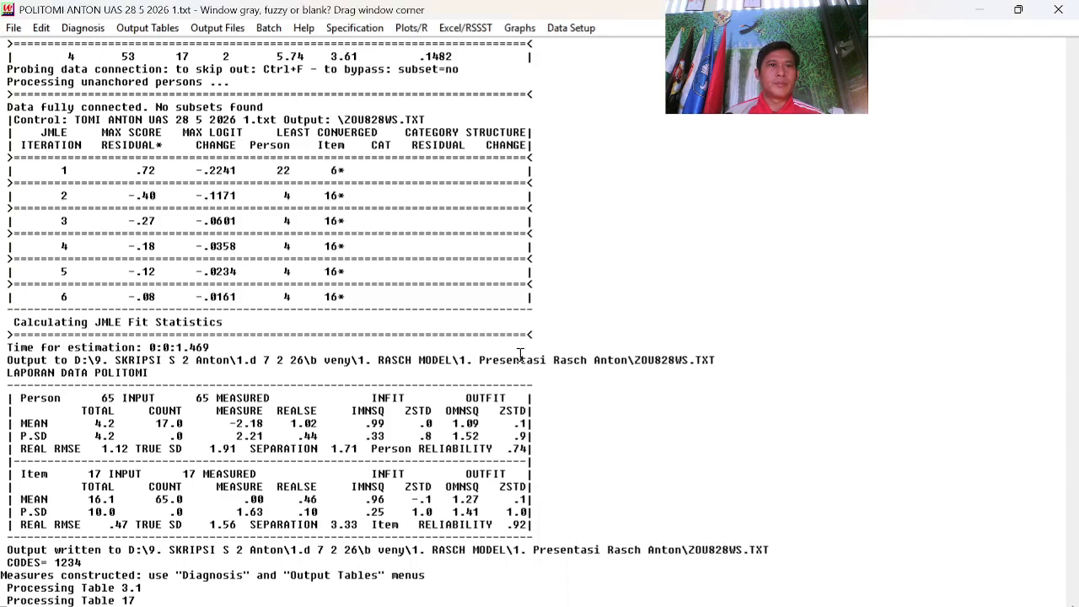
{"action": "left_click", "coordinate": [153, 27]}
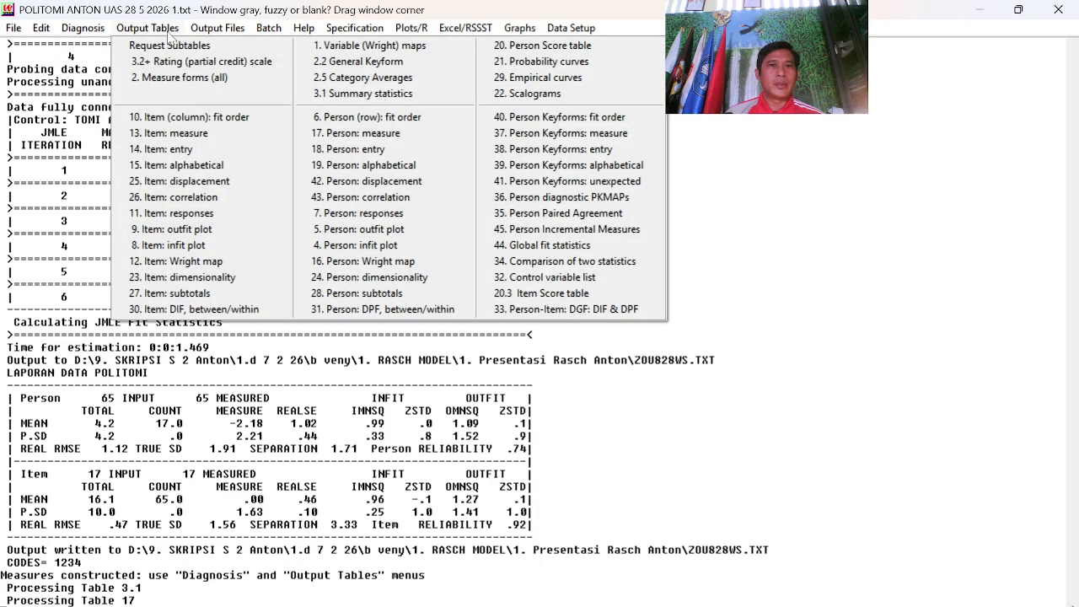
{"action": "left_click", "coordinate": [365, 134]}
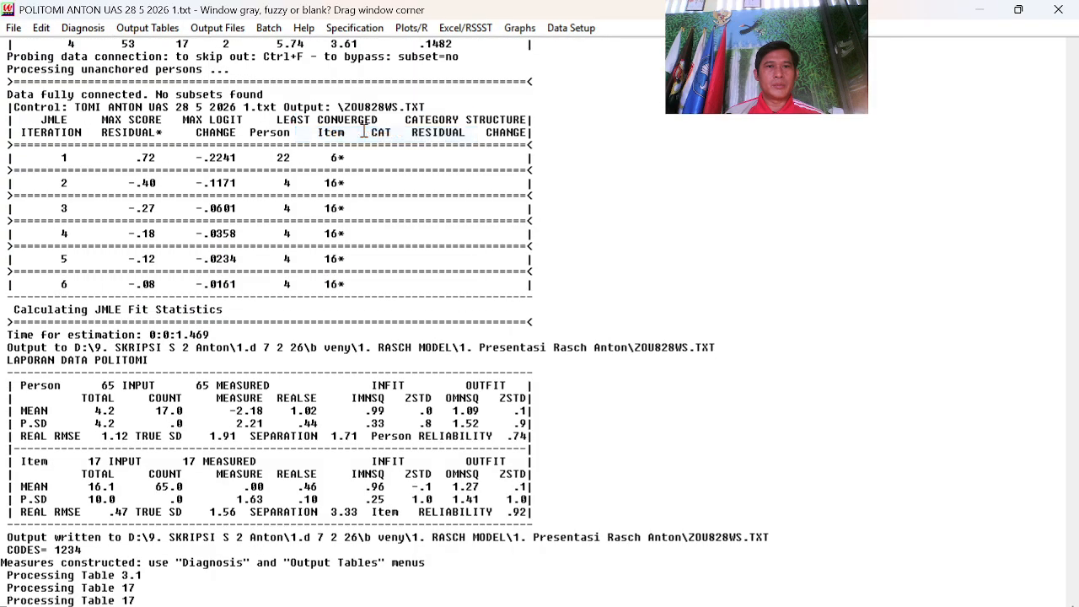
{"action": "left_click", "coordinate": [1018, 13]}
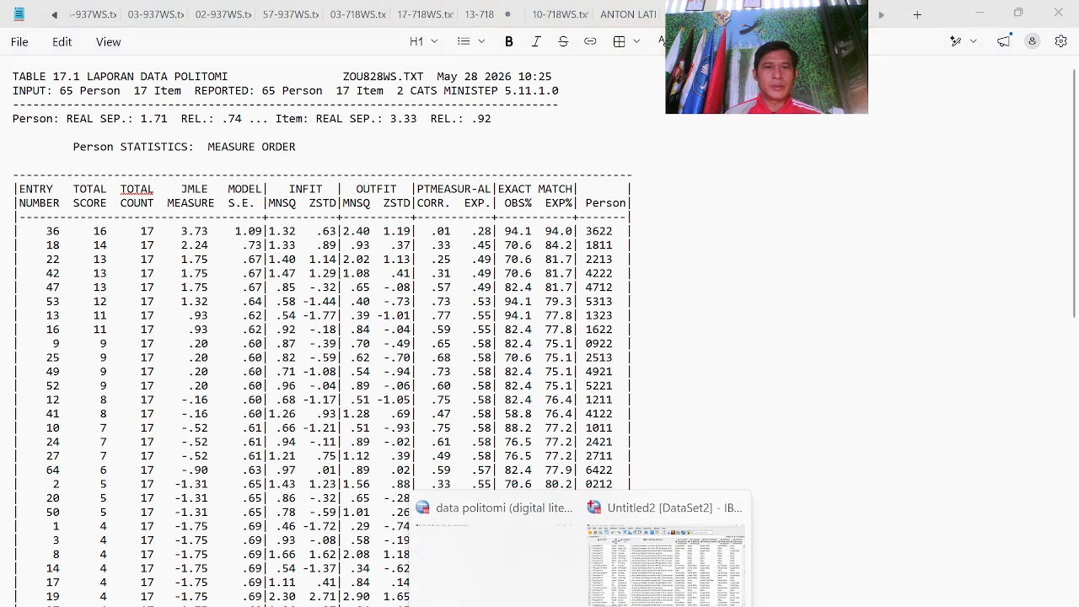
- Examine the person measures in Table 17 from highest to lowest, checking the person codes against the respondent data in SPSS
{"action": "left_click", "coordinate": [678, 594]}
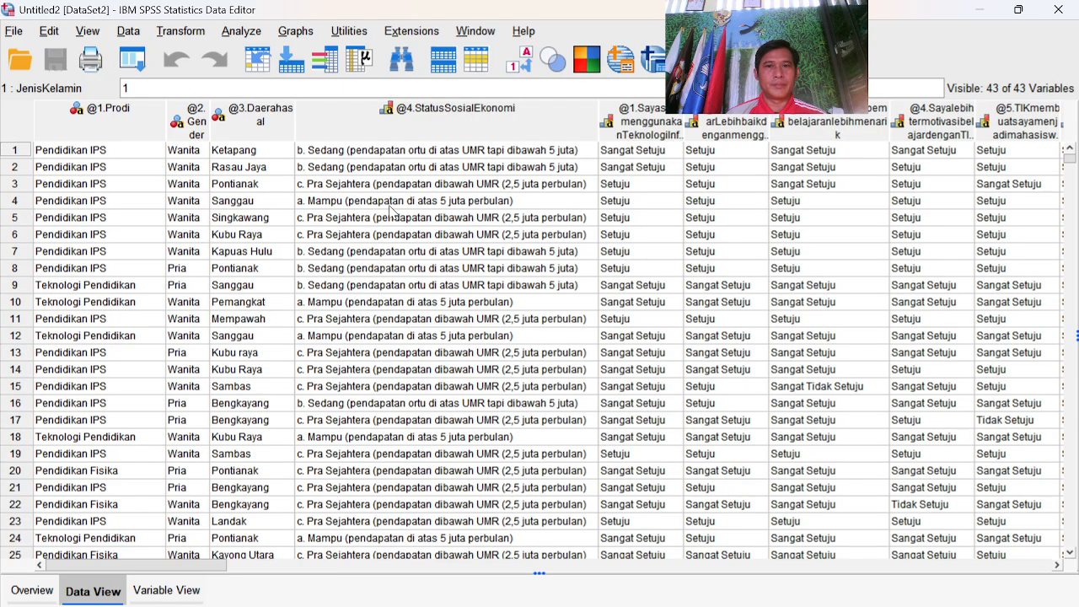
{"action": "left_click", "coordinate": [978, 18]}
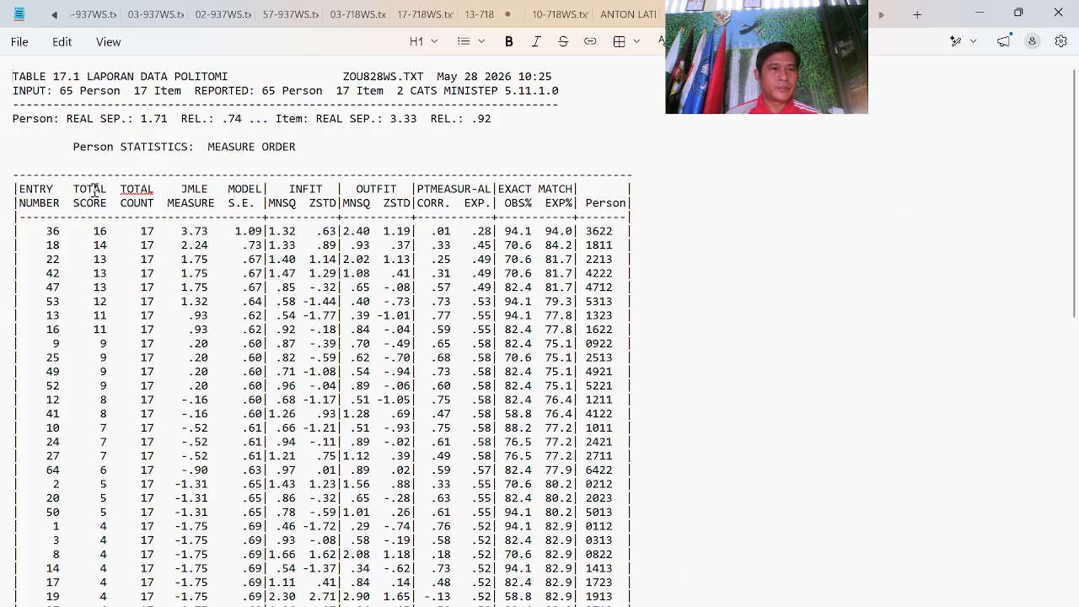
{"action": "left_click_drag", "start_coordinate": [1074, 203], "coordinate": [1074, 479]}
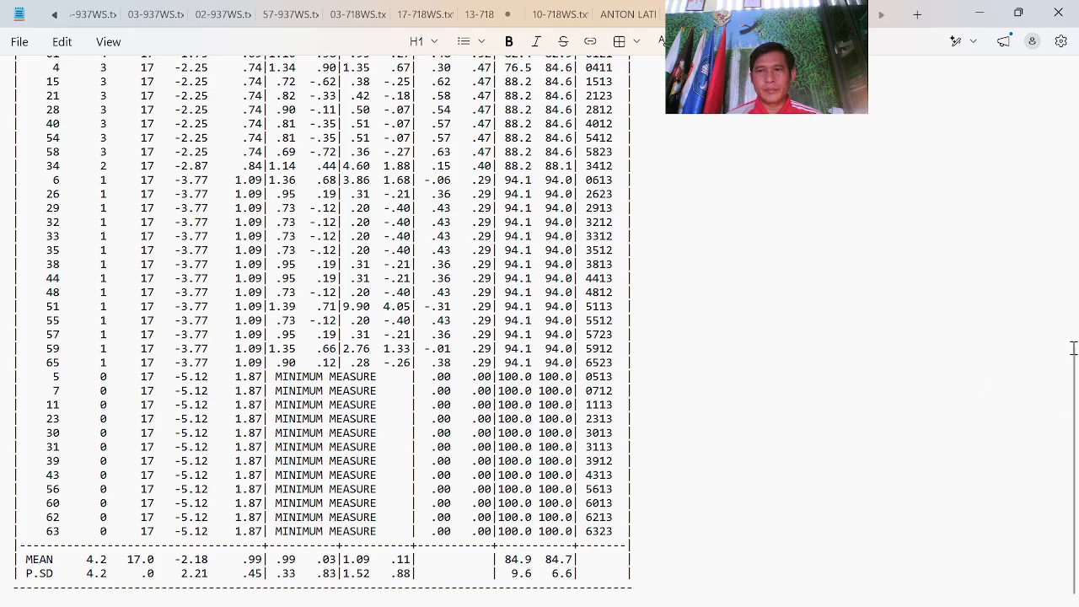
{"action": "scroll", "coordinate": [1063, 312], "scroll_direction": "up", "scroll_amount": 6}
{"action": "scroll", "coordinate": [1057, 280], "scroll_direction": "down", "scroll_amount": 6}
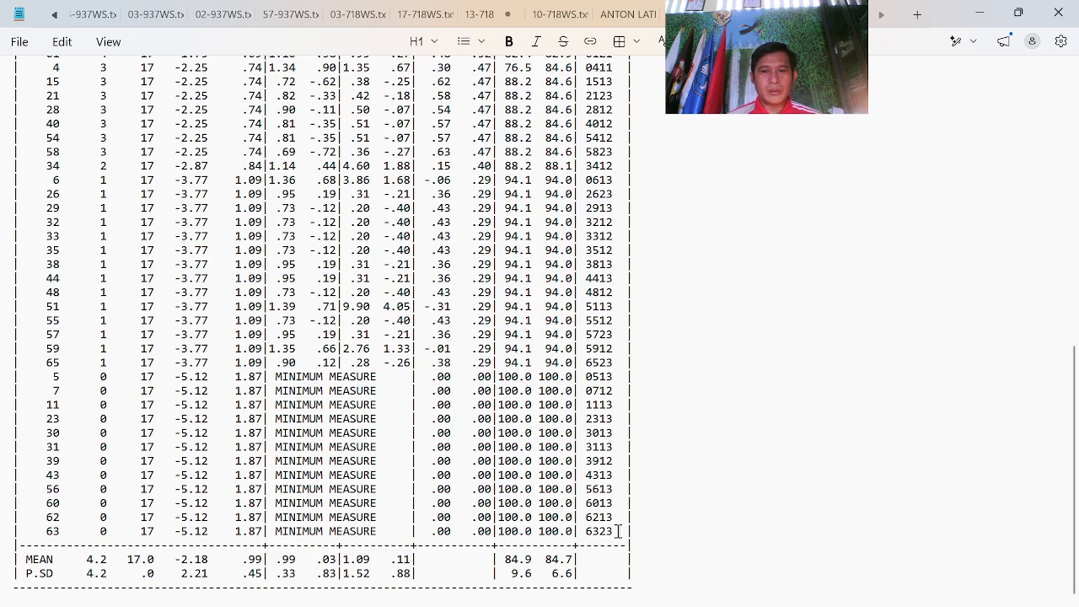
{"action": "left_click", "coordinate": [580, 606]}
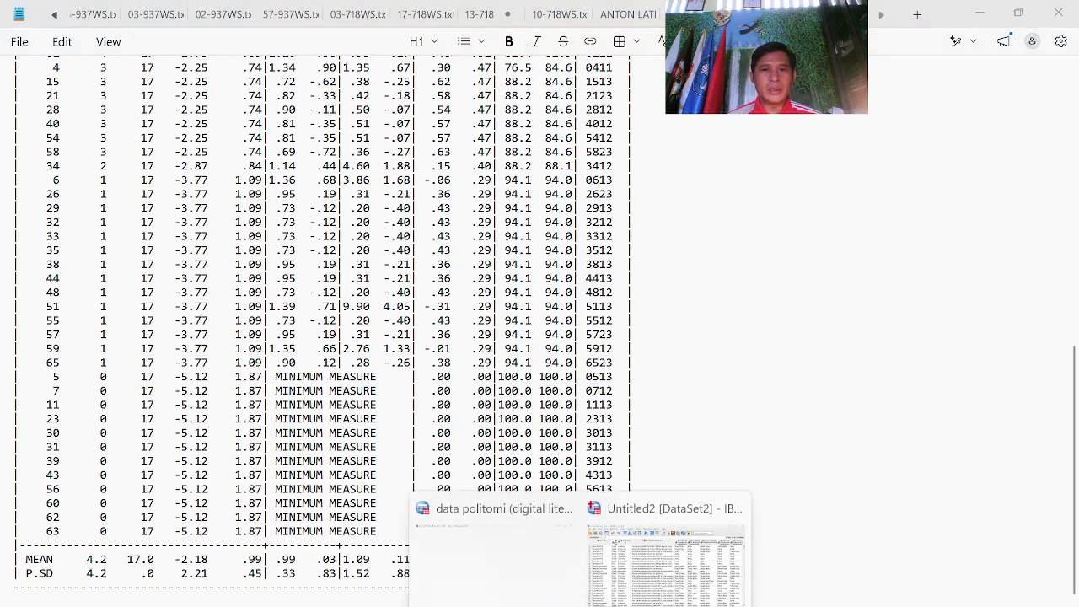
{"action": "left_click", "coordinate": [652, 595]}
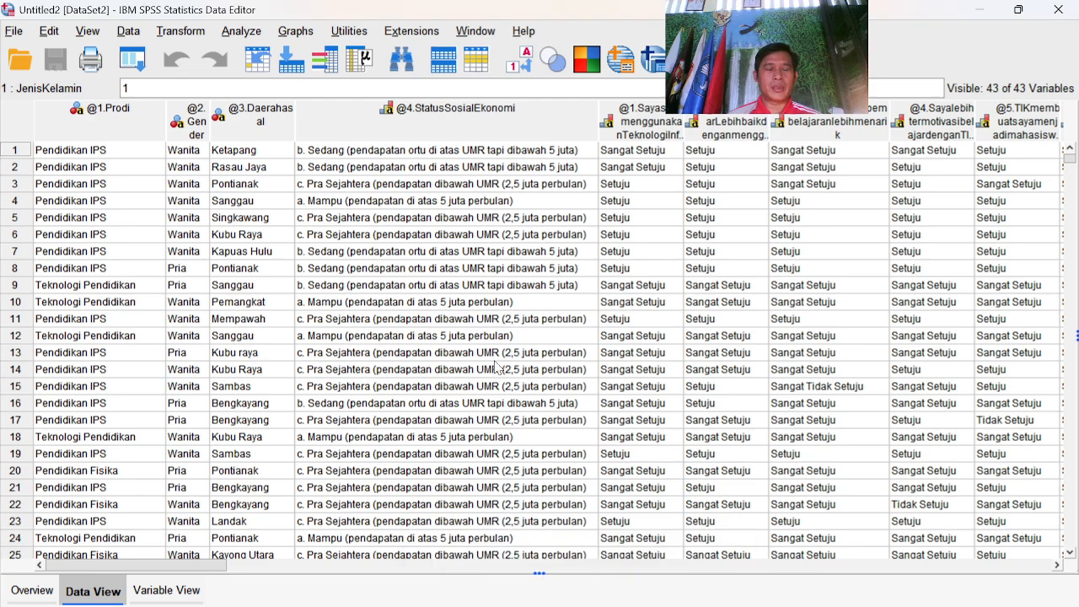
{"action": "left_click", "coordinate": [974, 11]}
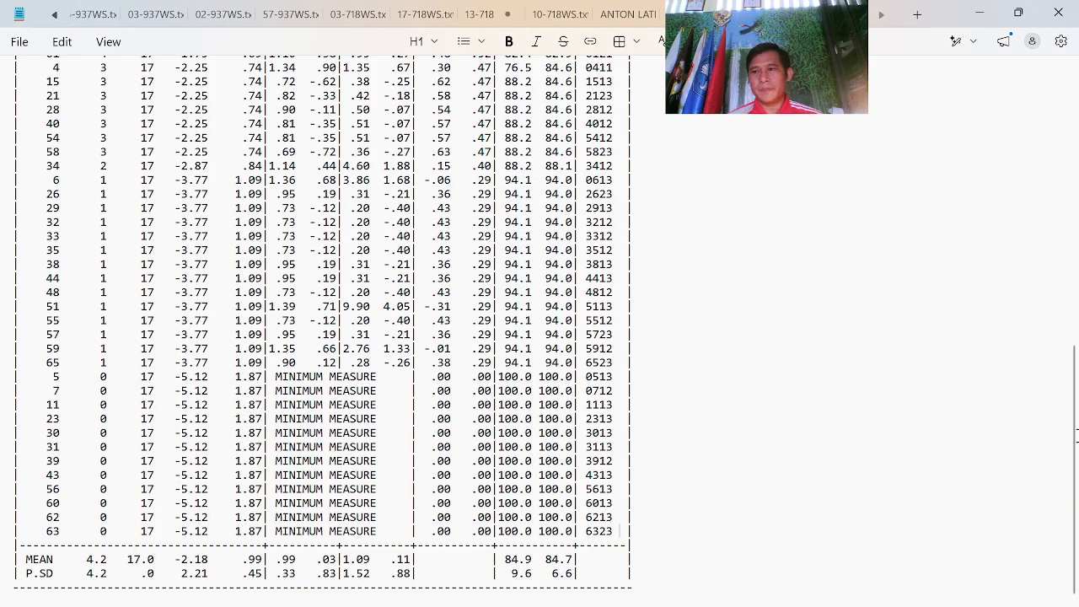
{"action": "left_click_drag", "start_coordinate": [1076, 443], "coordinate": [1077, 19]}
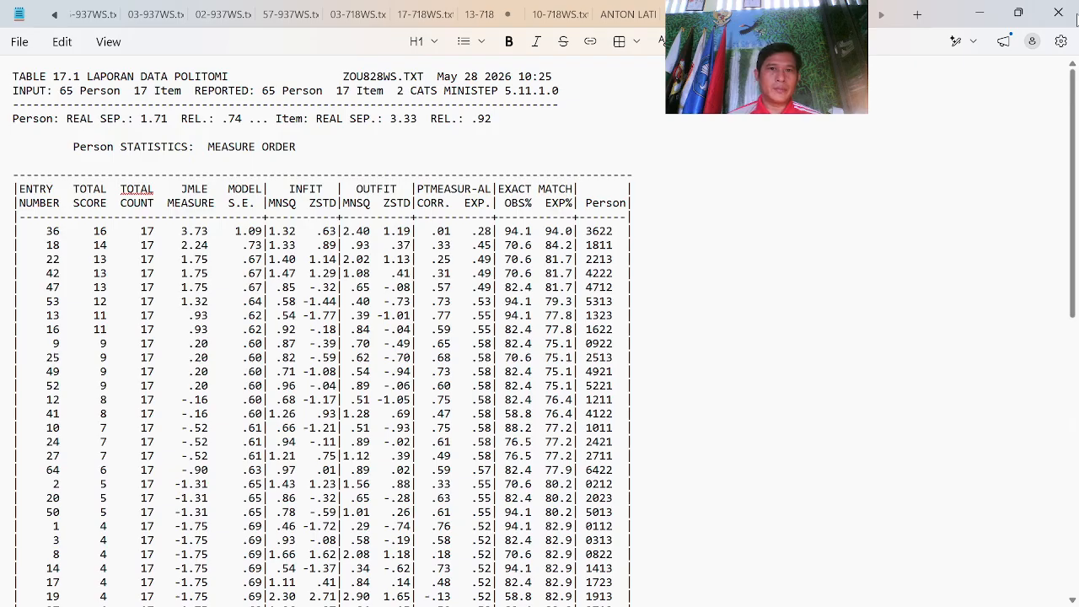
- Go back to the Ministep analysis and produce output Table 13 Item: measure
{"action": "left_click", "coordinate": [978, 17]}
{"action": "left_click", "coordinate": [145, 28]}
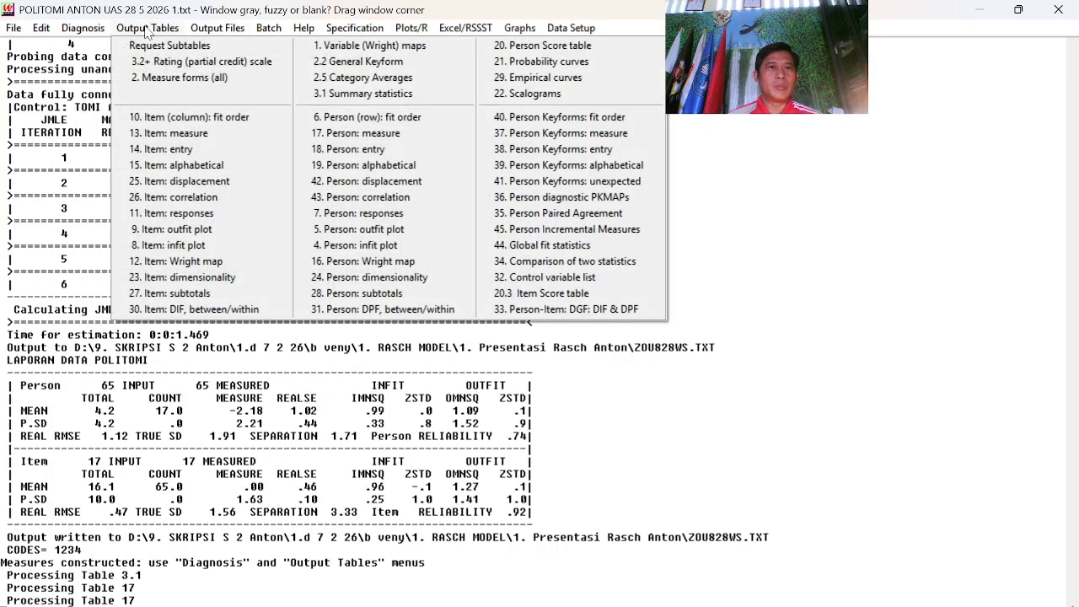
{"action": "left_click", "coordinate": [181, 134]}
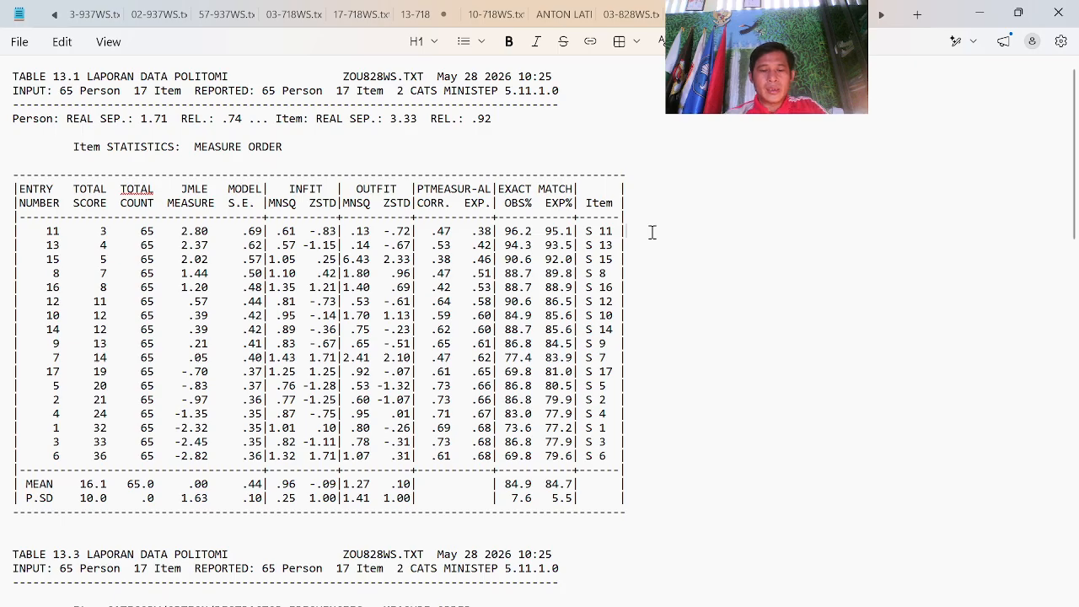
- Annotate the rows of items S 11 and S 13 in Table 13.1 with FIT
{"action": "type", "text": "FIT"}
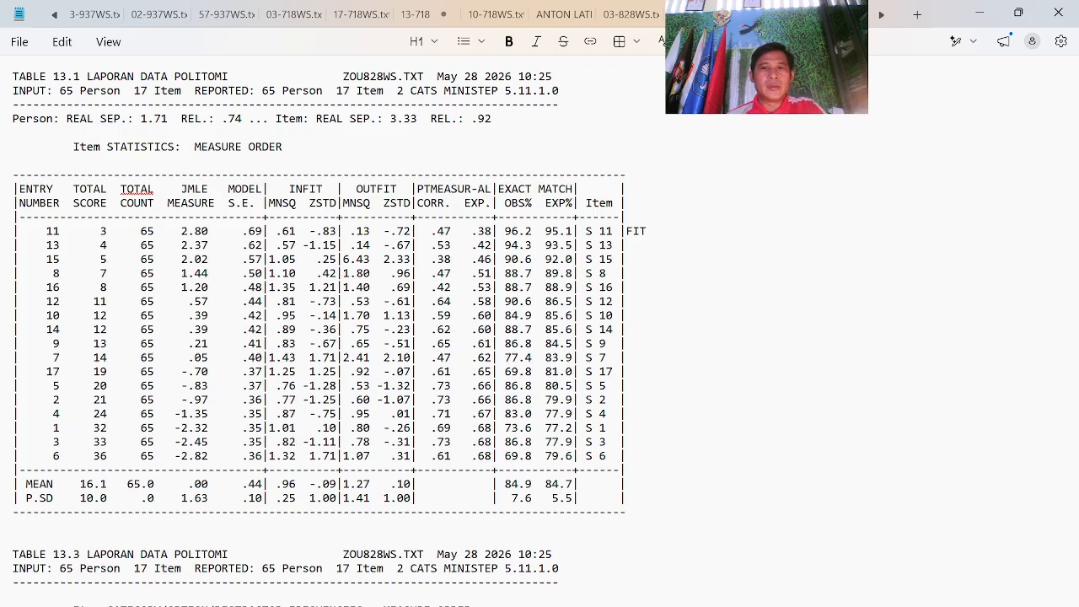
{"action": "type", "text": "FIT"}
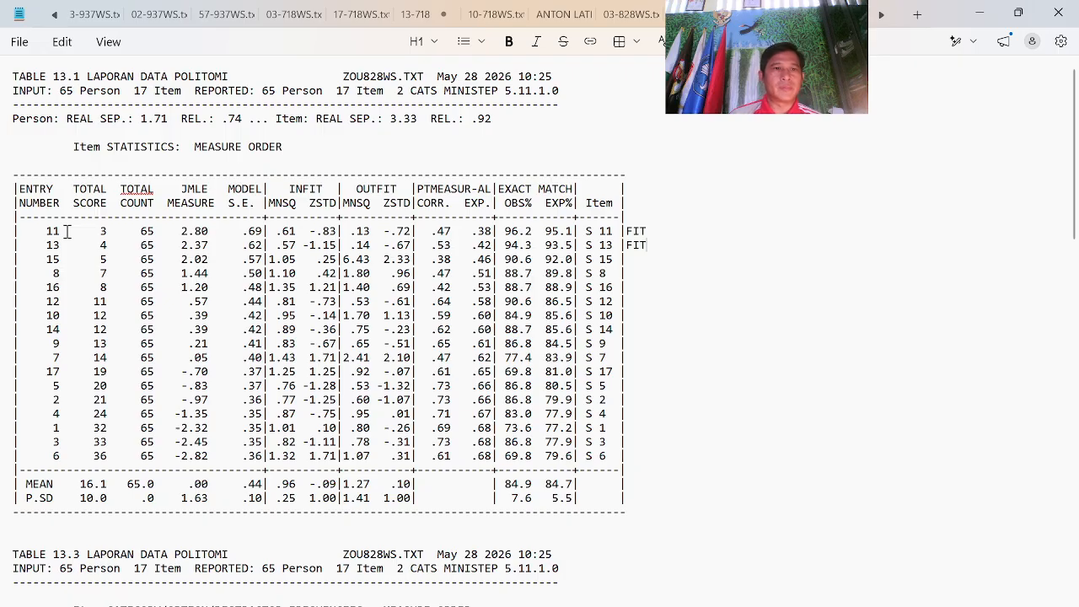
{"action": "left_click_drag", "start_coordinate": [67, 231], "coordinate": [34, 231]}
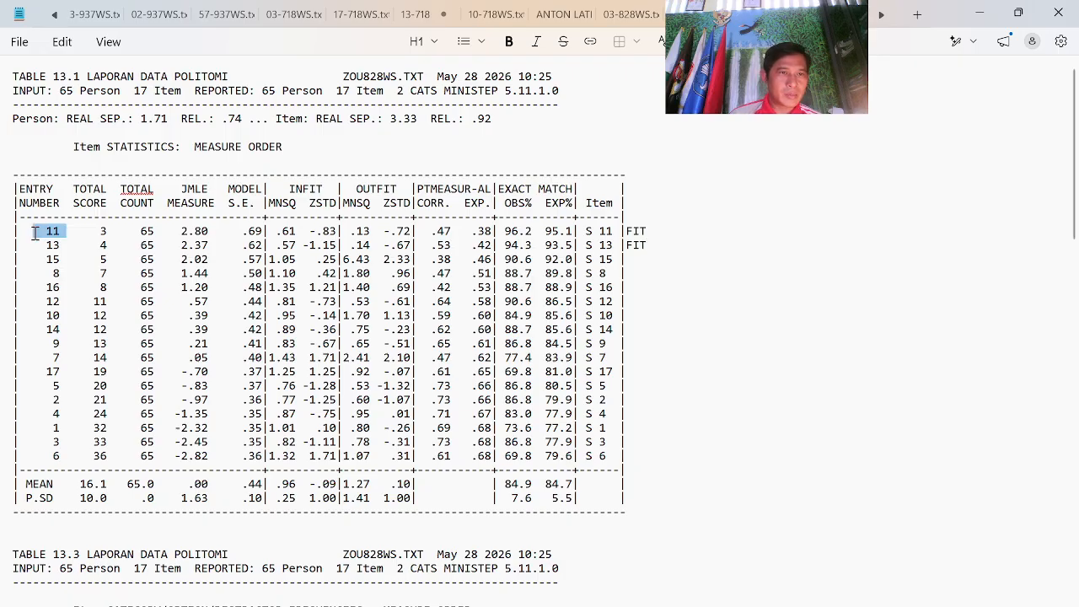
{"action": "left_click", "coordinate": [707, 373]}
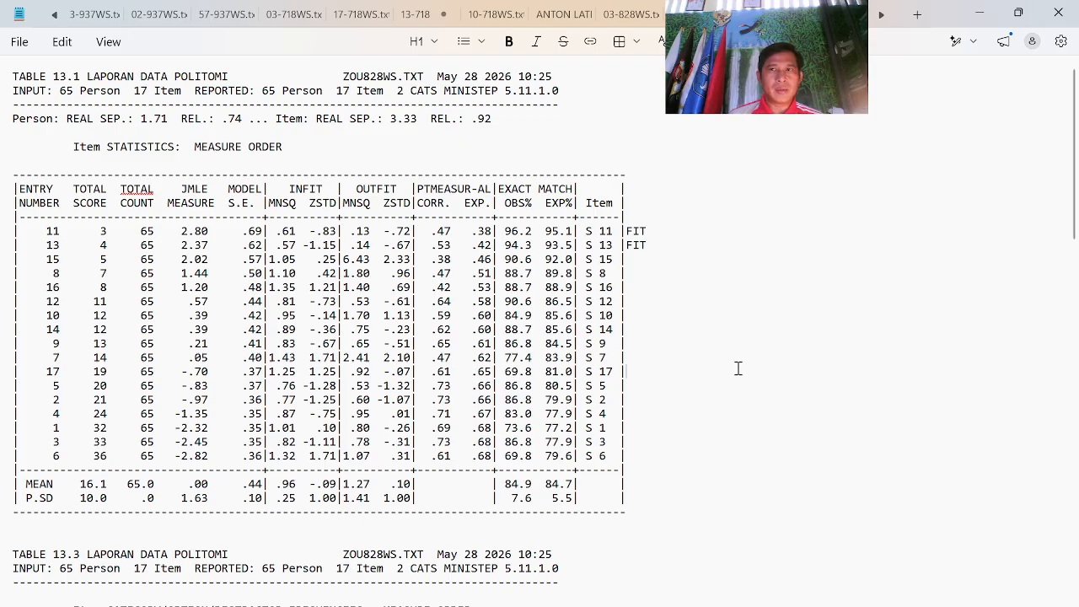
- Go back to the Ministep analysis and produce output Table 10 Item (column): fit order
{"action": "left_click", "coordinate": [979, 13]}
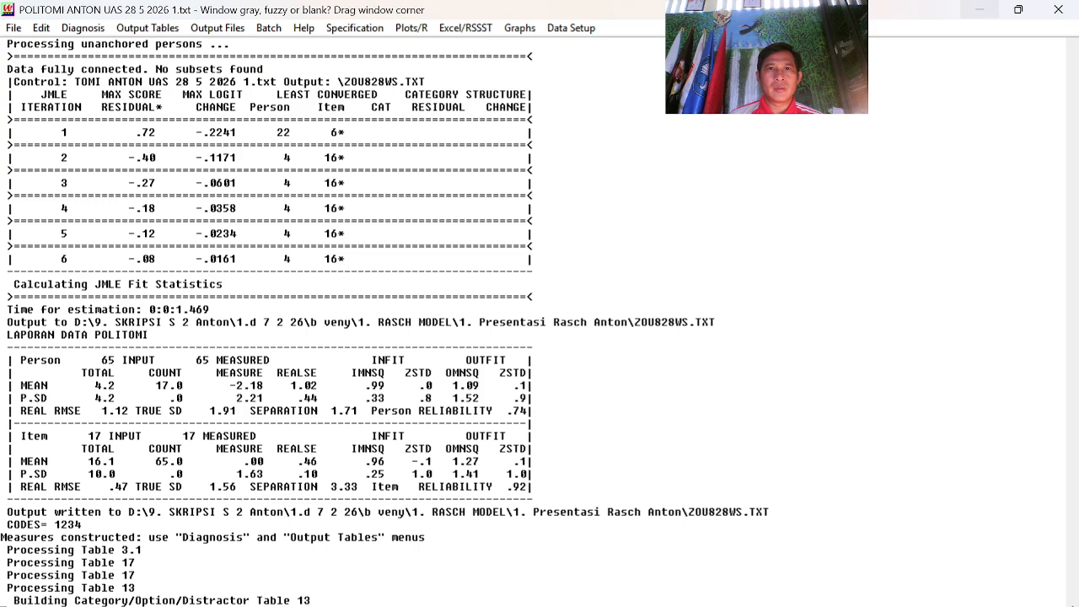
{"action": "left_click", "coordinate": [156, 30]}
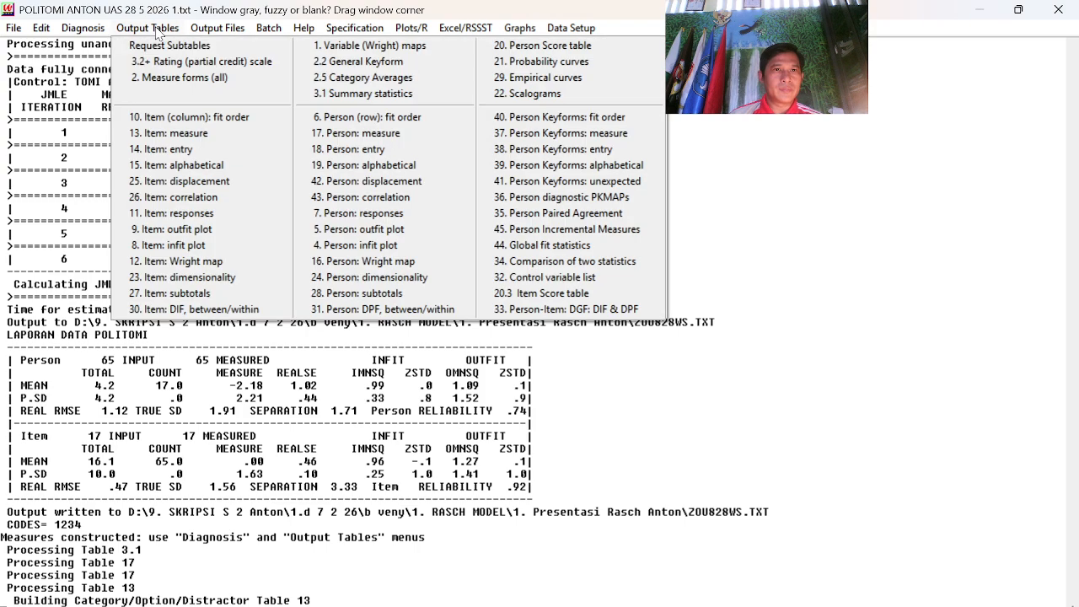
{"action": "left_click", "coordinate": [211, 117]}
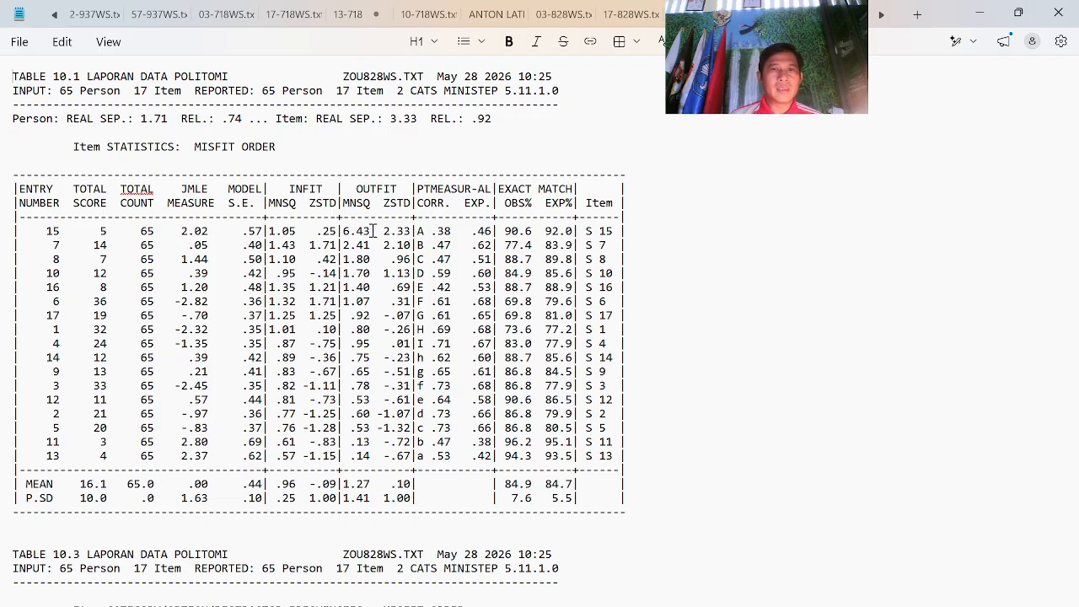
- Annotate the row of item S 15 in Table 10.1 with MISFIT and the row of item S 12 with FIT
{"action": "left_click", "coordinate": [655, 237]}
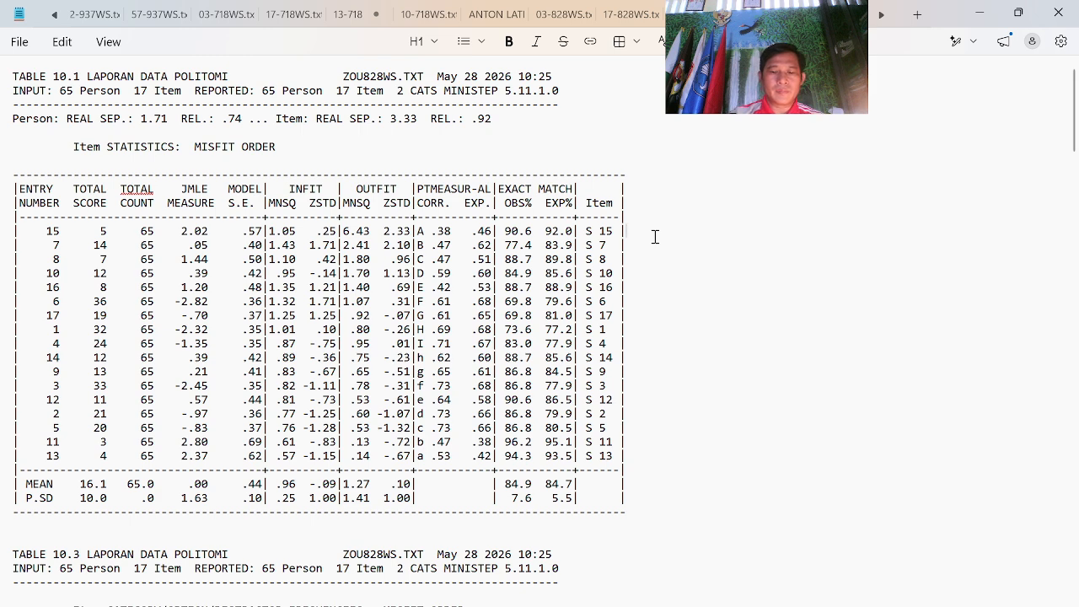
{"action": "type", "text": "MI"}
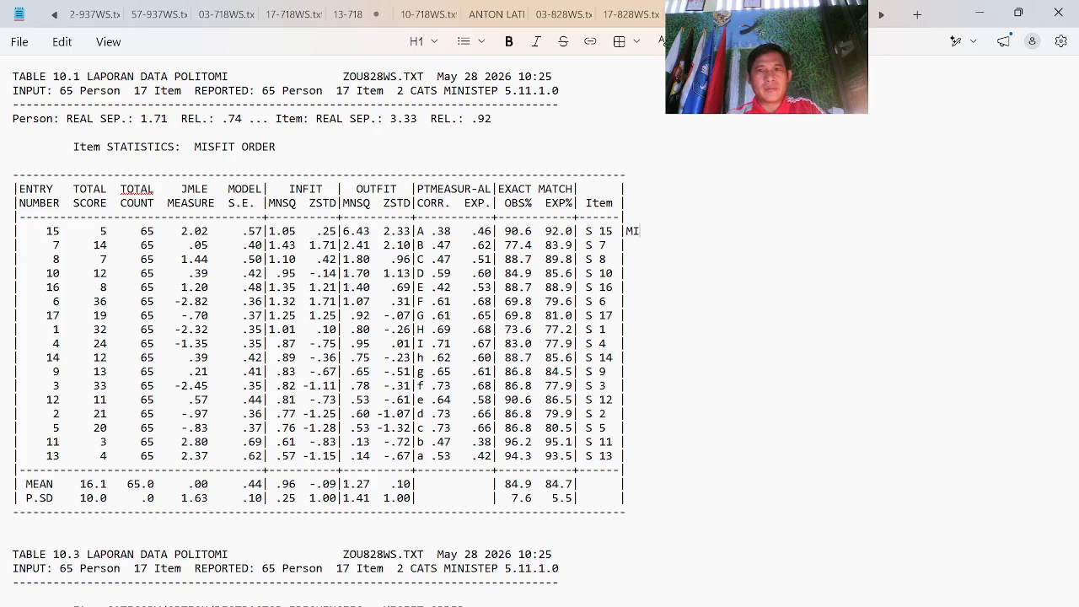
{"action": "type", "text": "SF"}
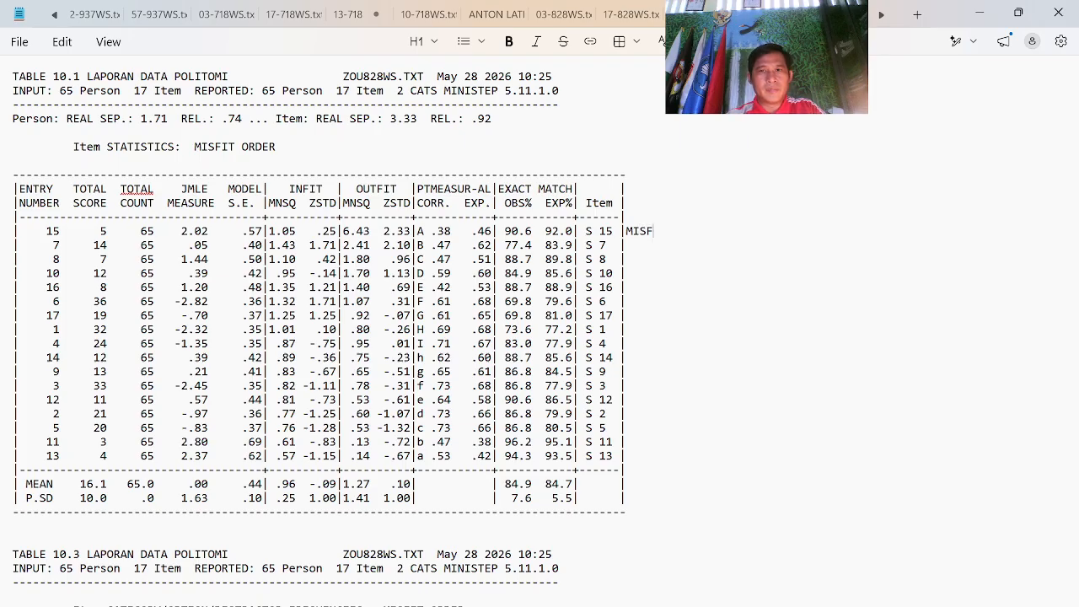
{"action": "type", "text": "IT"}
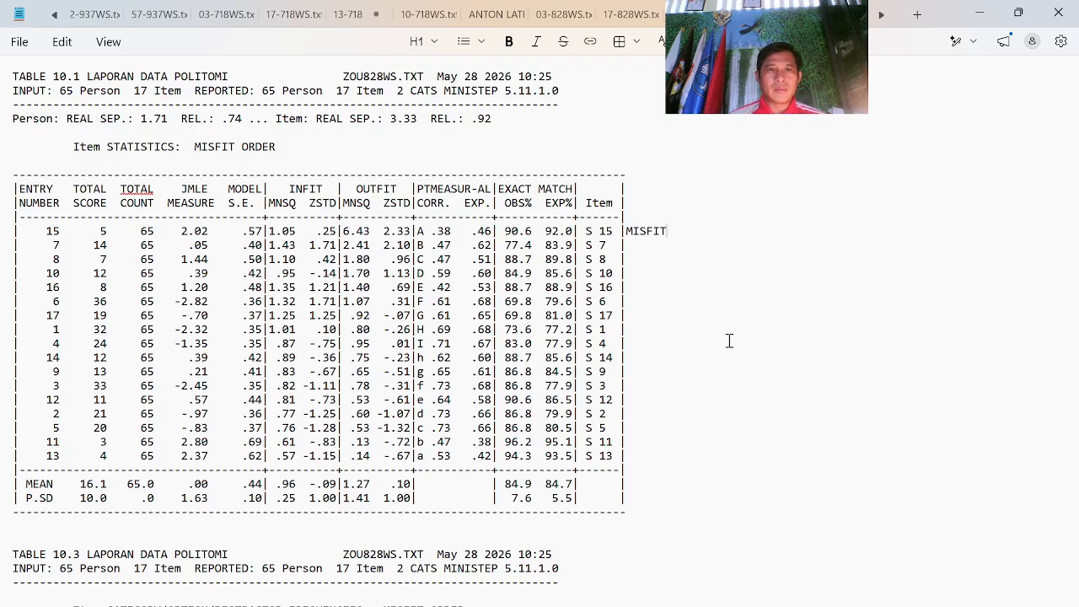
{"action": "left_click", "coordinate": [642, 253]}
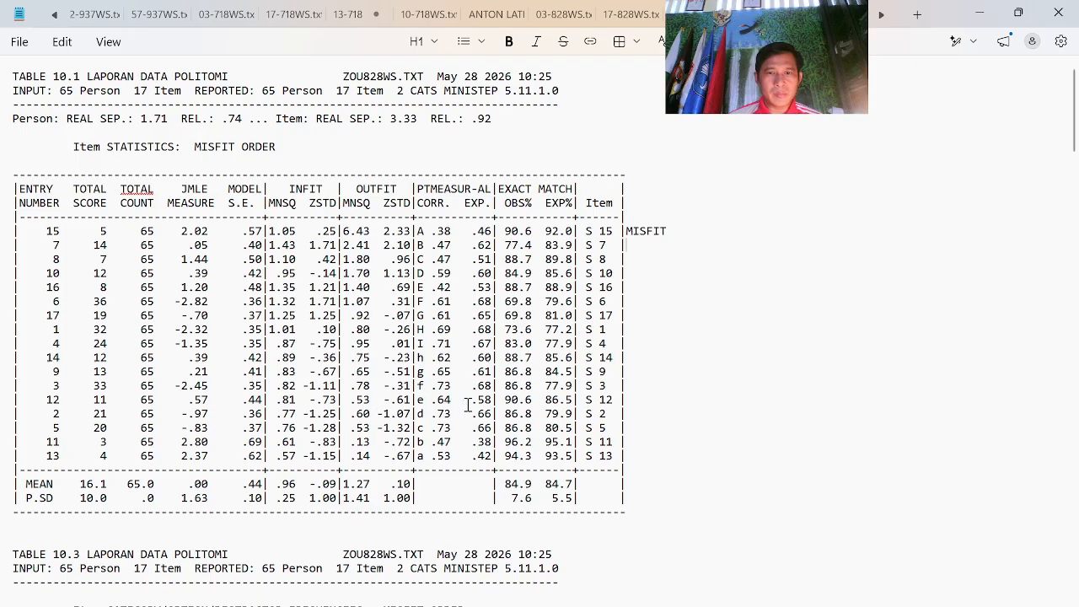
{"action": "left_click", "coordinate": [640, 395]}
{"action": "type", "text": "FIT"}
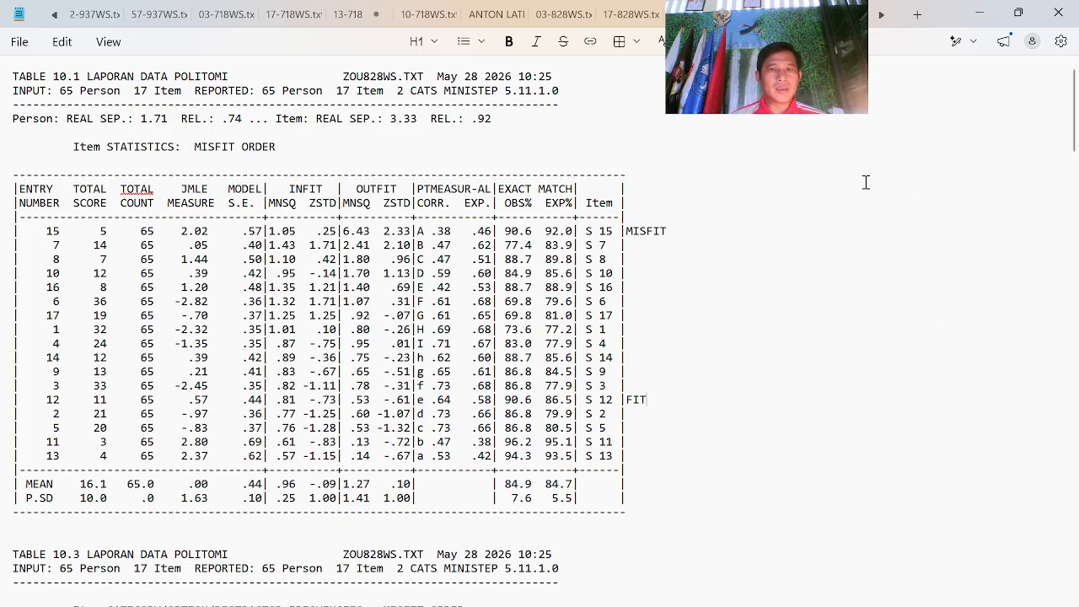
- Go back to the Ministep analysis and produce output Table 6 Person (row): fit order
{"action": "left_click", "coordinate": [978, 13]}
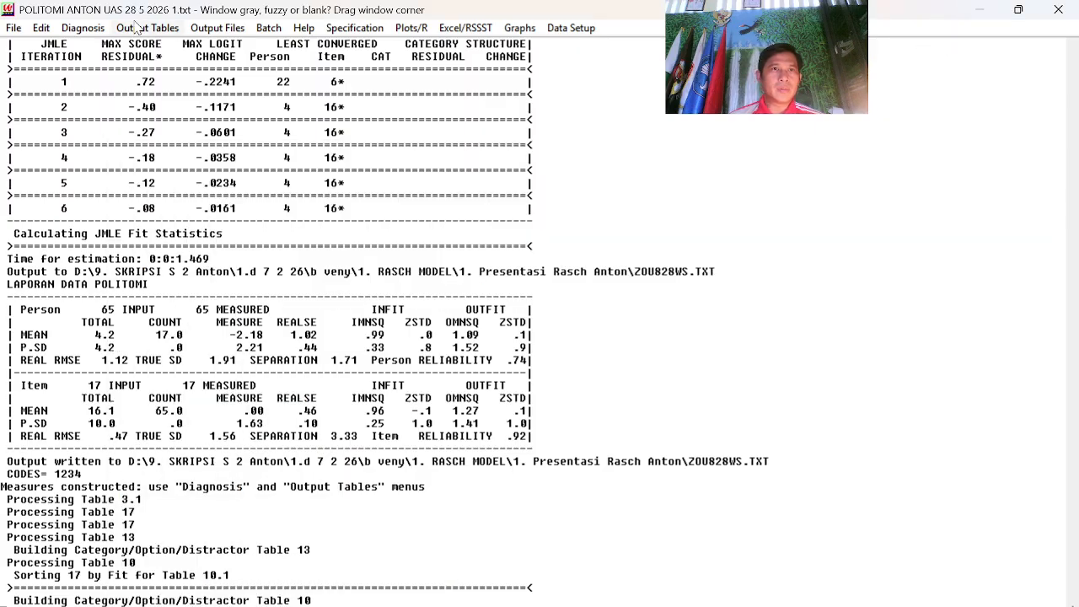
{"action": "left_click", "coordinate": [137, 28]}
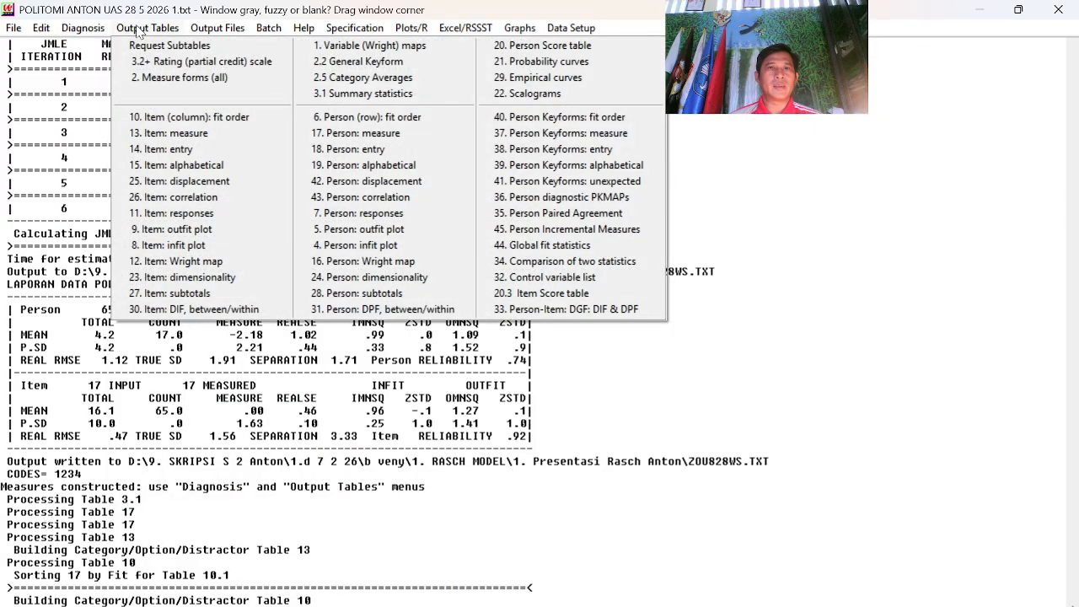
{"action": "left_click", "coordinate": [412, 127]}
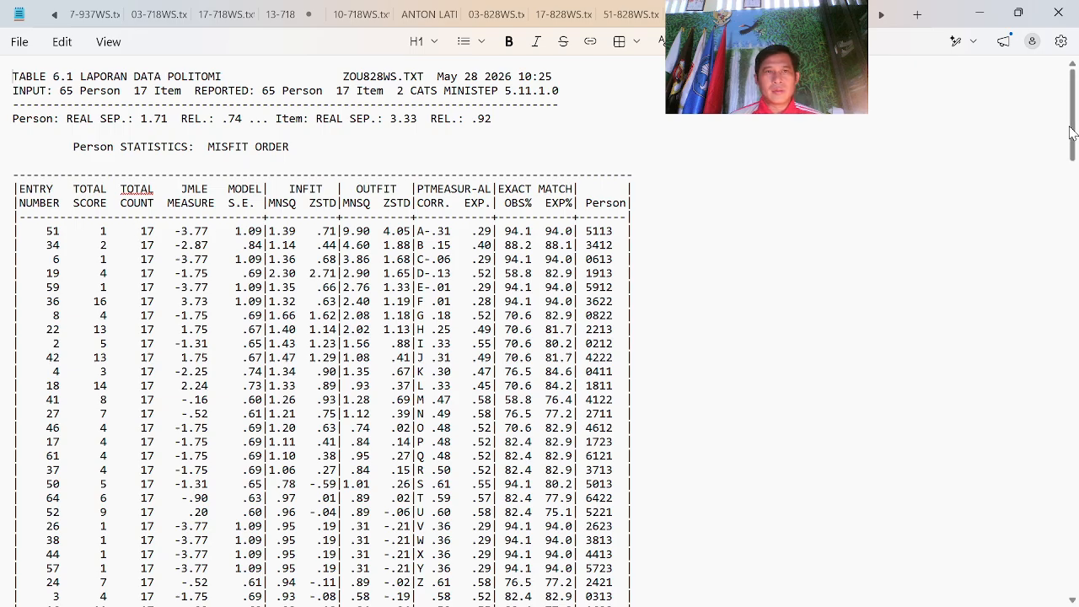
{"action": "left_click_drag", "start_coordinate": [1072, 132], "coordinate": [1019, 130]}
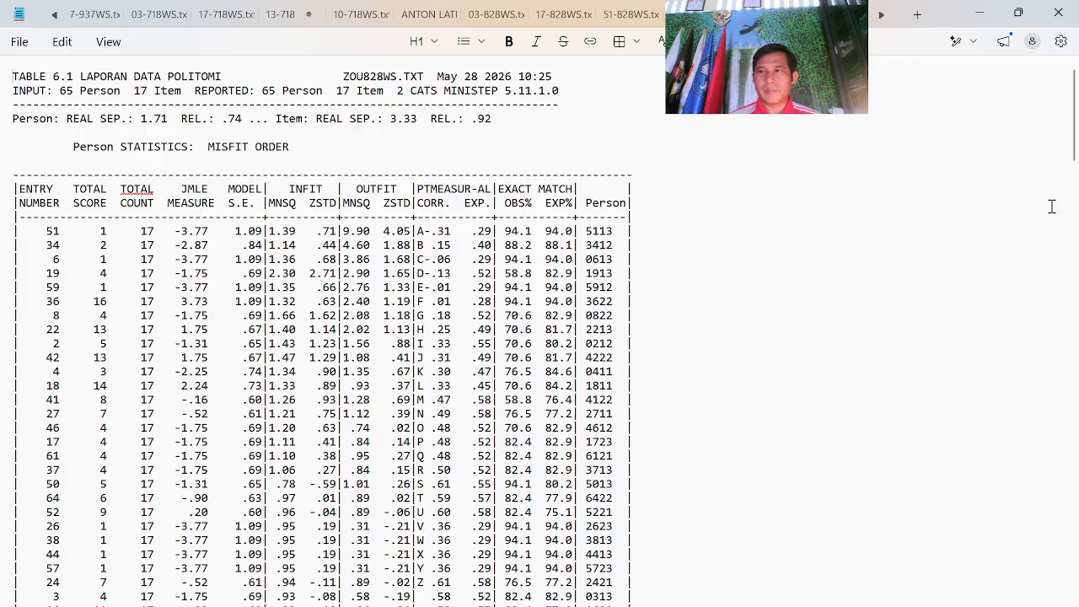
{"action": "left_click_drag", "start_coordinate": [1075, 152], "coordinate": [1074, 105]}
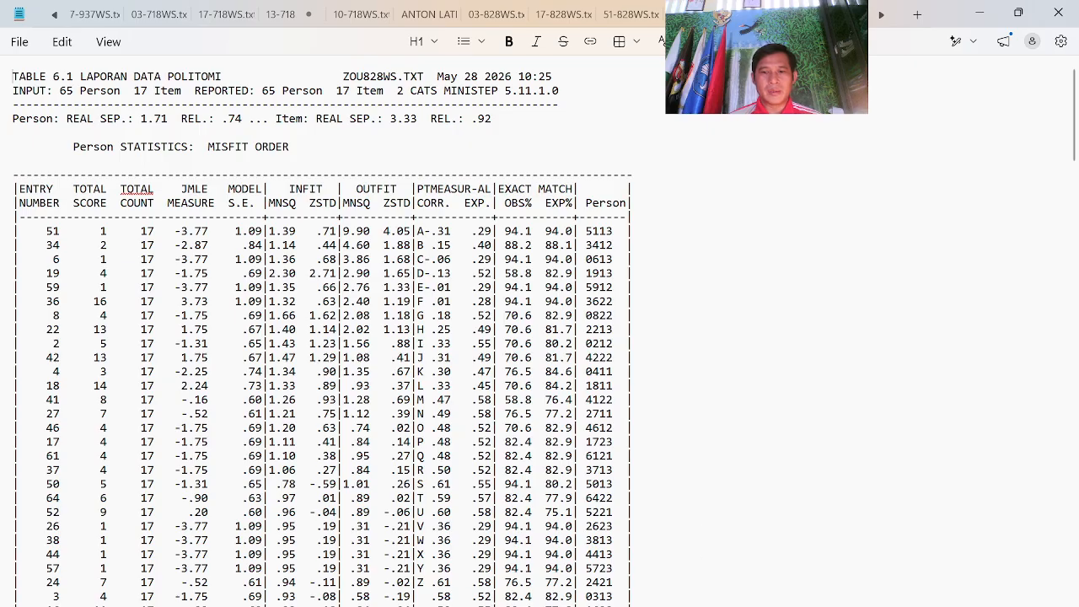
{"action": "left_click", "coordinate": [604, 605]}
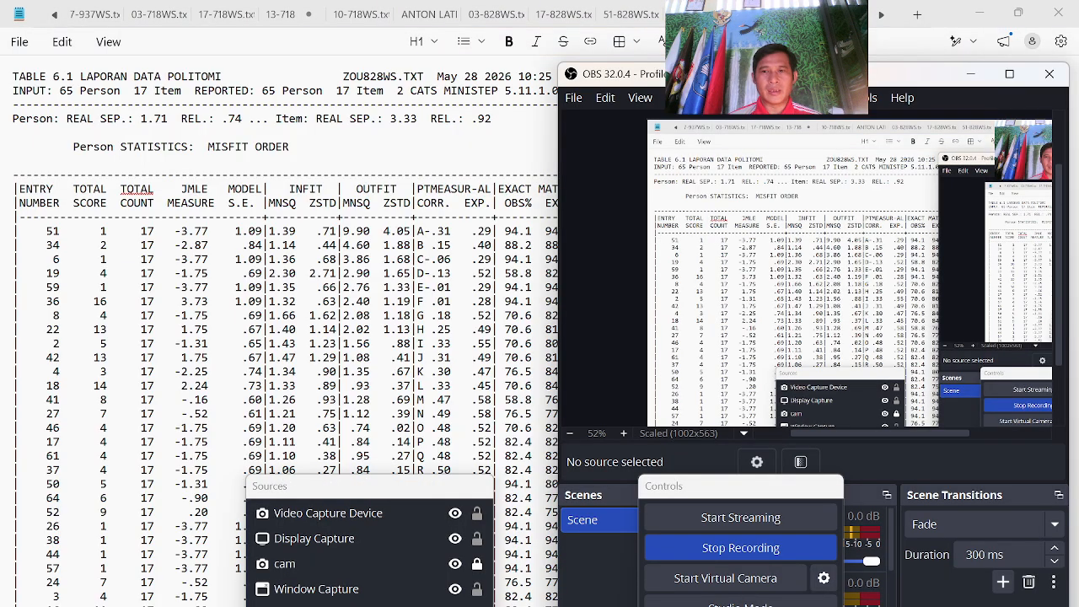